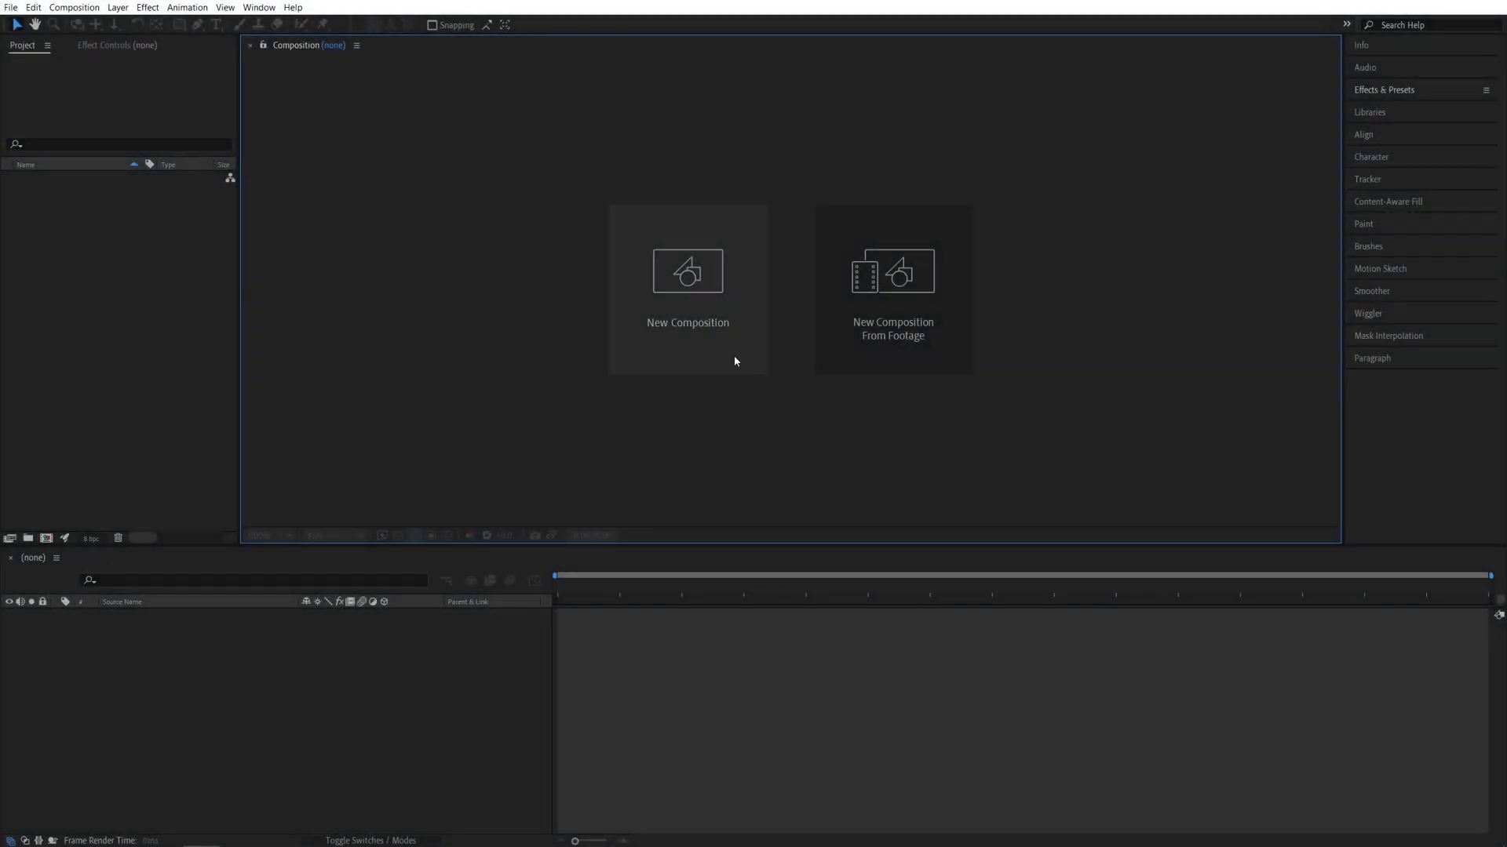
Step: Create a composition named Render at 1920×1080, 30 fps, lasting 0:00:10:00
left_click(735, 361)
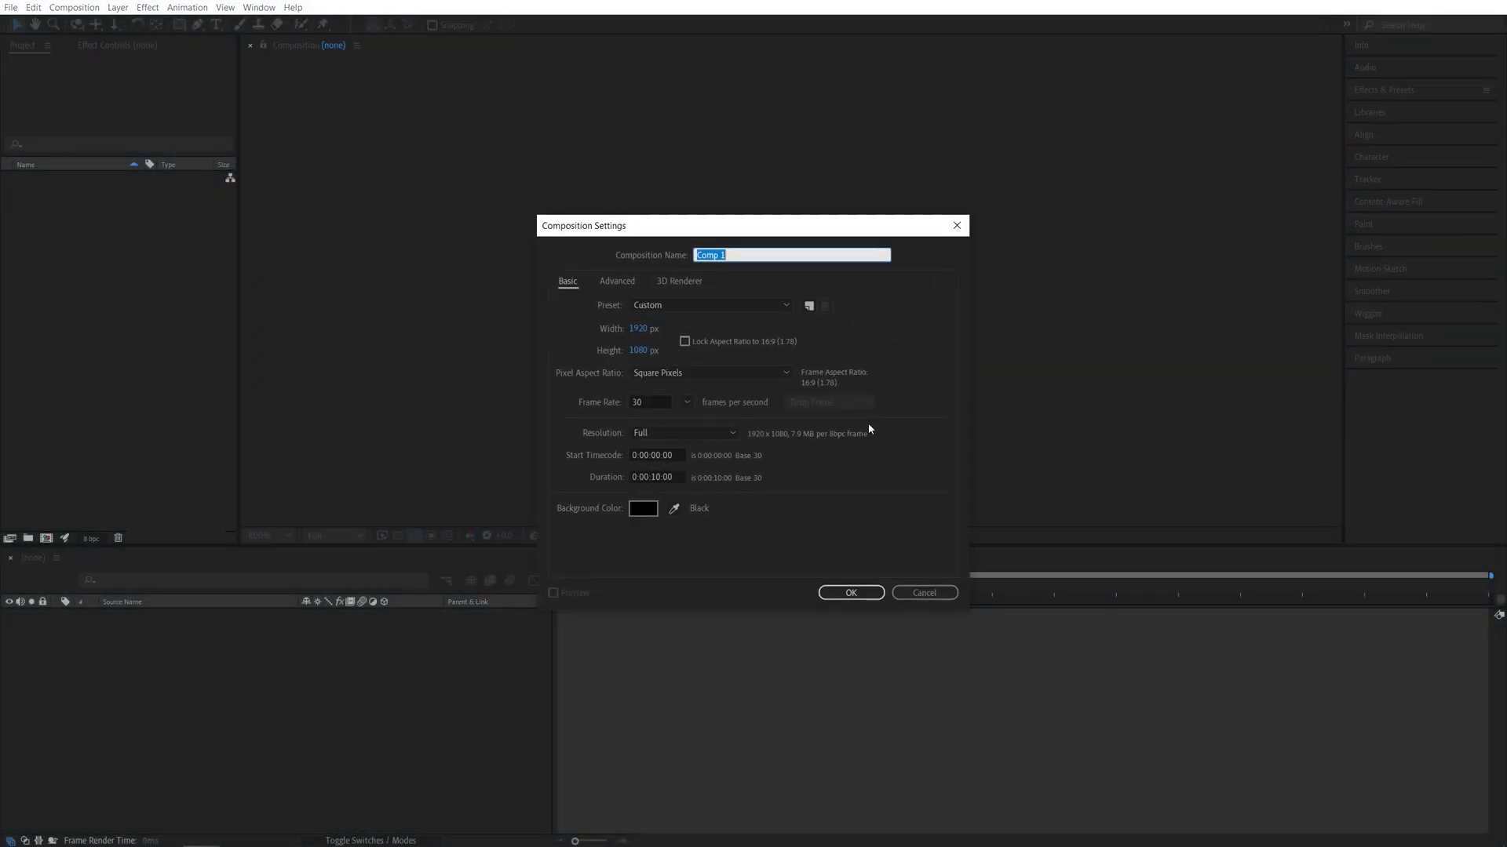
type("Render")
left_click(851, 592)
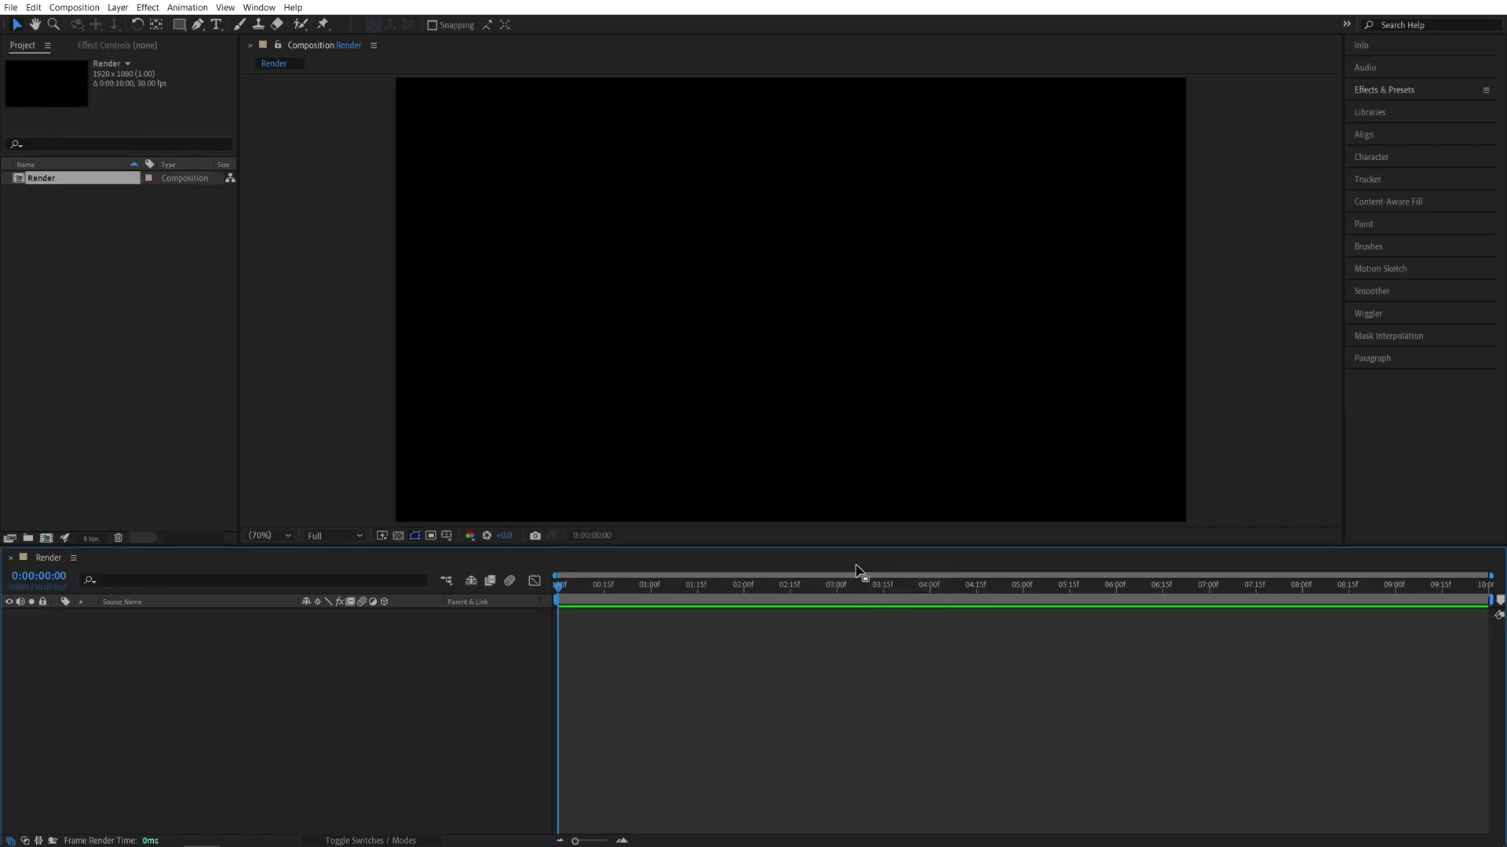
Step: Add a text layer reading ANIMATED in the Render viewer
left_click(216, 25)
left_click(702, 317)
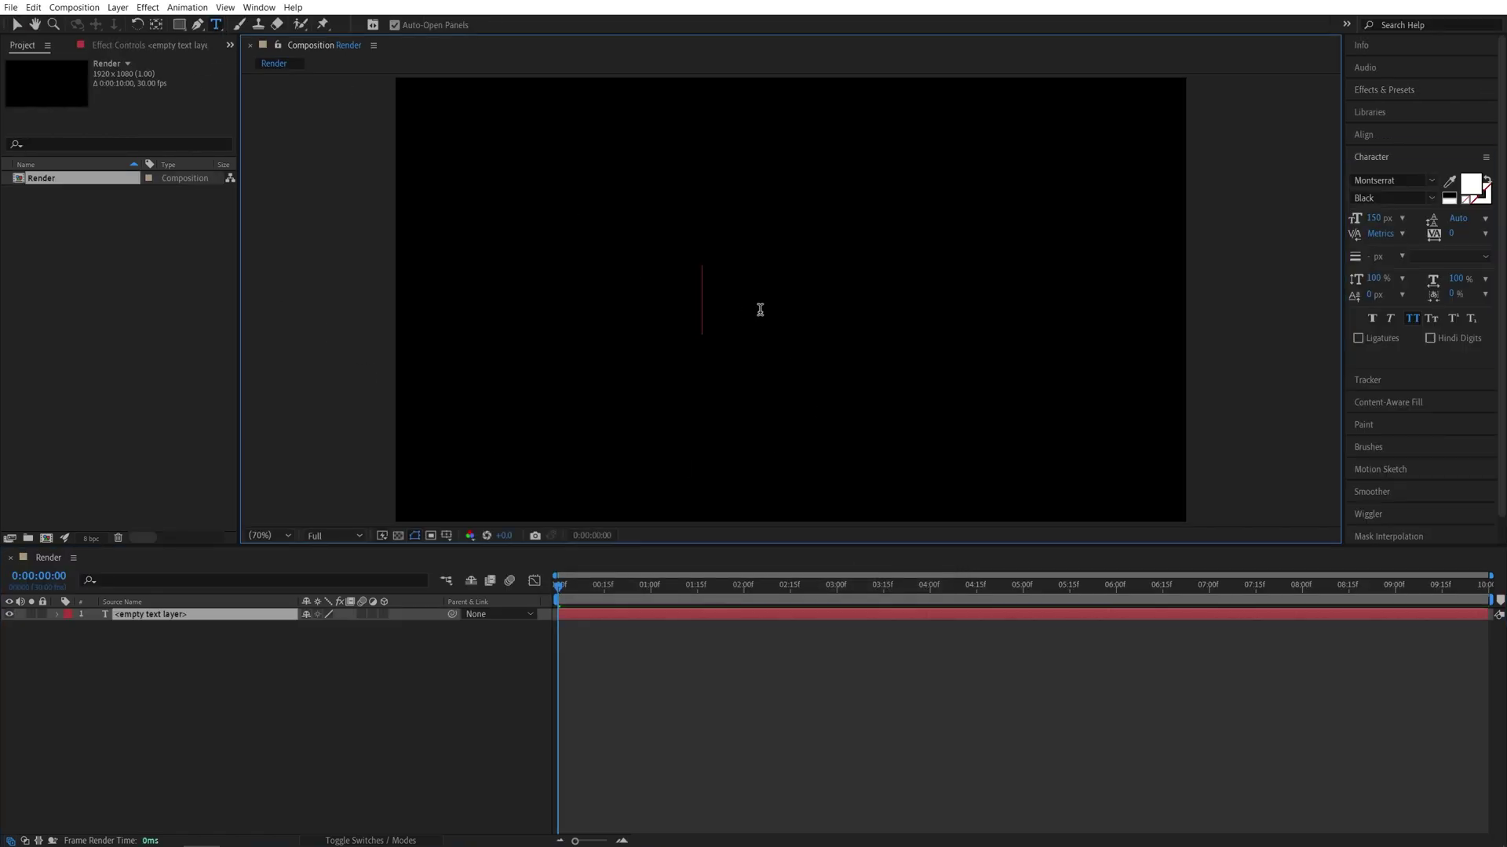
type("ANIMATED")
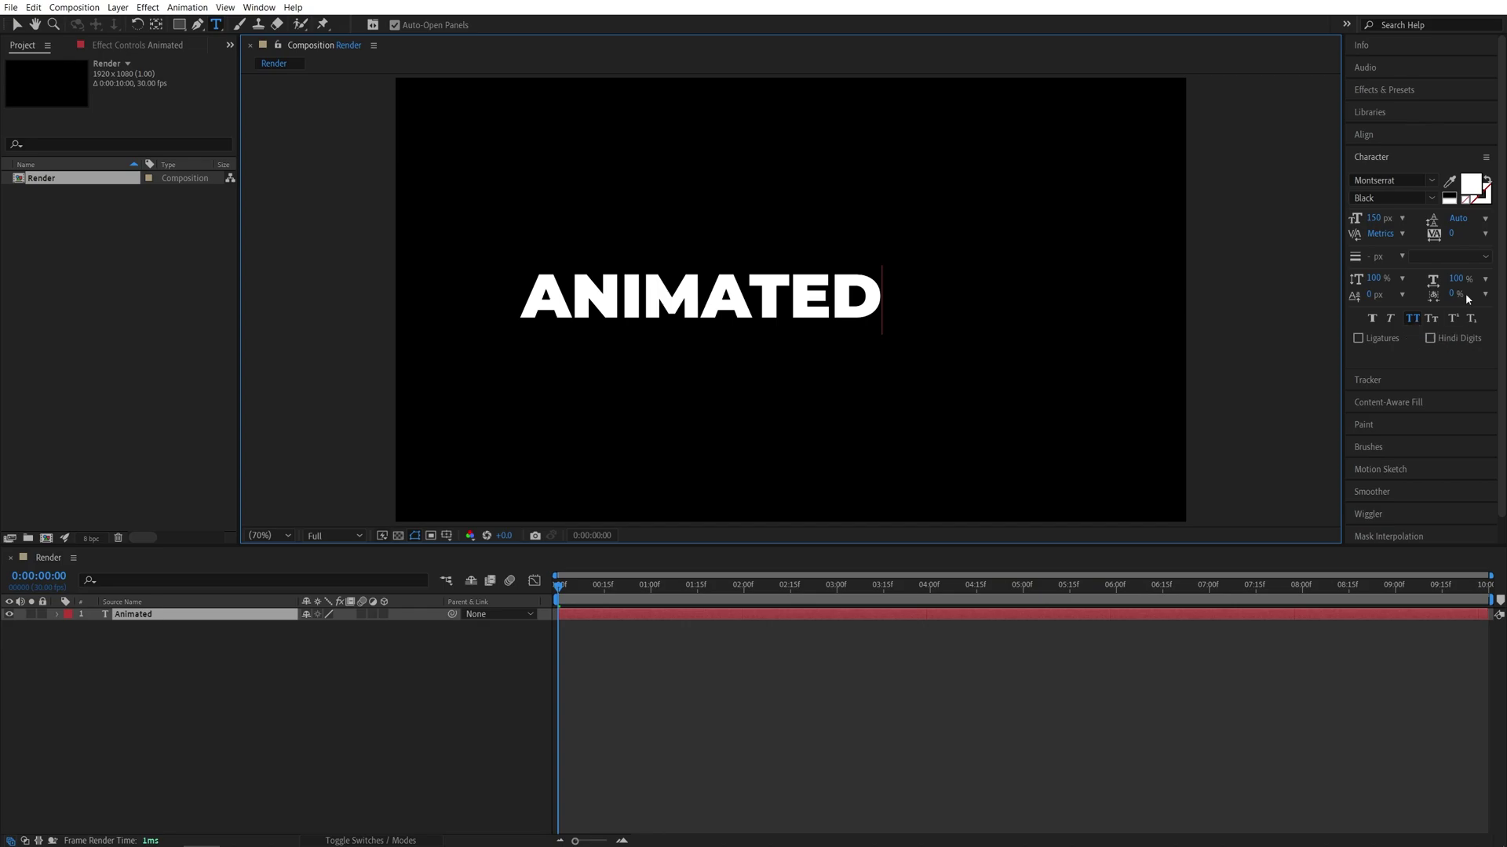
Step: Centre the ANIMATED text horizontally and vertically in the frame, then select its layer
left_click(1375, 142)
left_click(1384, 171)
left_click(1459, 171)
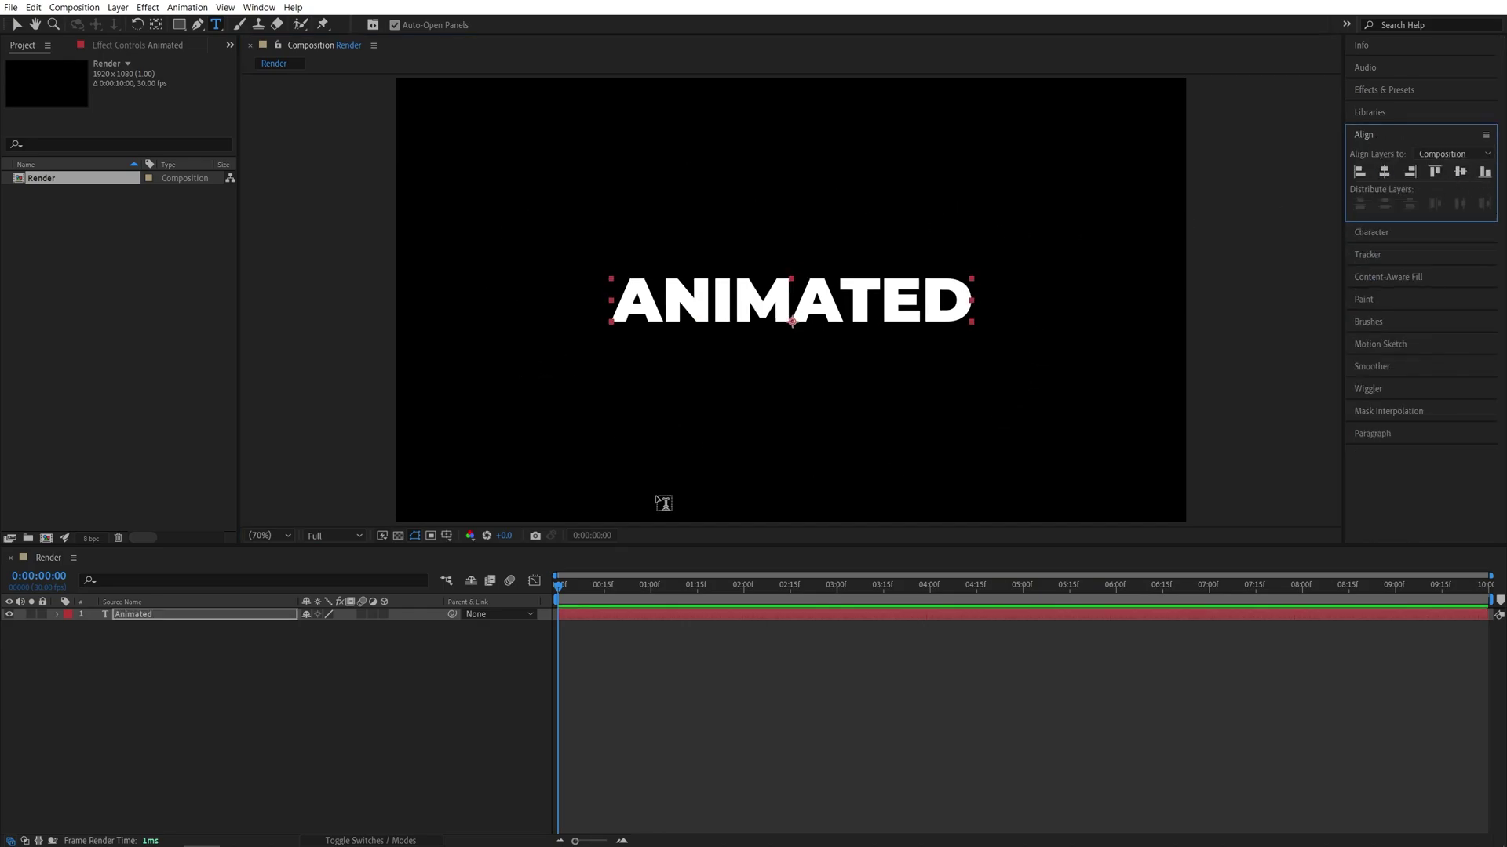
left_click(158, 617)
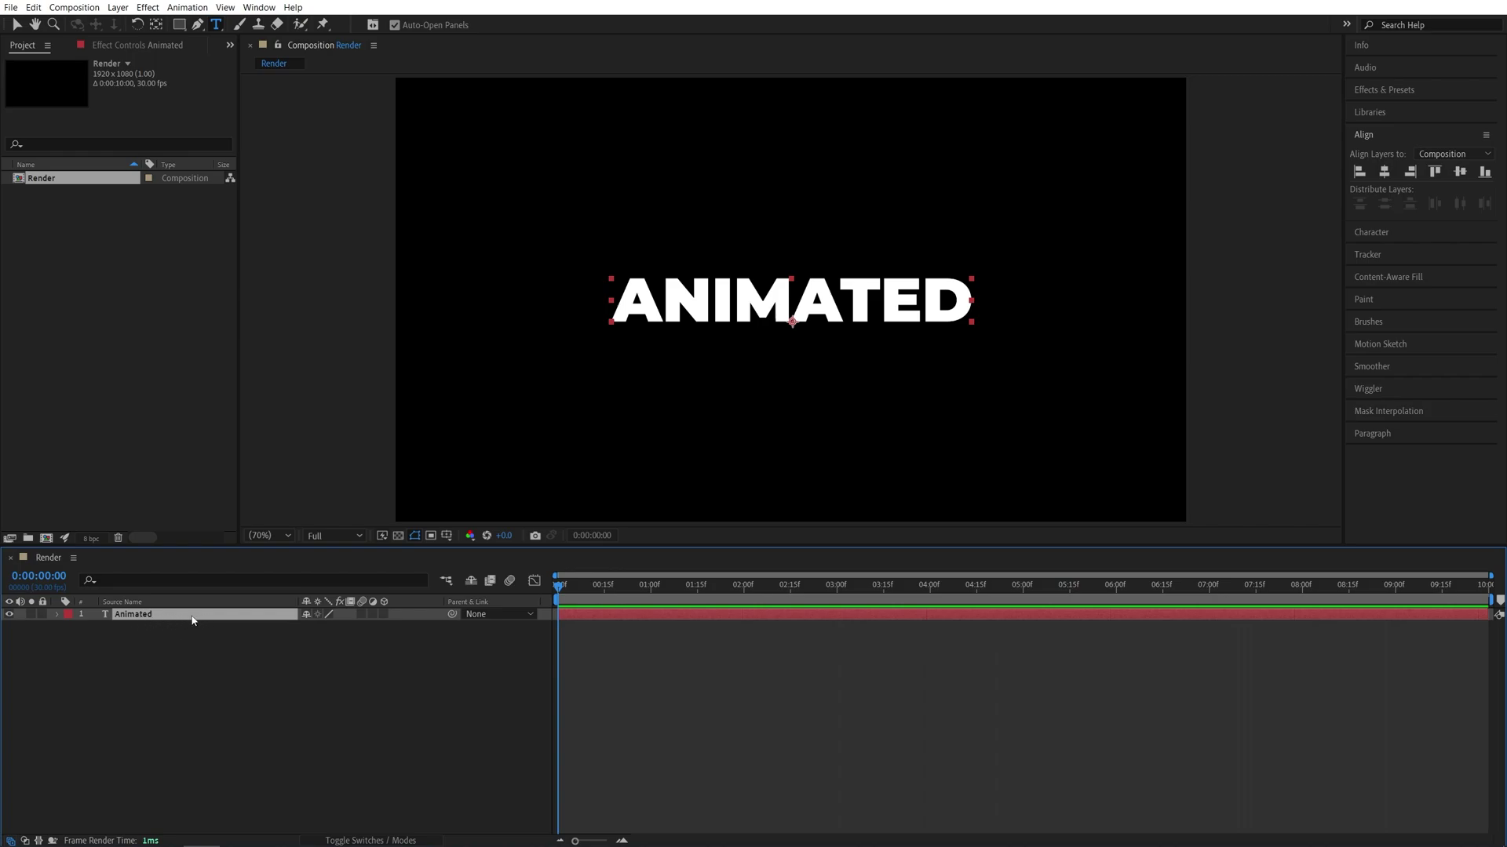
left_click(33, 7)
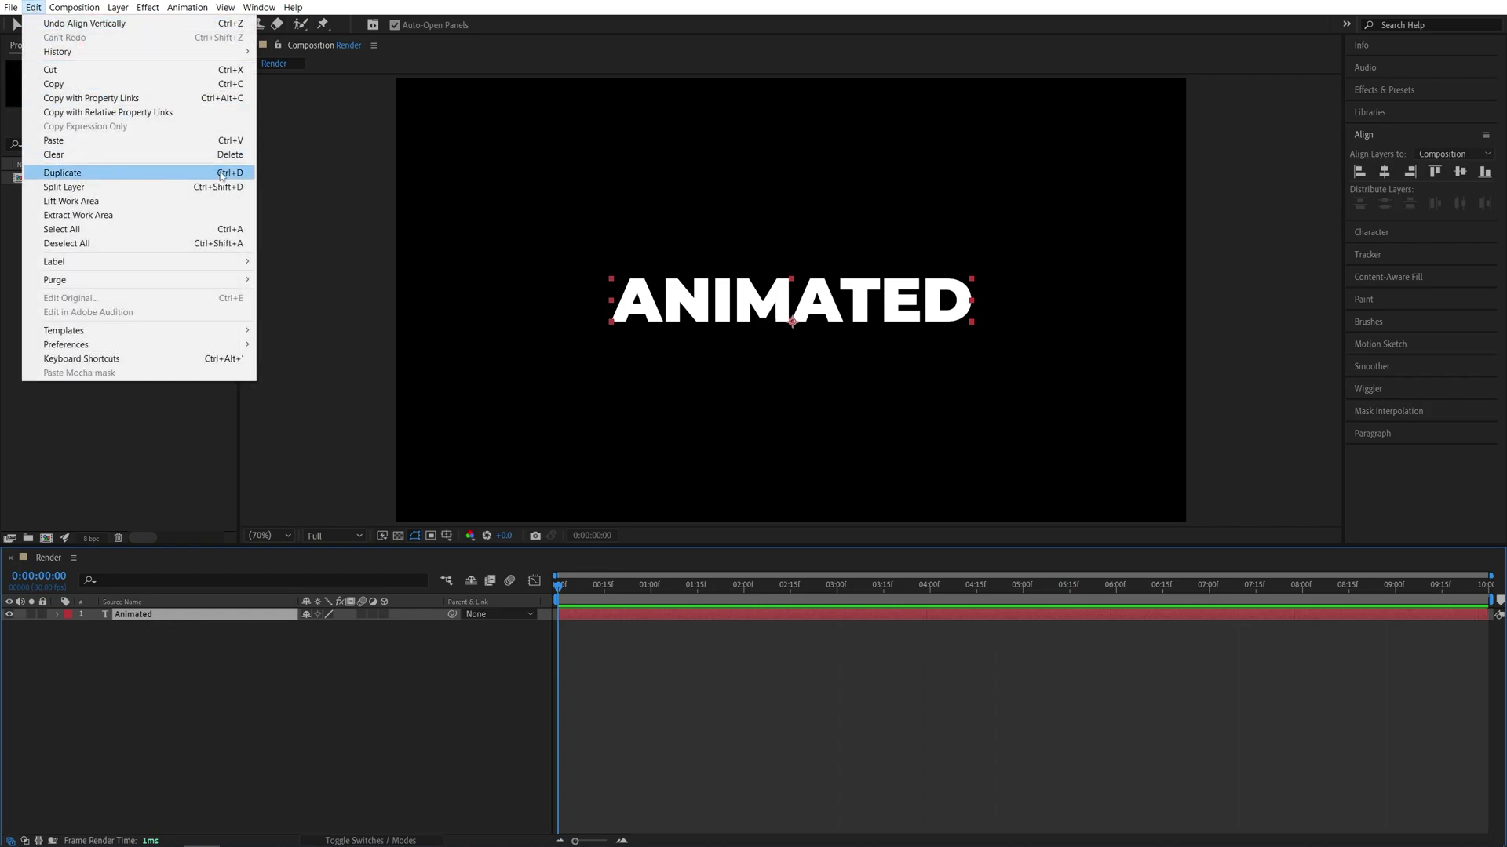
Step: Duplicate the Animated layer, place the copy underneath, and retype its text as Title
left_click(131, 174)
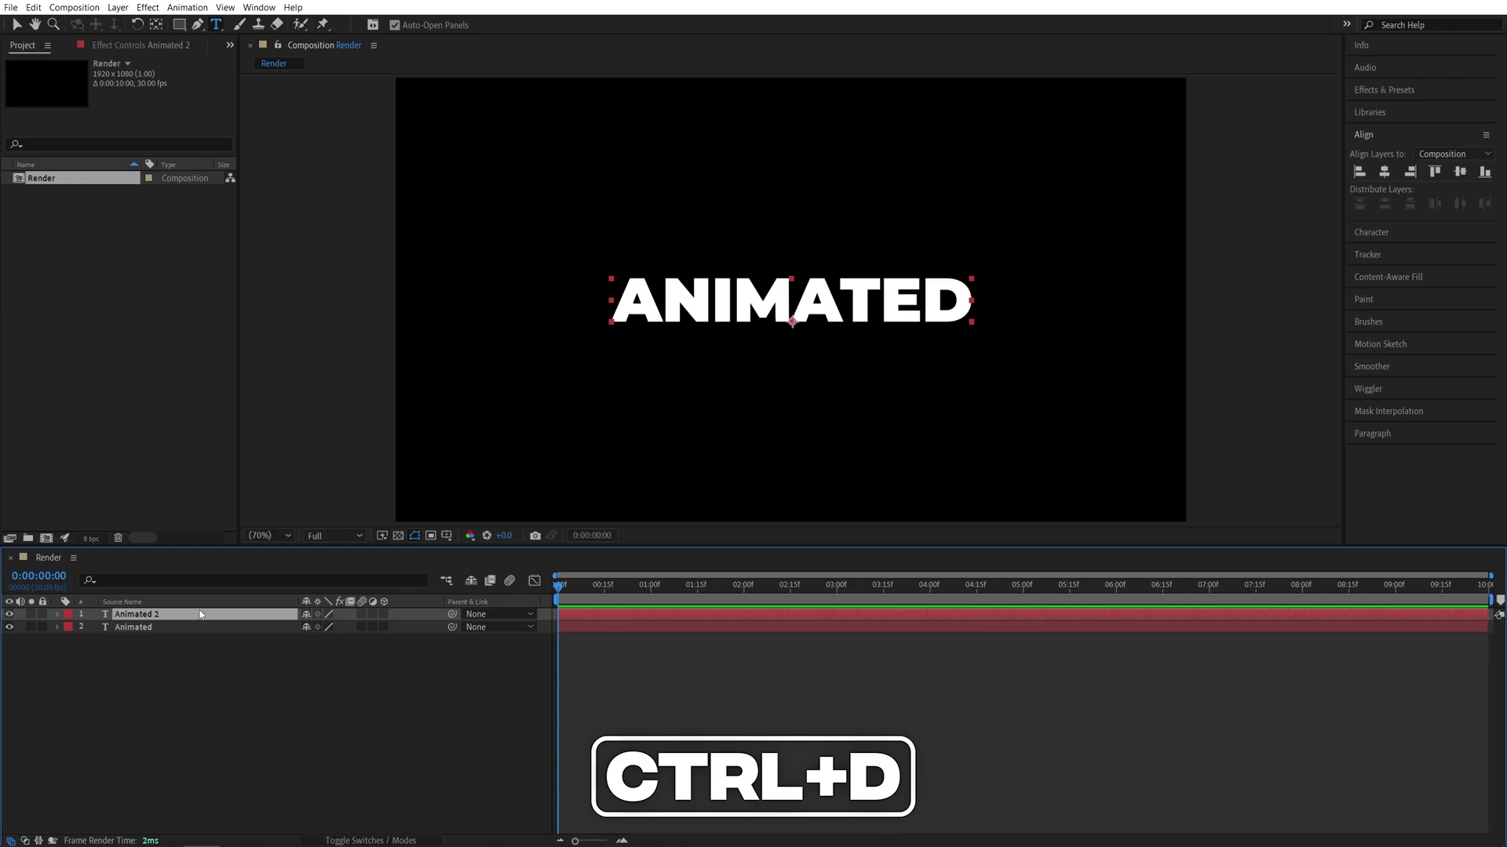
left_click_drag(117, 693, 157, 682)
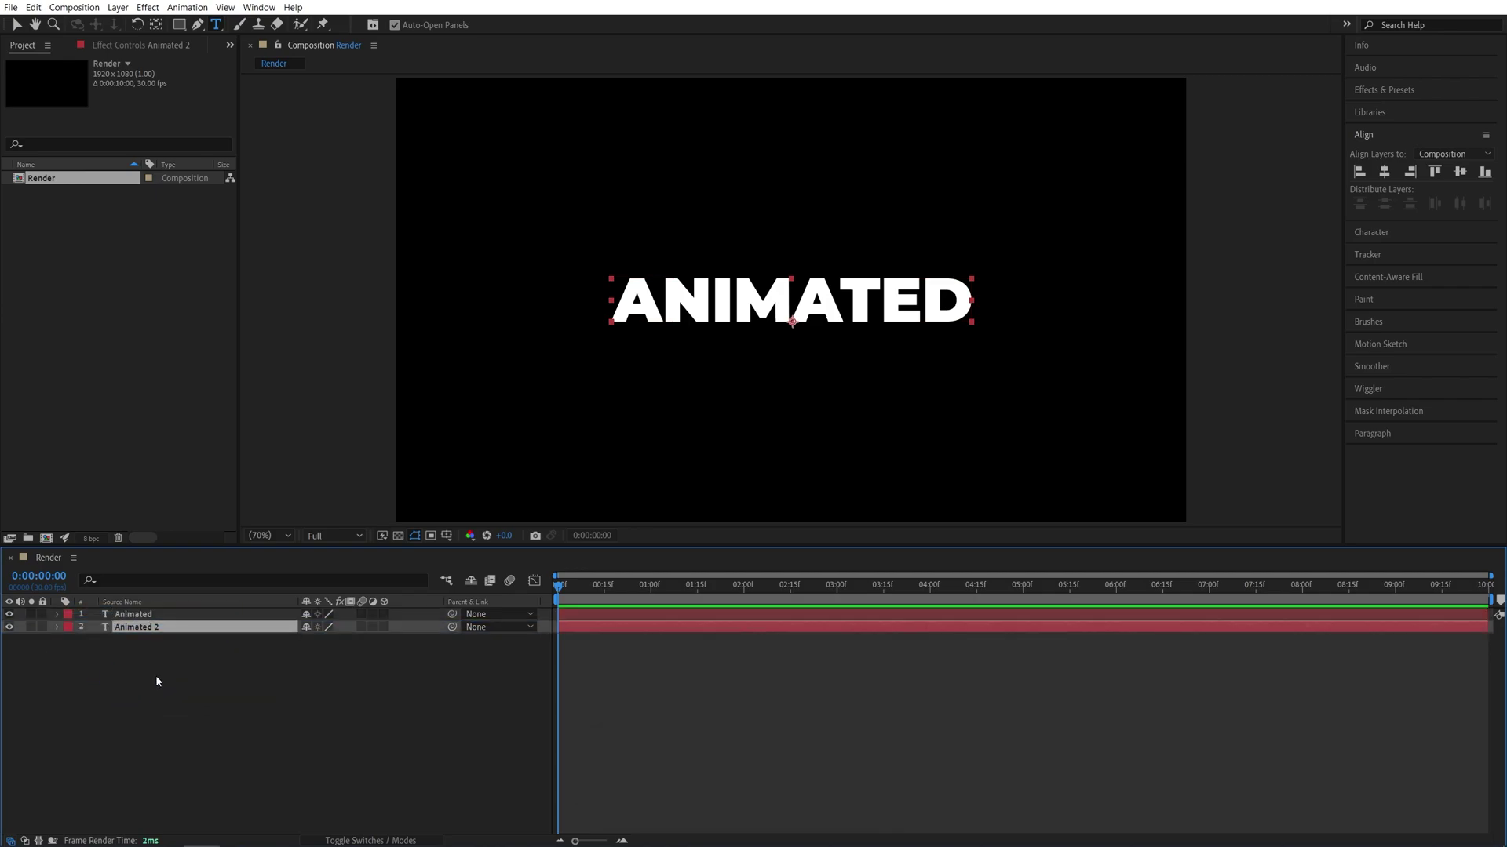
double_click(147, 633)
type("Title")
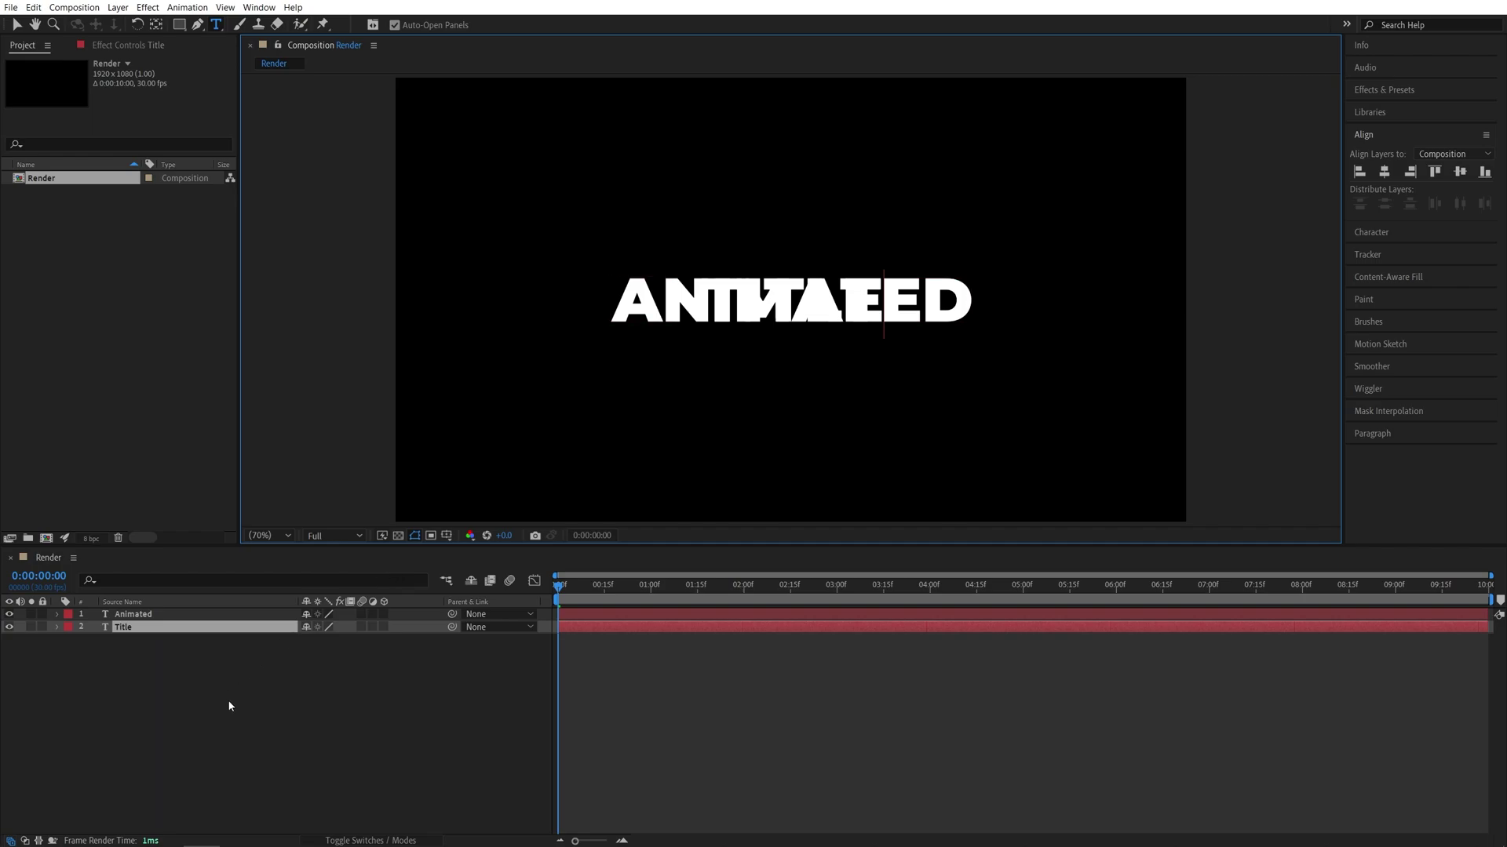
left_click_drag(254, 711, 148, 656)
left_click(156, 658)
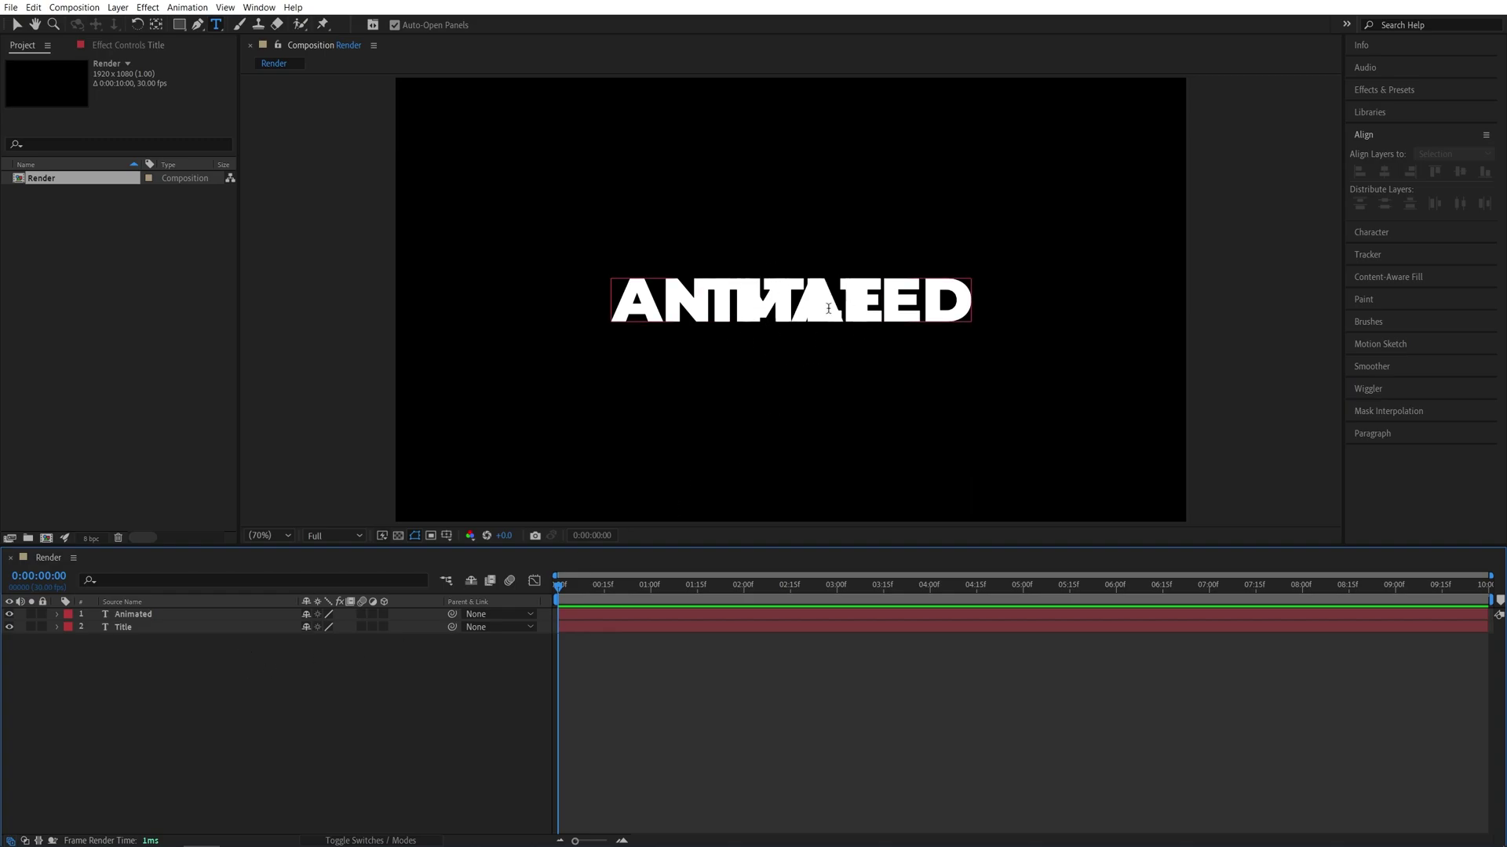
Step: Switch to the Selection tool and turn on the Title/Action Safe guides
key("v")
left_click(447, 536)
left_click(526, 548)
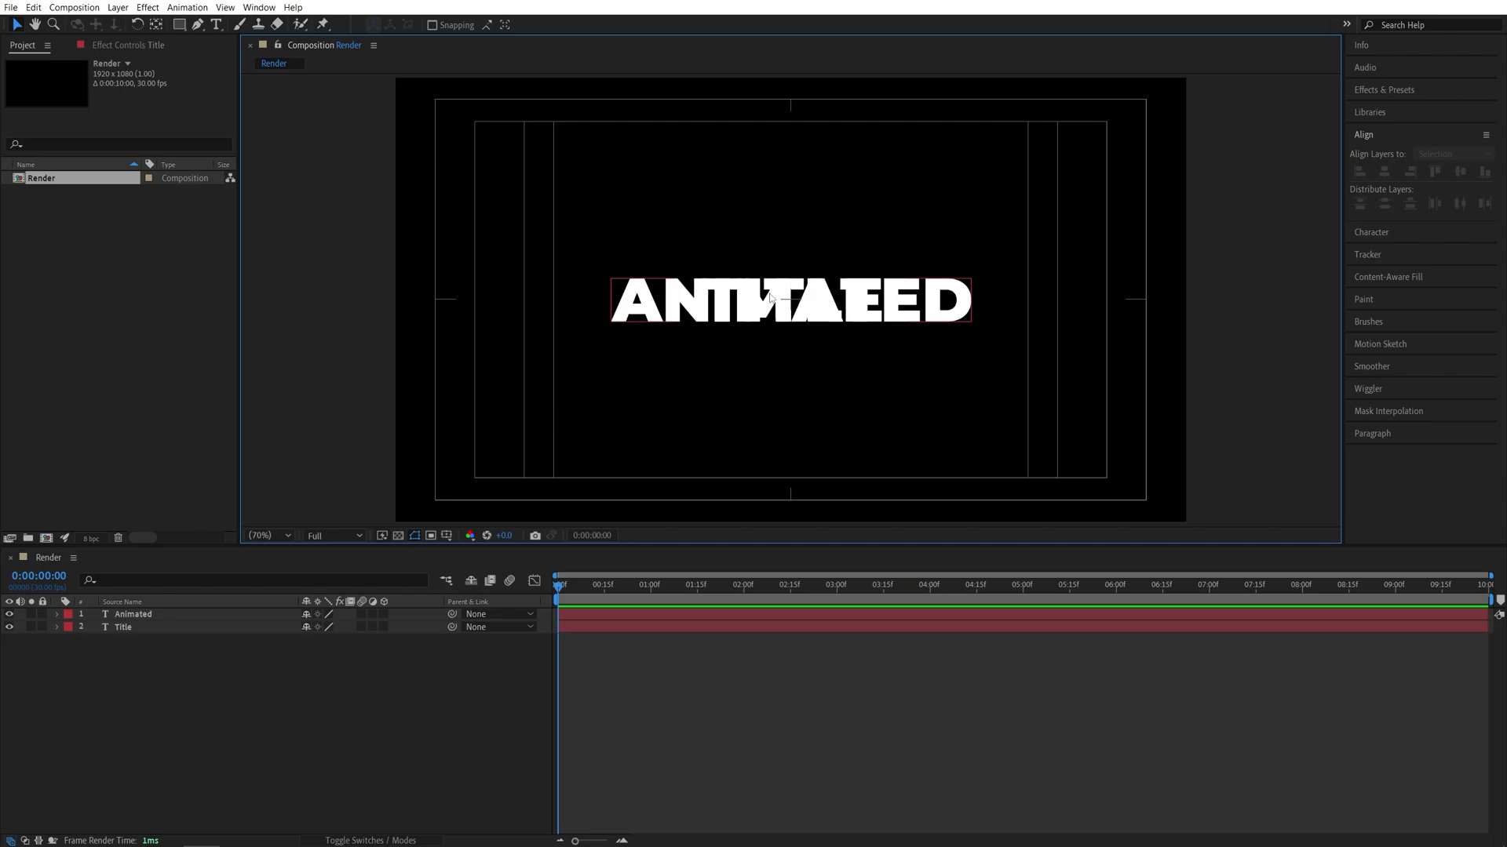
Step: Position TITLE directly under ANIMATED so the two lines sit centred without overlapping
key("period")
key("period")
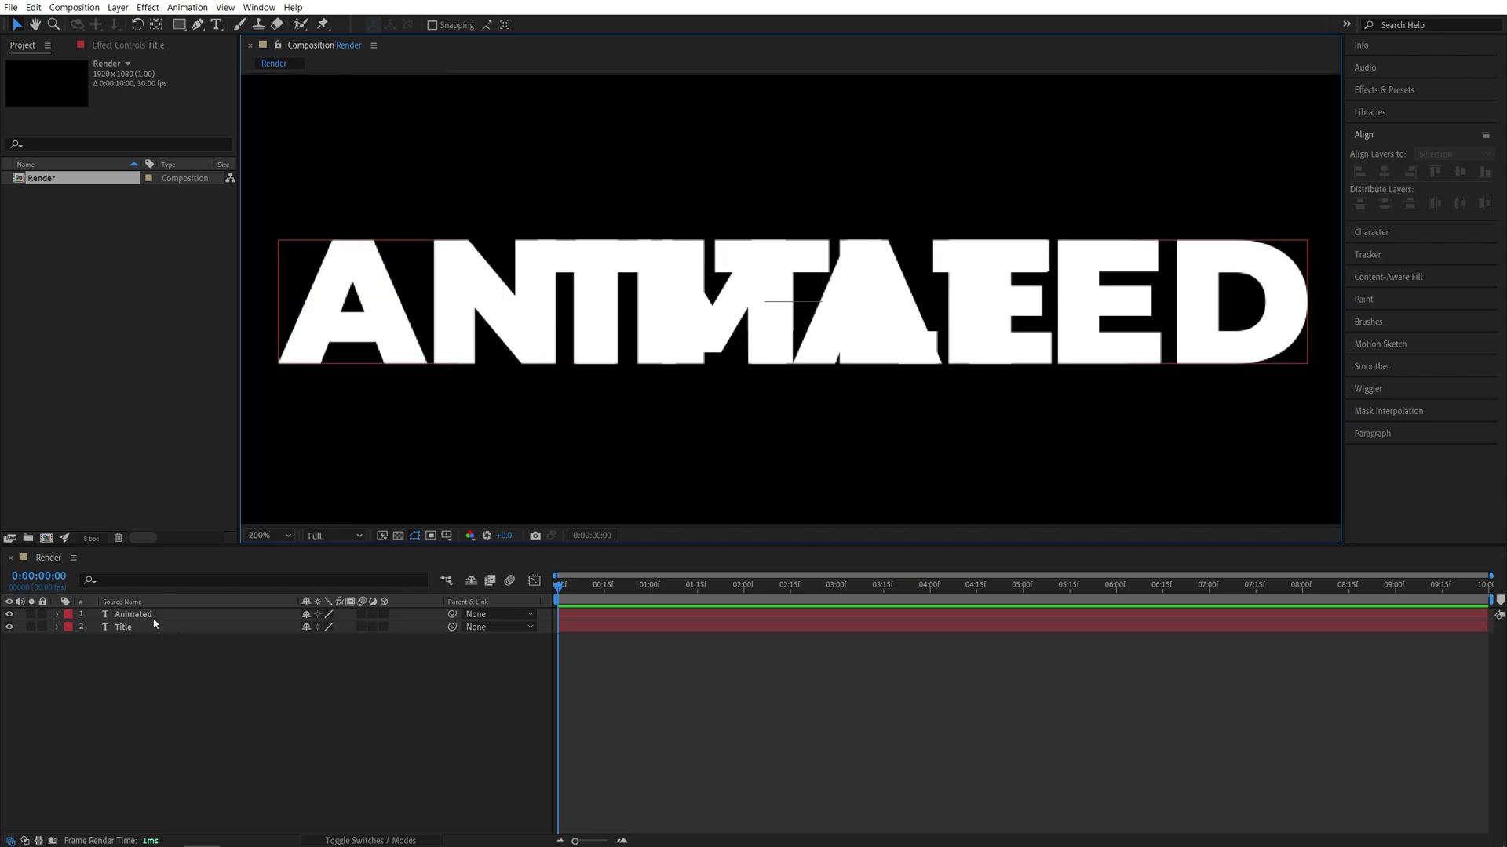
left_click(130, 616)
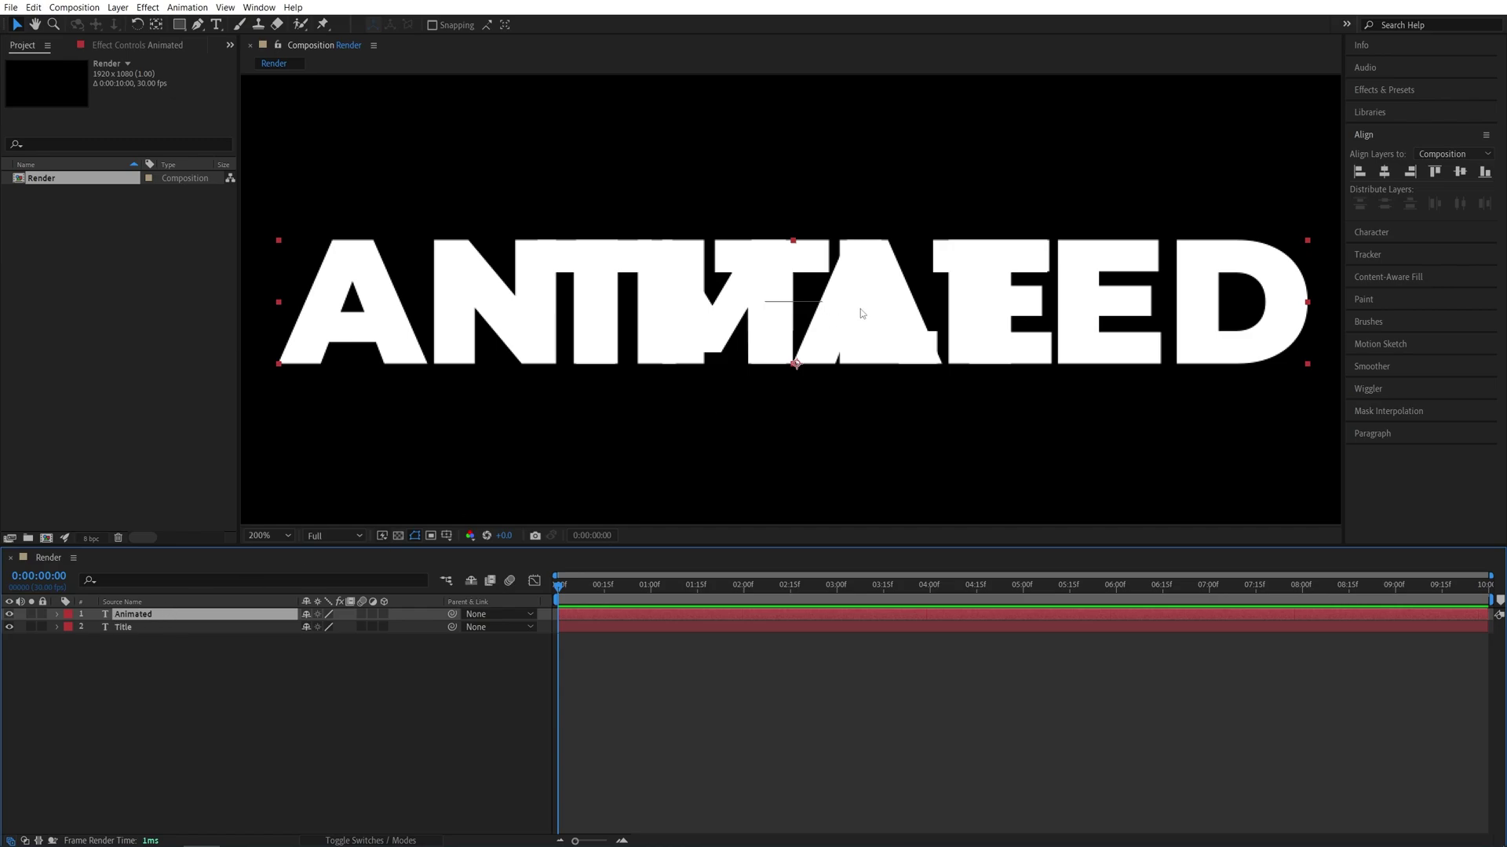
scroll(796, 324, "up", 3)
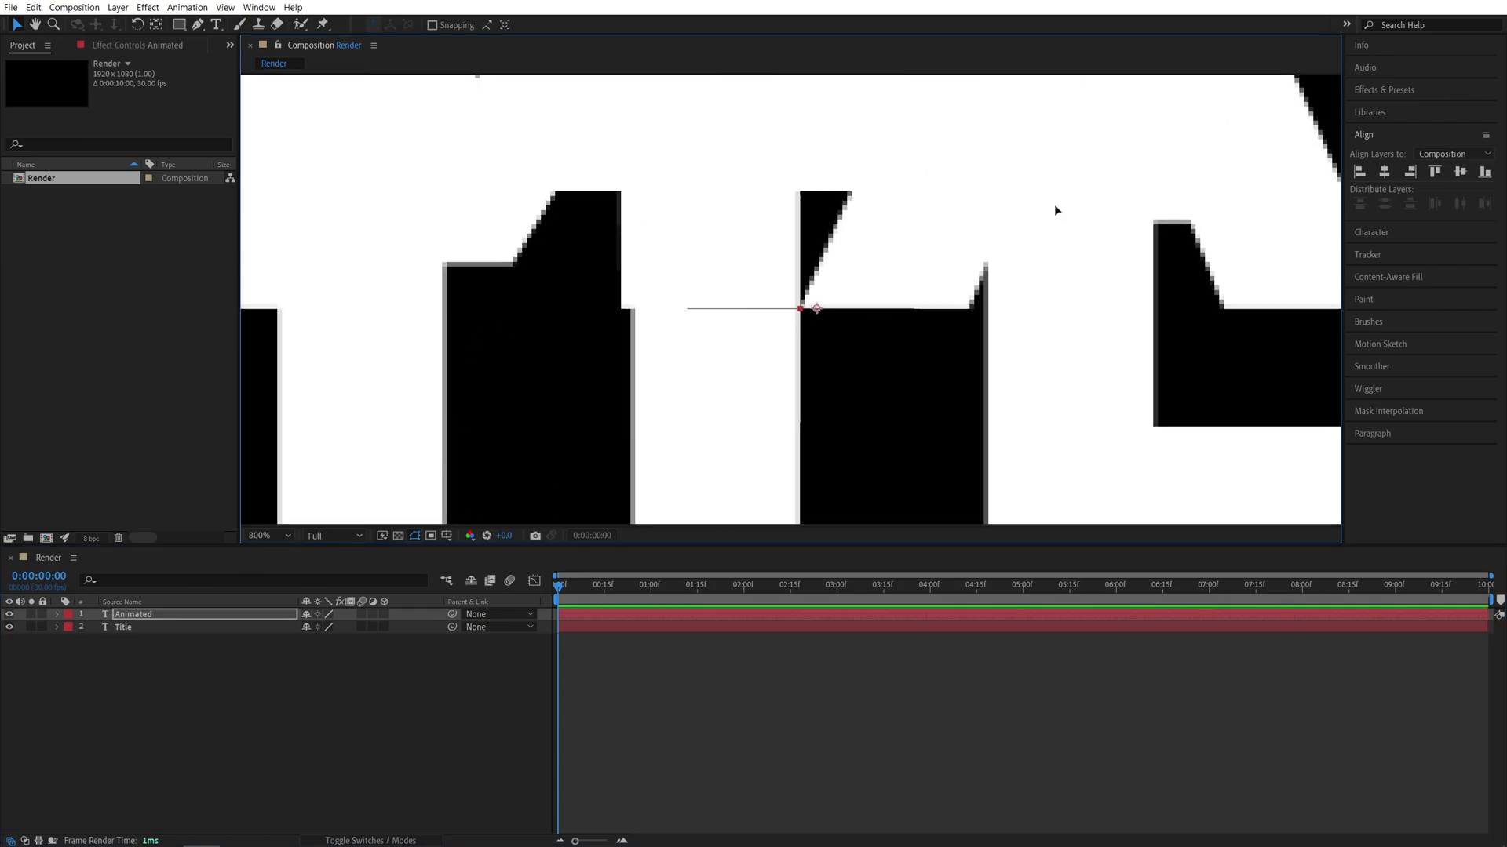
left_click(124, 628)
scroll(873, 381, "down", 3)
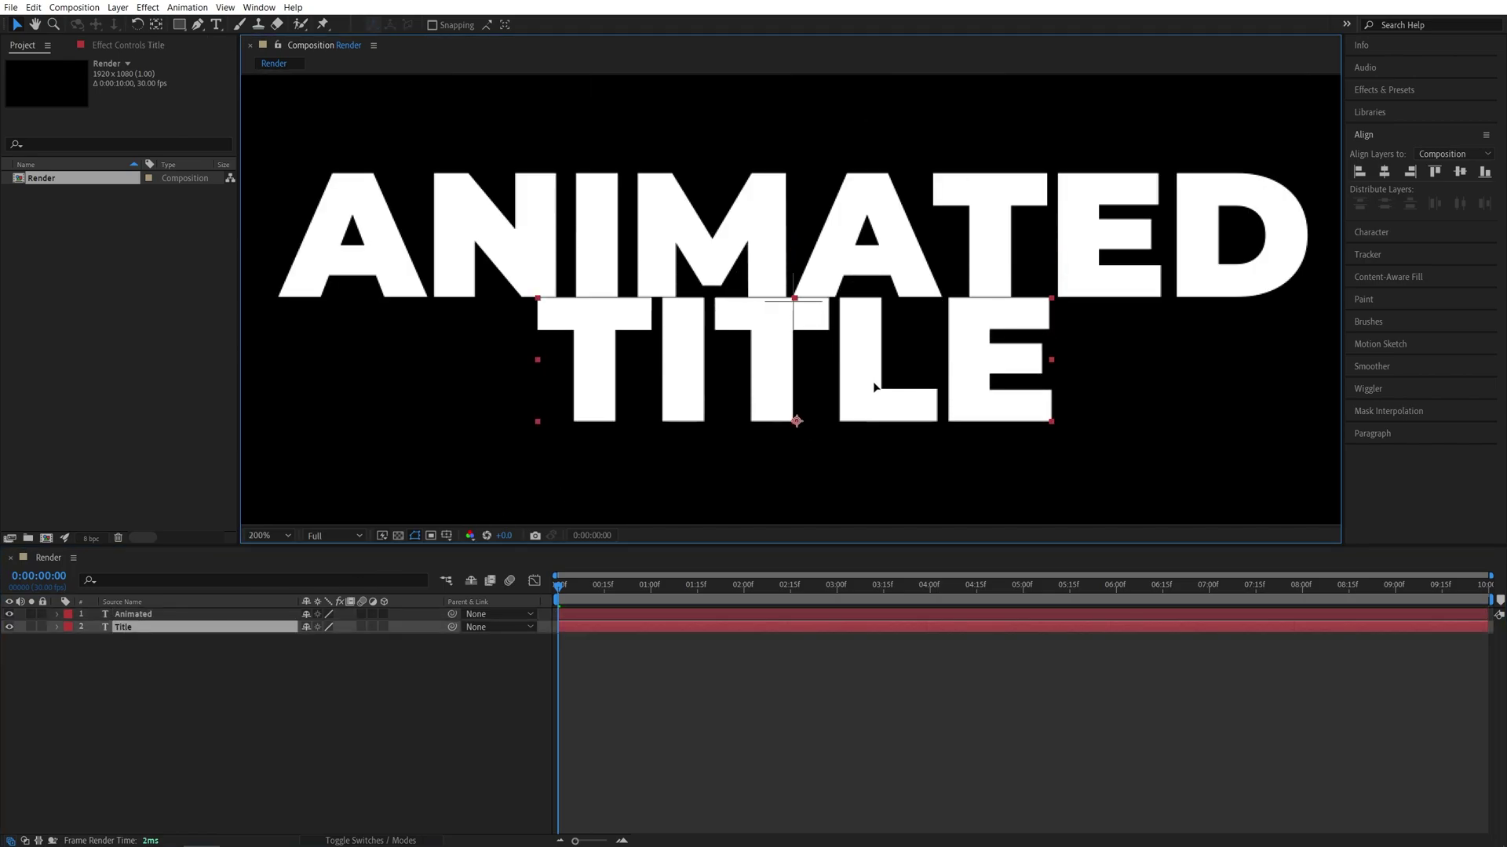
scroll(871, 389, "up", 3)
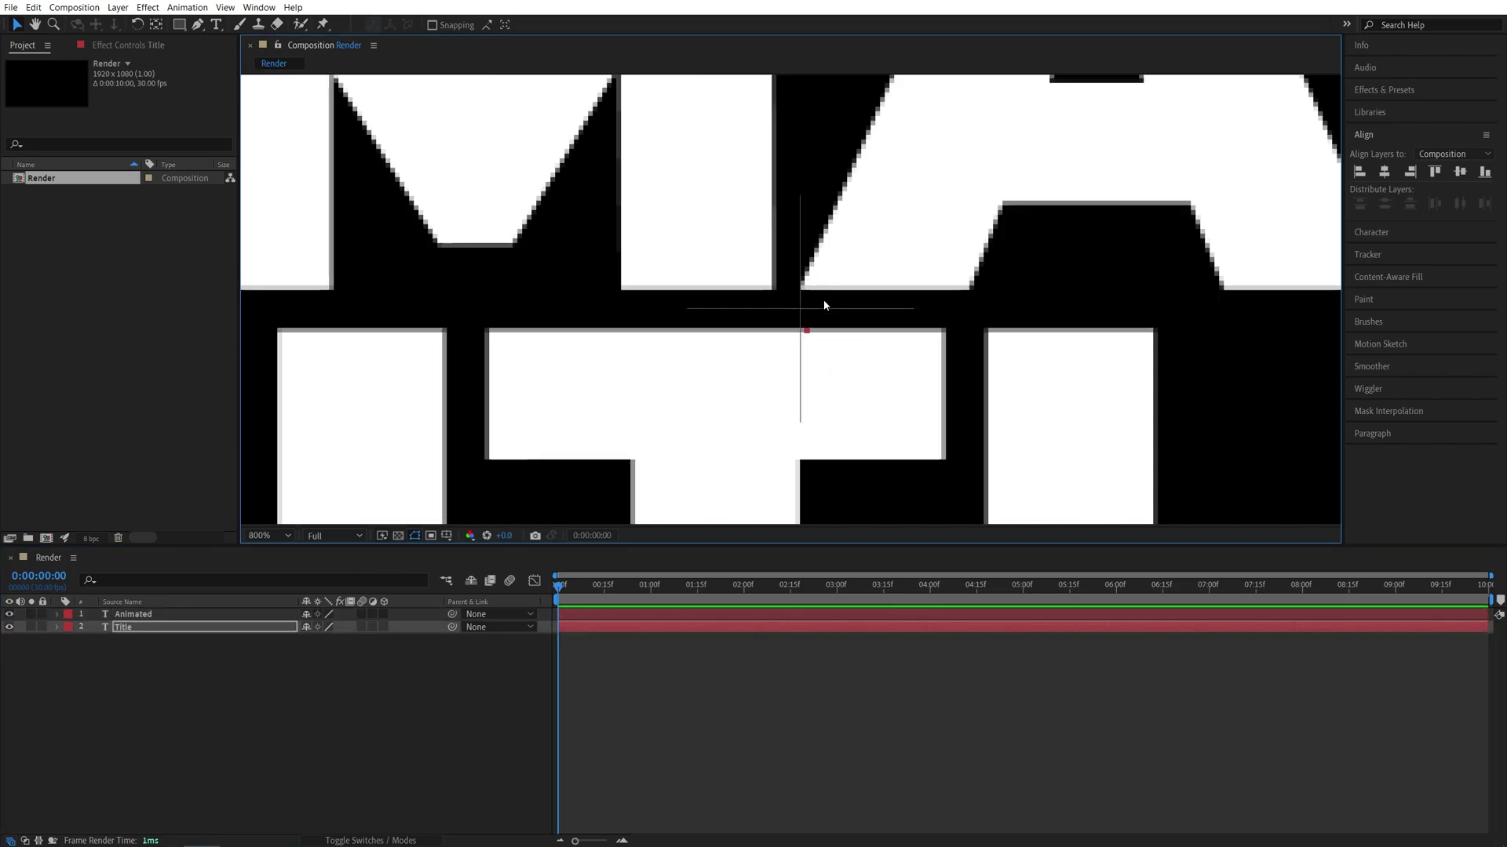
left_click(817, 254)
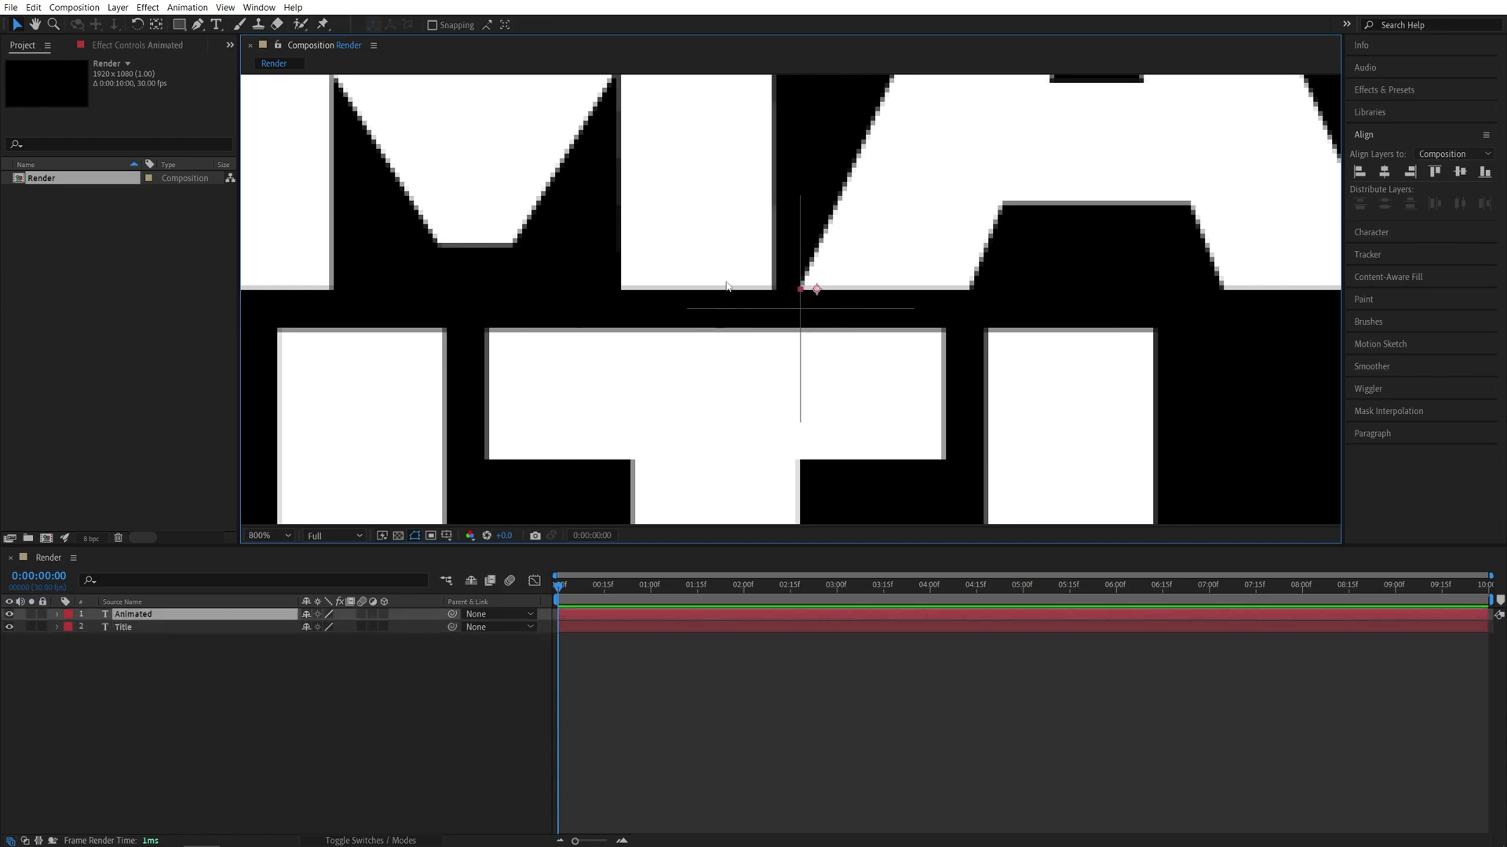
key("shift+slash")
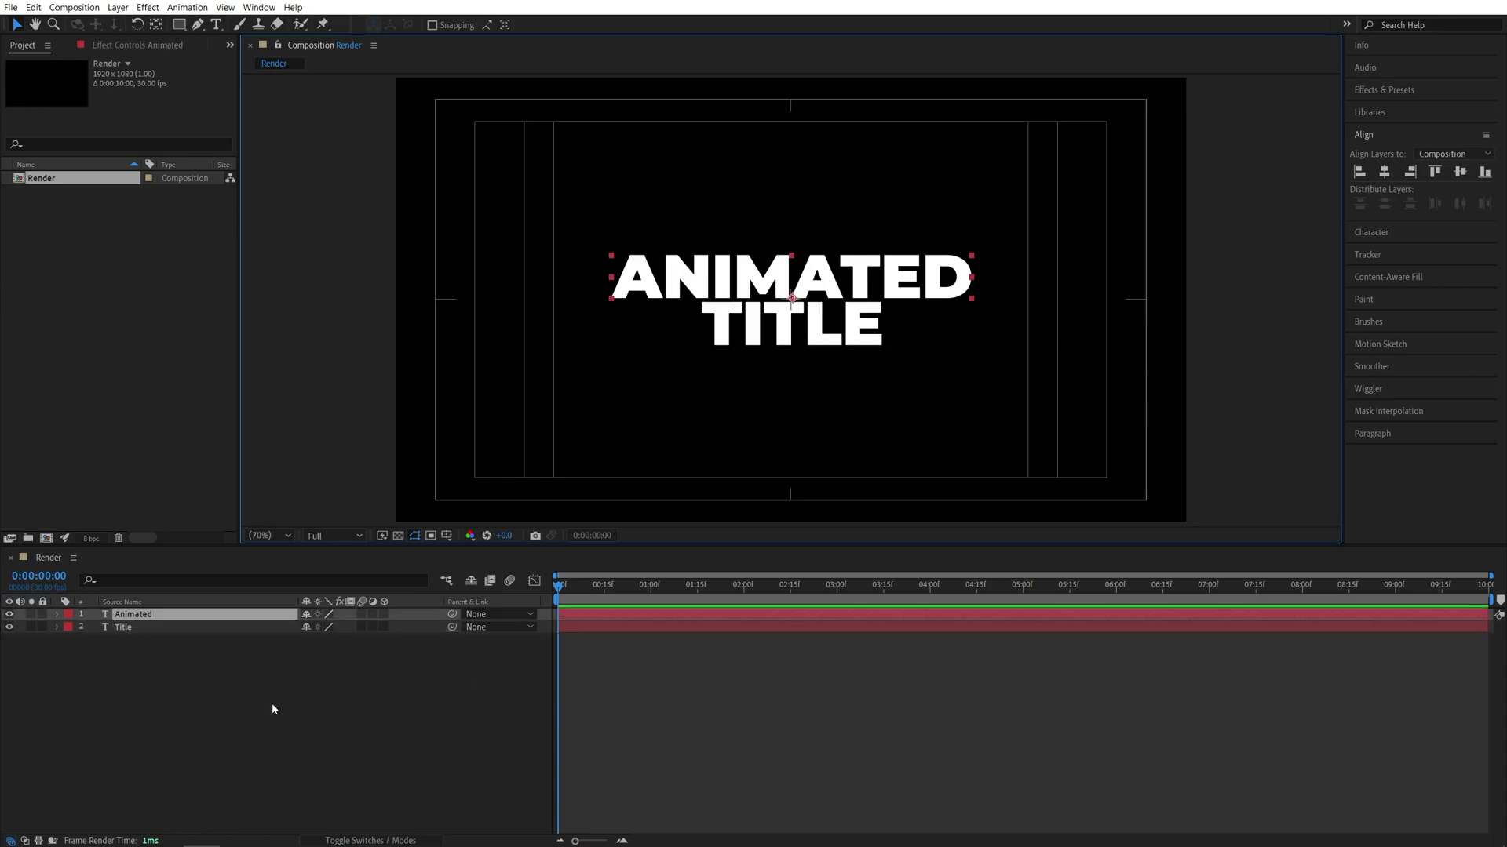
left_click(159, 639)
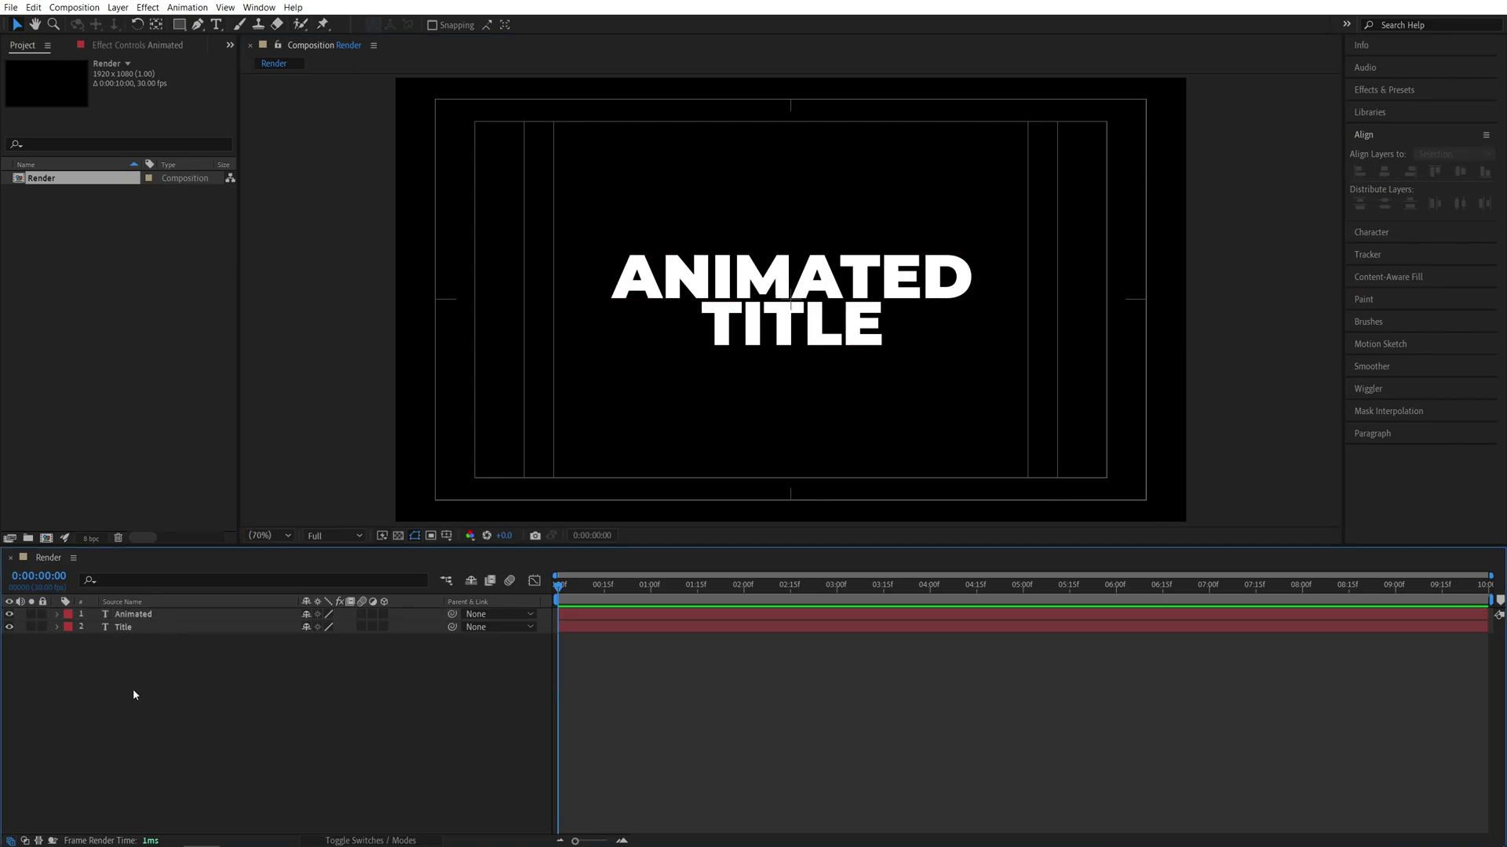
Step: Set up the Rectangle tool with a solid colour fill and no stroke
left_click(179, 25)
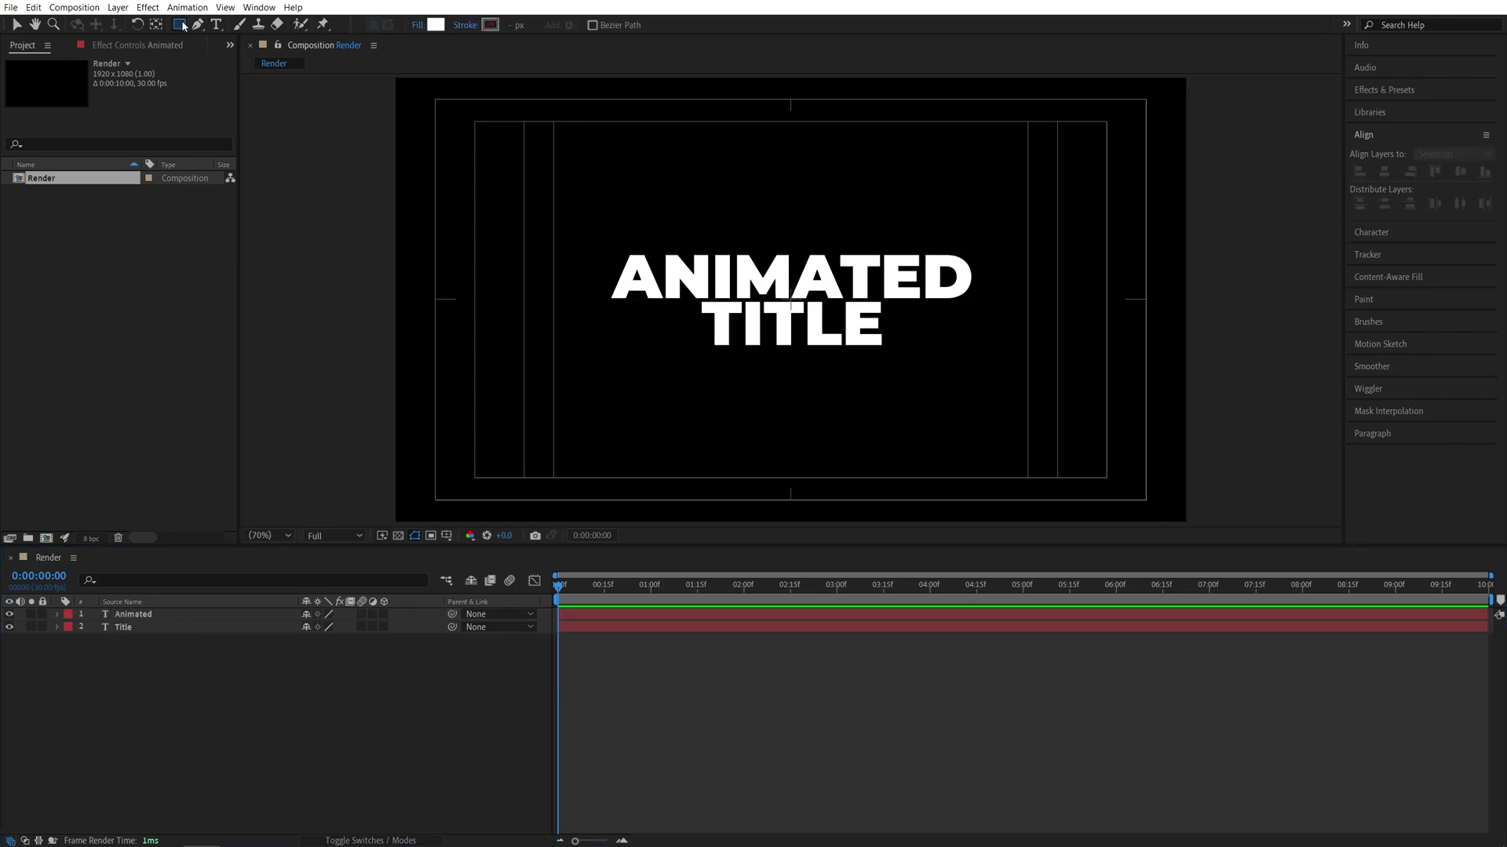
left_click(419, 25)
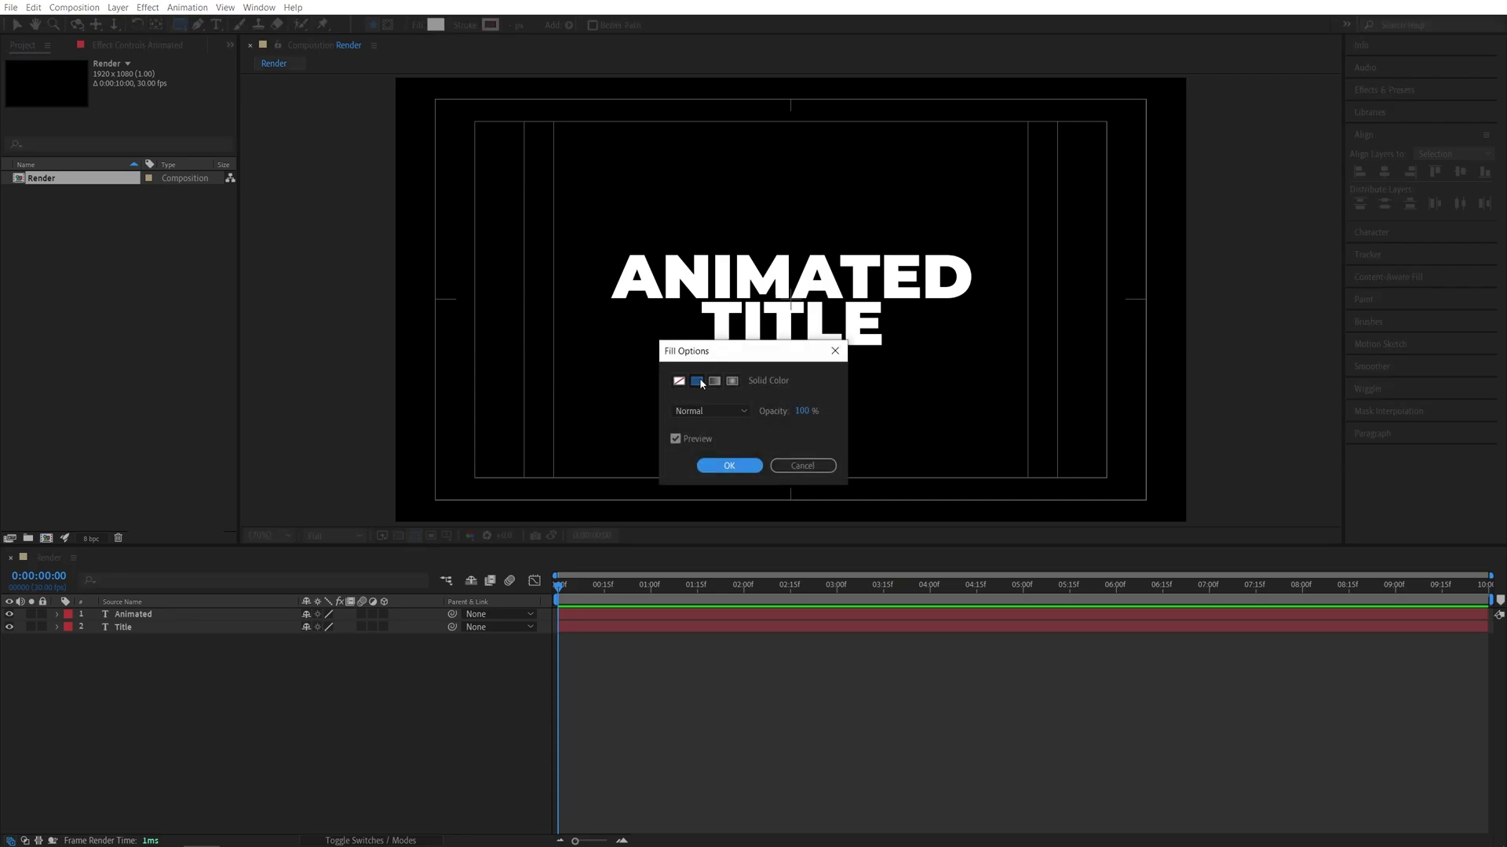
left_click(729, 465)
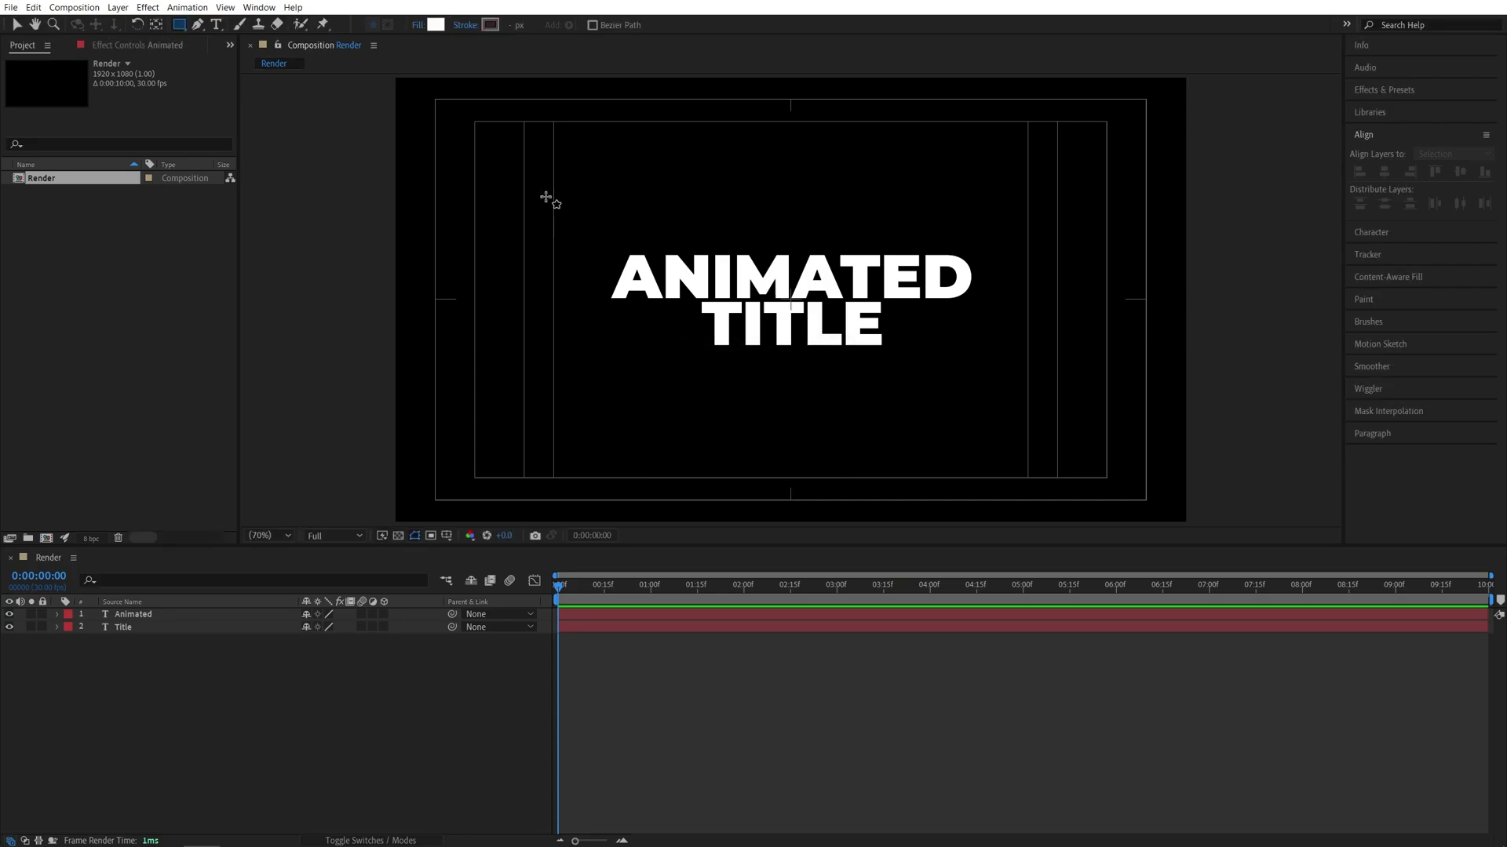
left_click(463, 29)
left_click(696, 369)
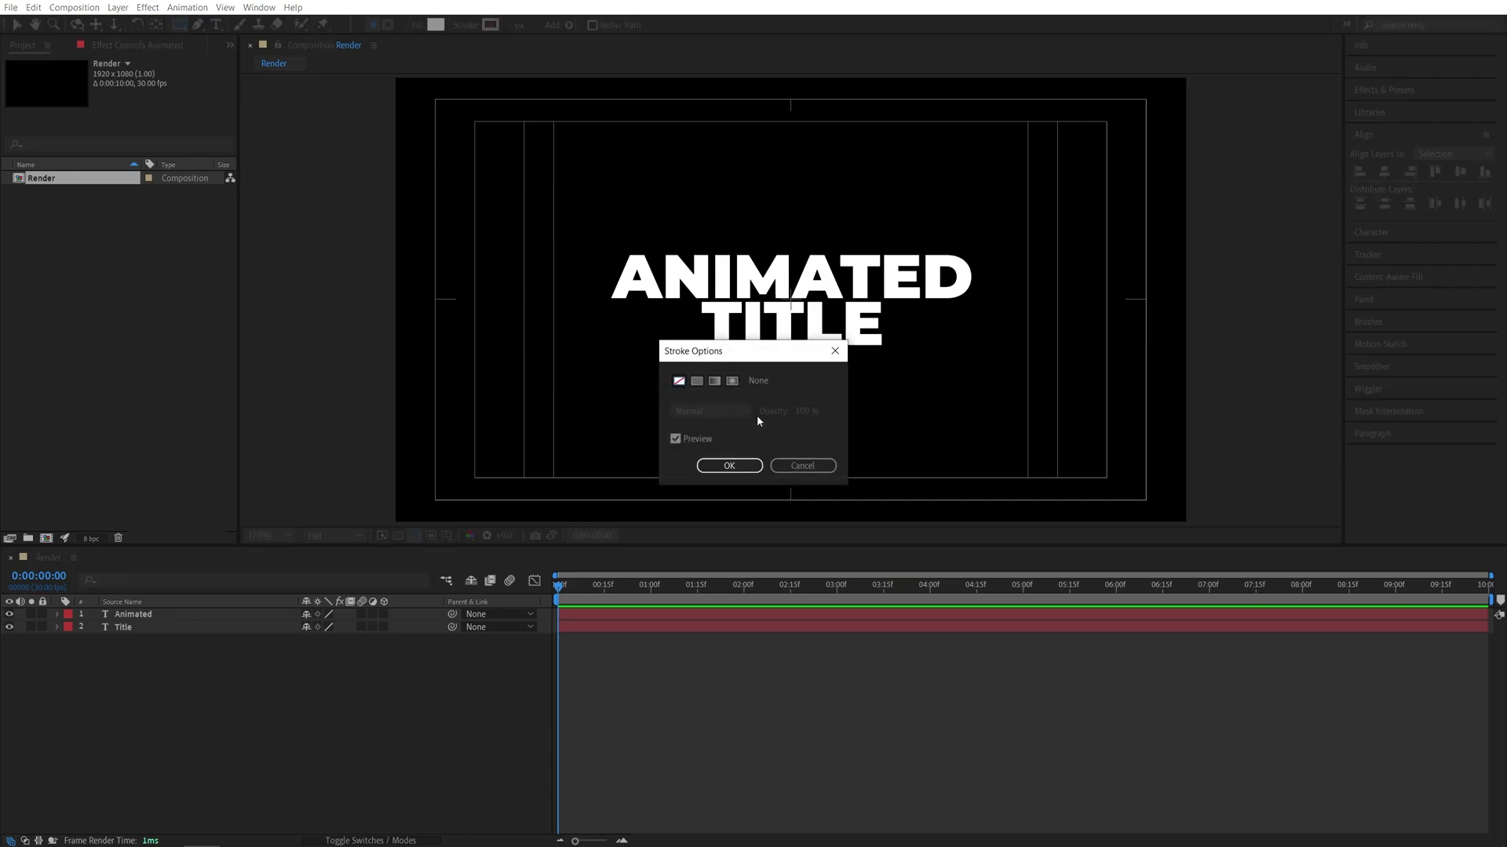
left_click(729, 466)
Step: Draw a white rectangle over the lower half, nudge its top edge to ANIMATED's base, and hide it
key("comma")
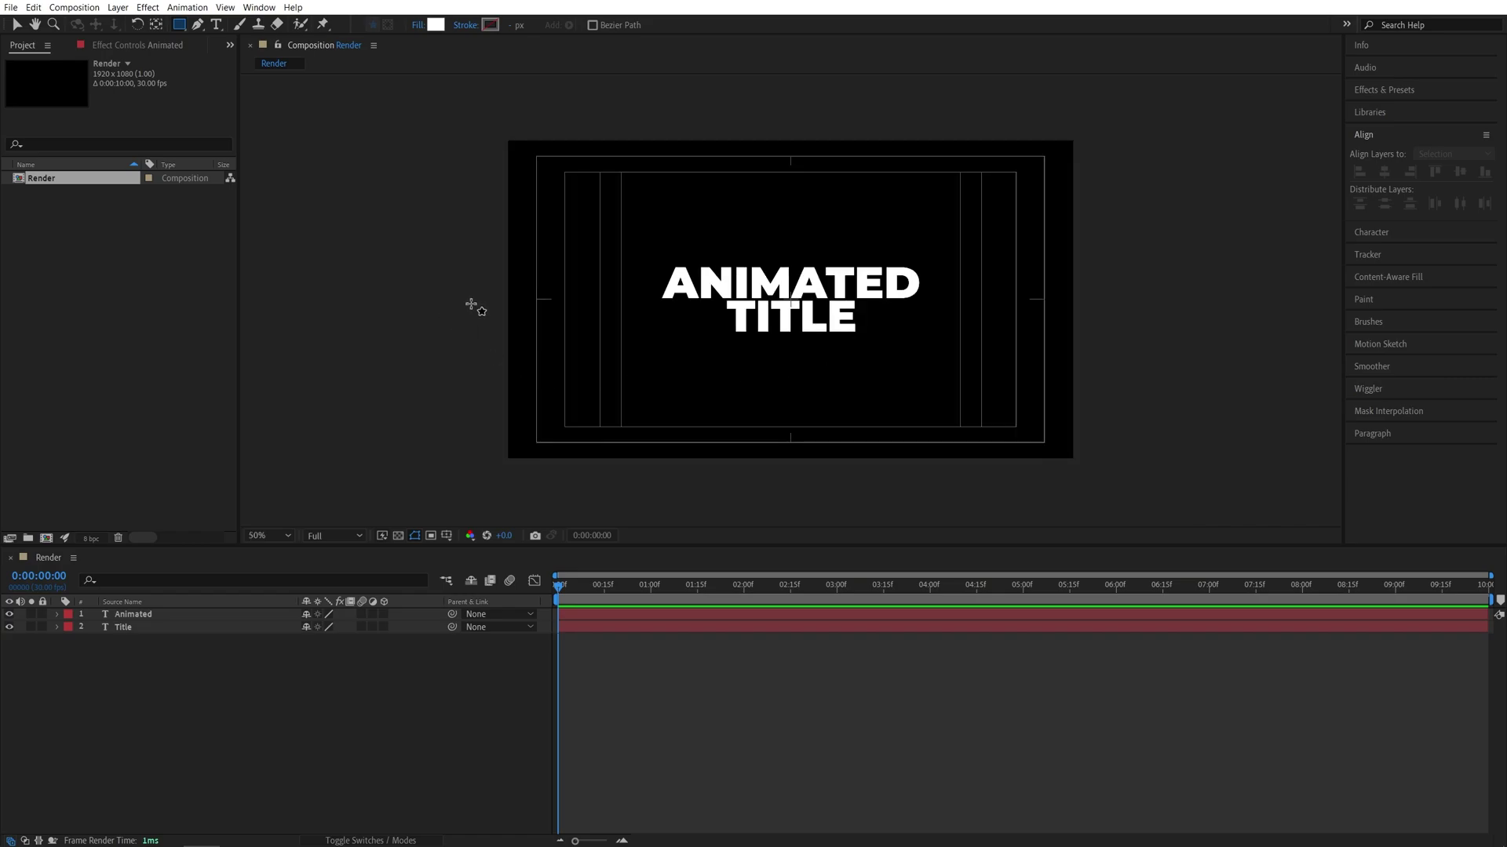
left_click_drag(471, 301, 1098, 493)
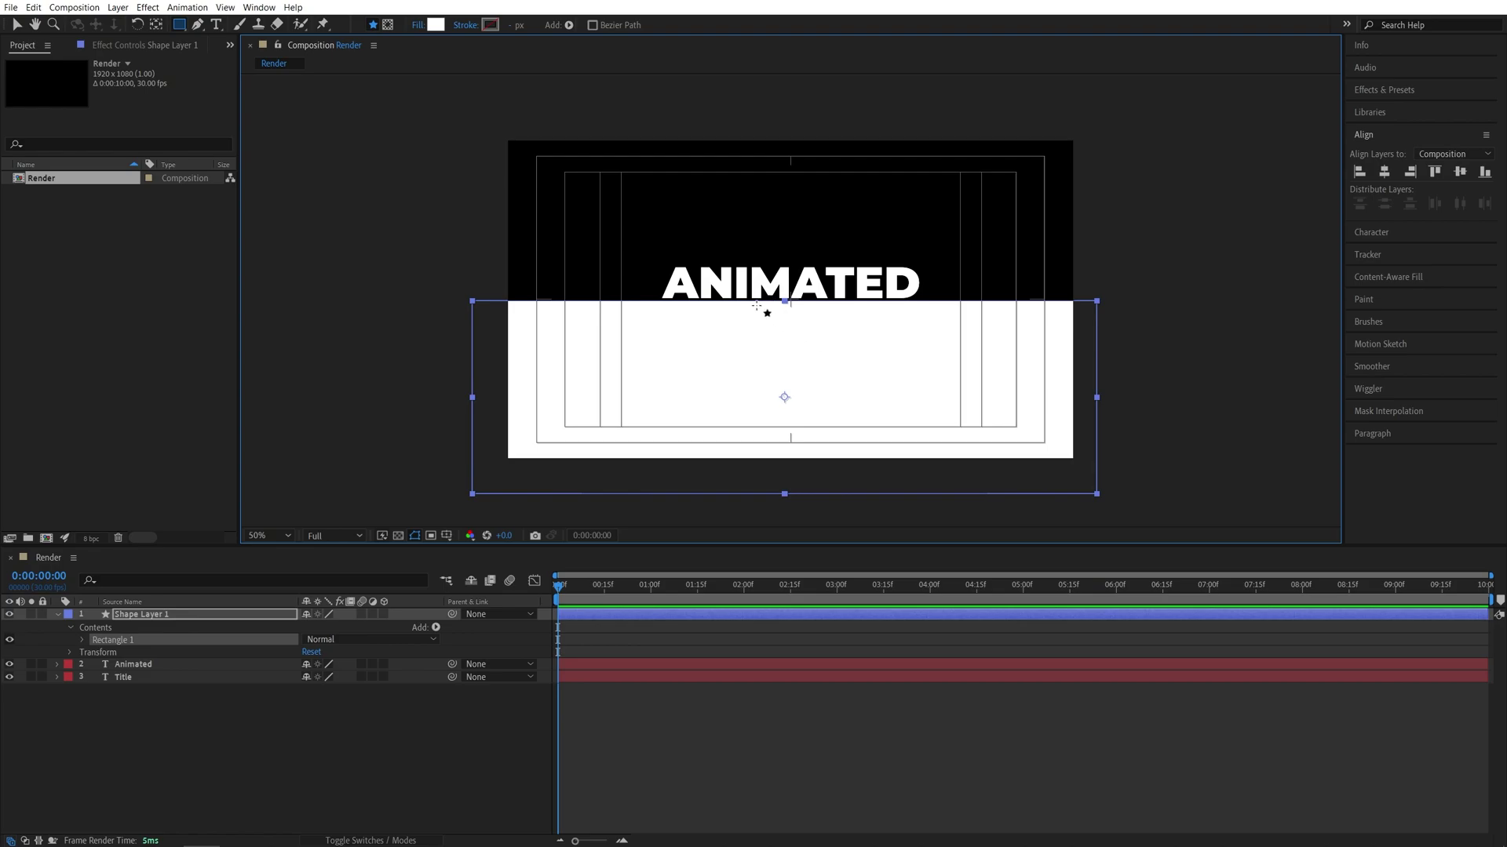
key("period")
key("period")
key("period")
key("period")
key("period")
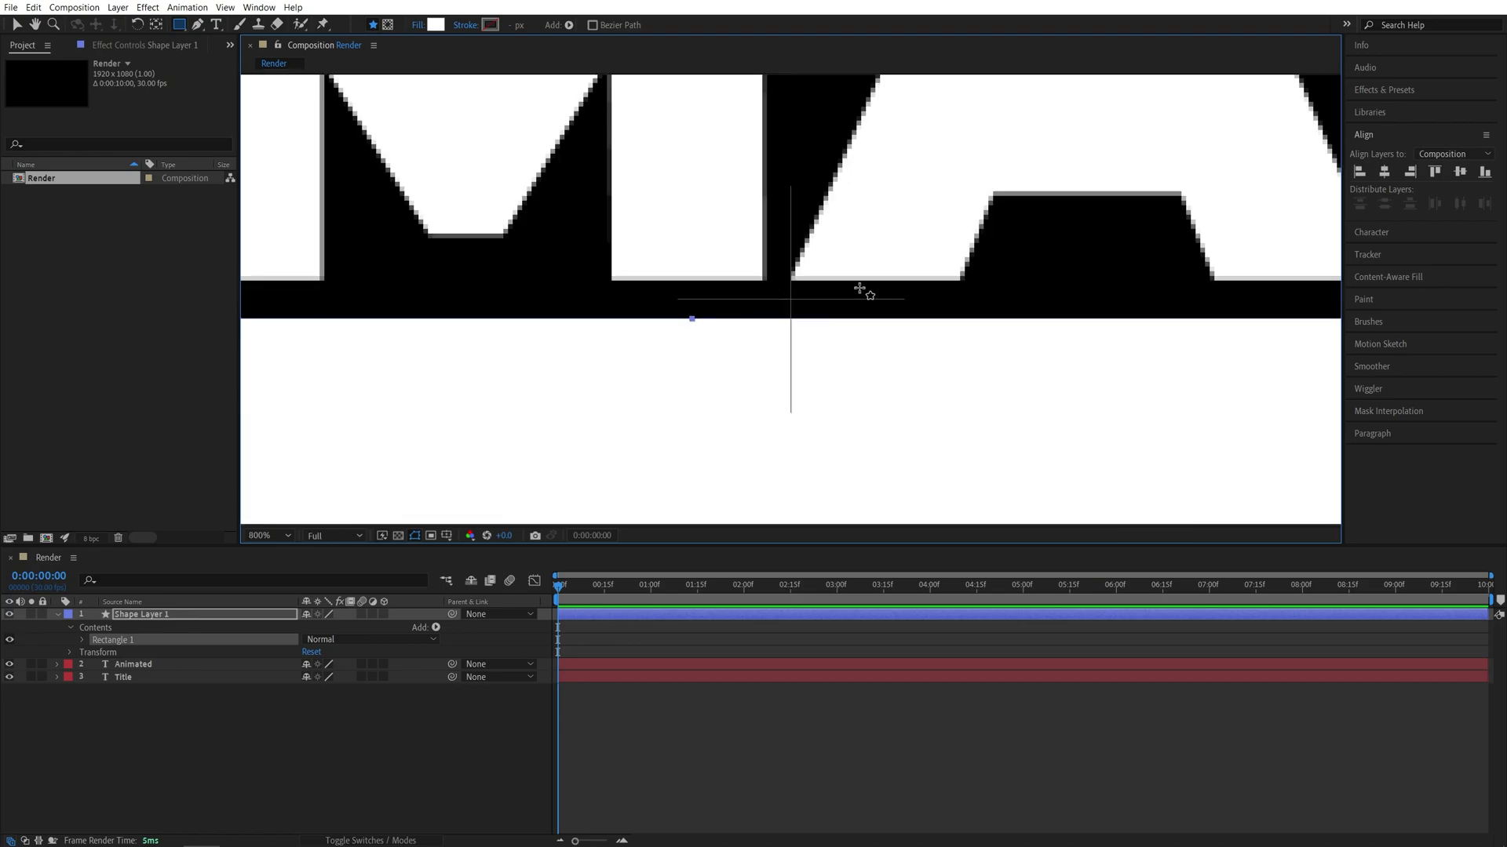
key("Up")
key("Up")
key("Up")
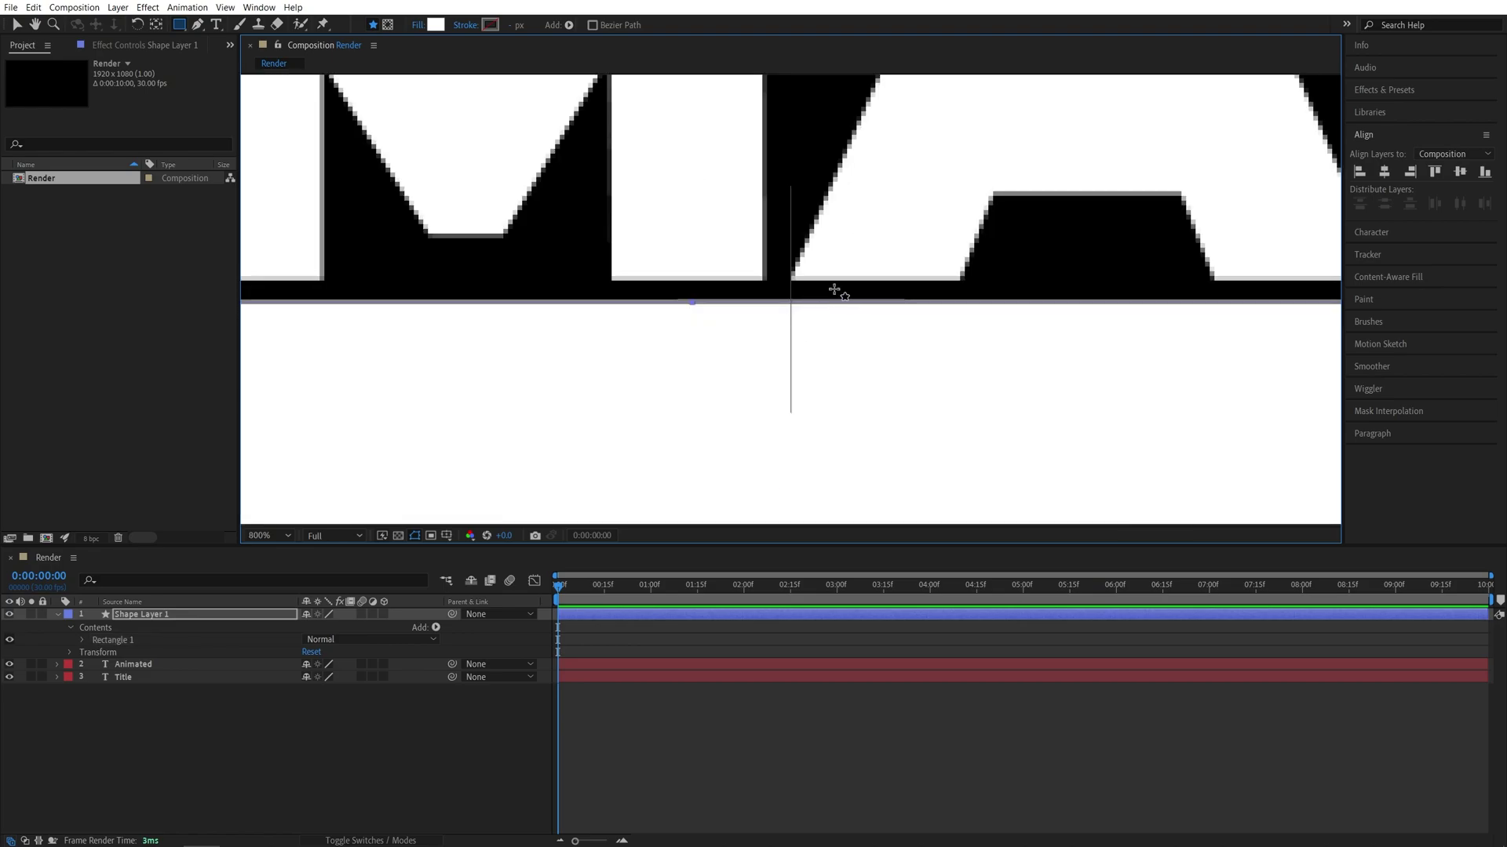
key("period")
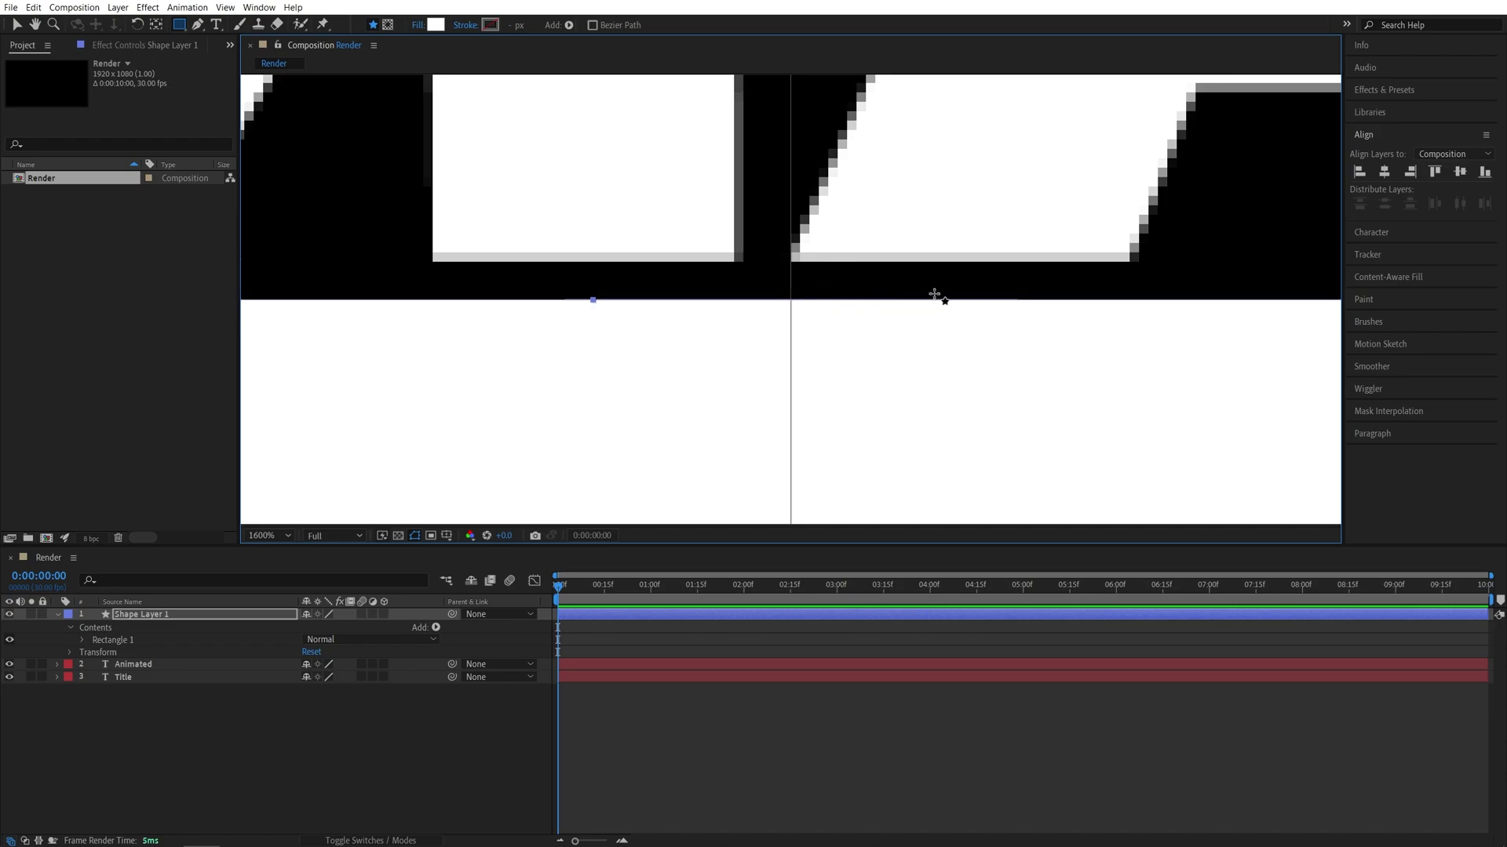
key("shift+slash")
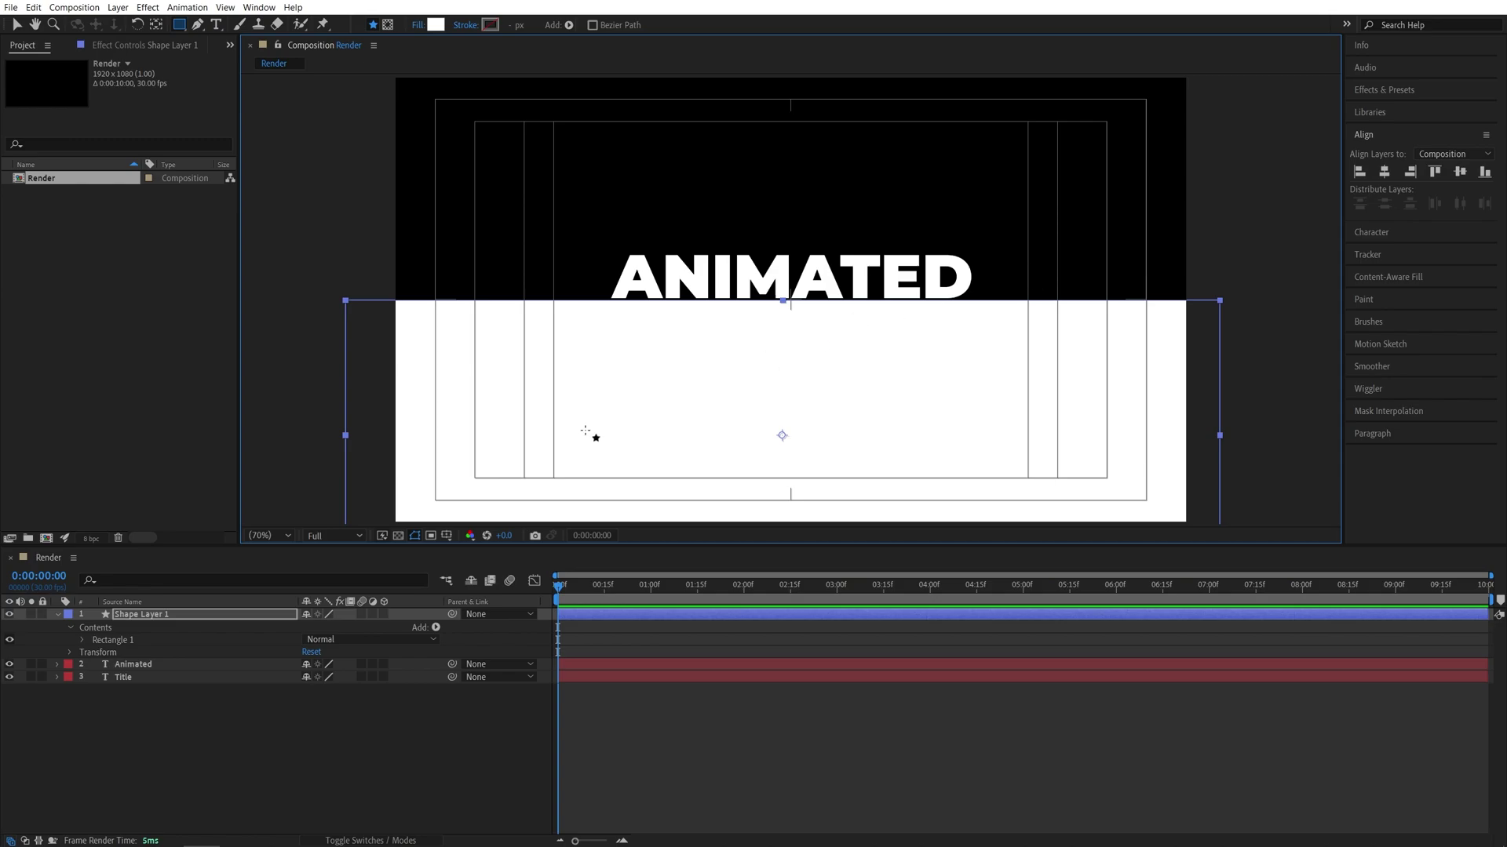
left_click(10, 615)
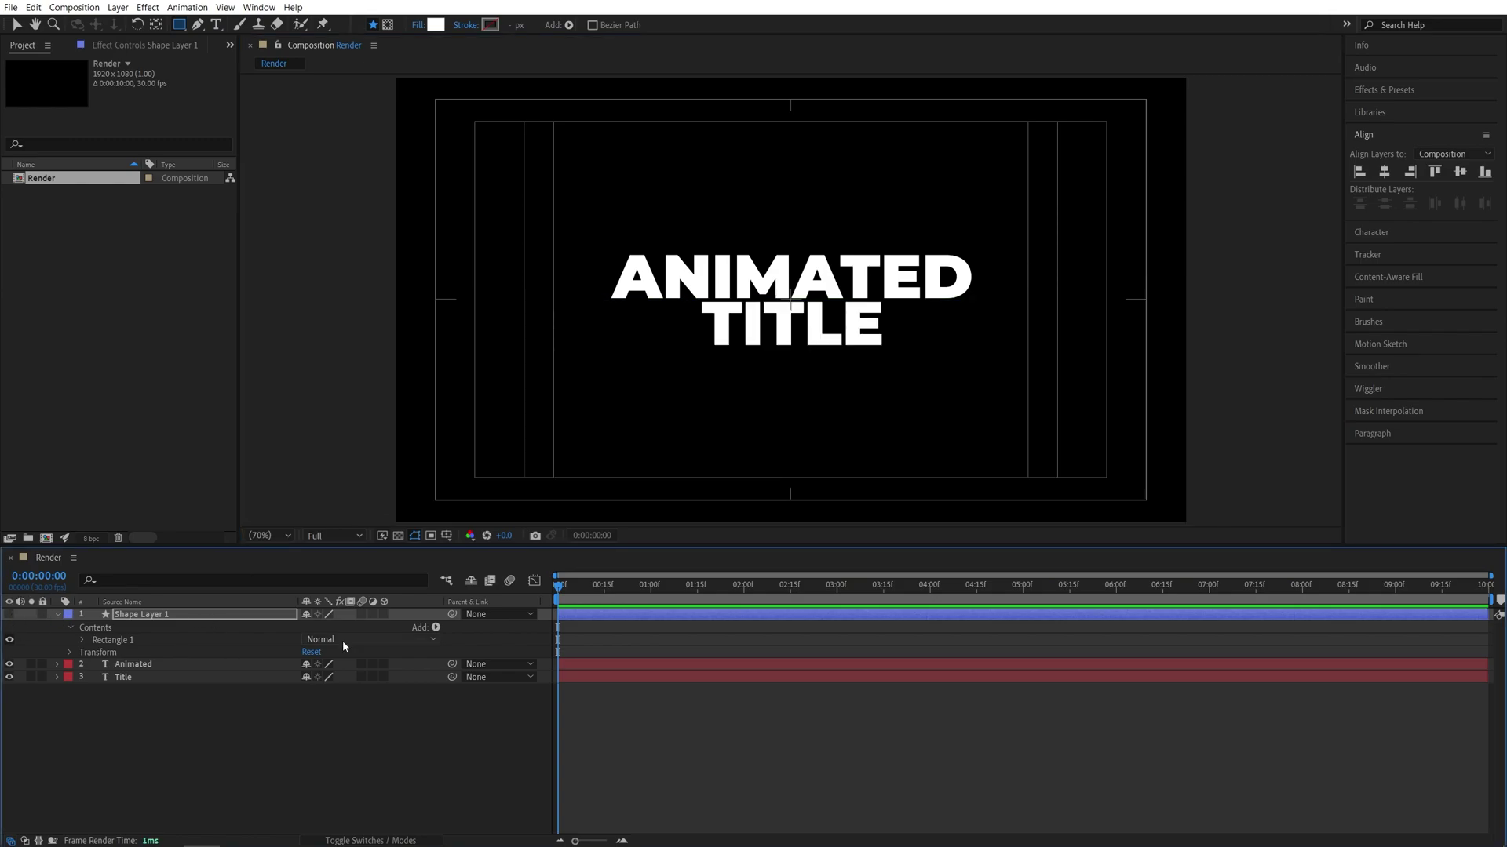
Step: Hide the rectangle, turn off the safe guides, and apply Set Matte to the Animated layer
left_click(448, 537)
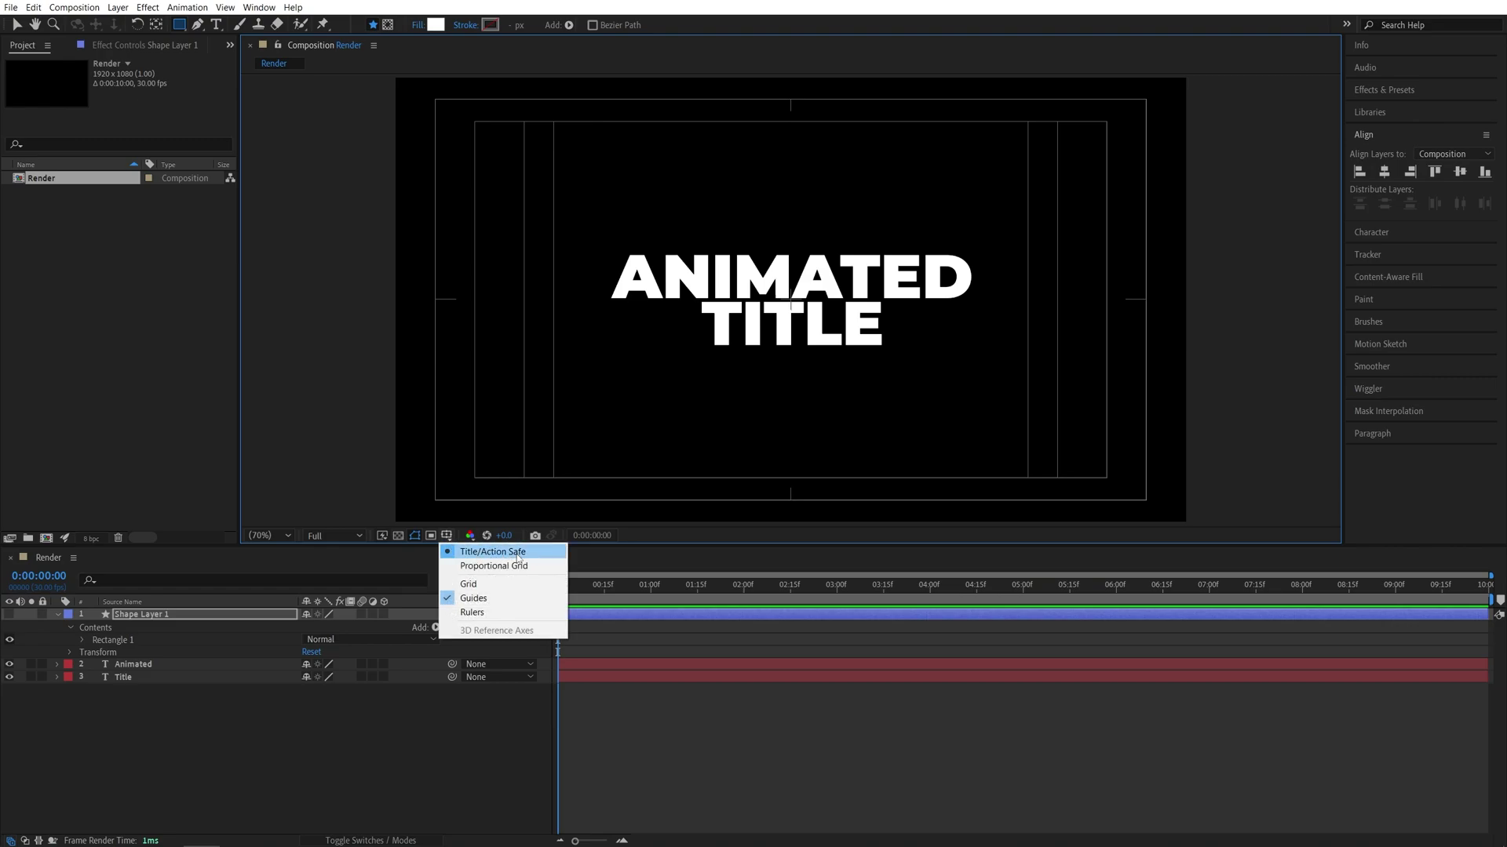
left_click(502, 554)
left_click(1383, 89)
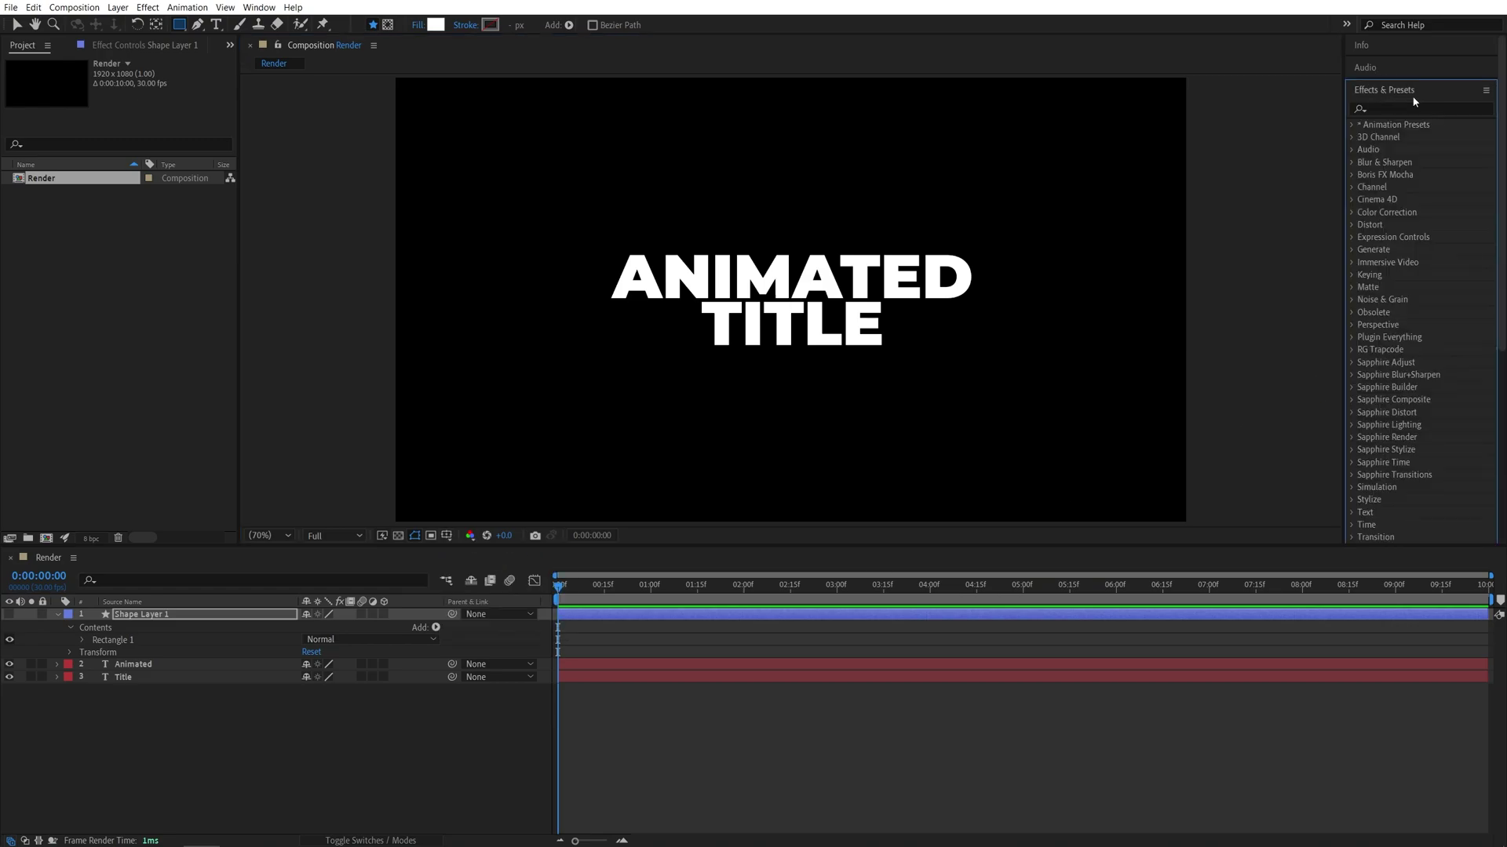
left_click(1413, 110)
type("set matte")
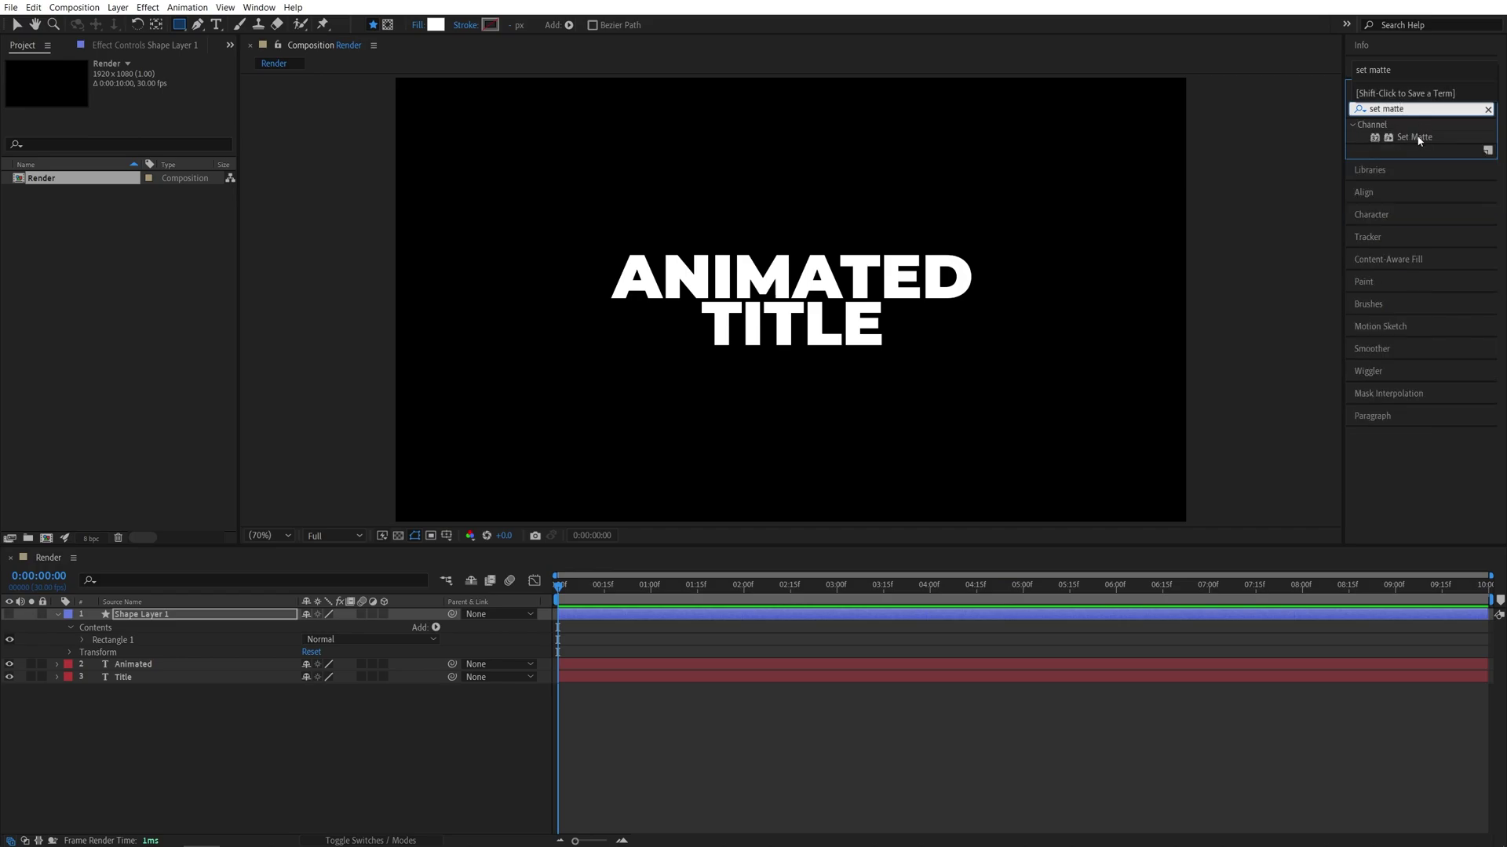
left_click_drag(1419, 140, 157, 665)
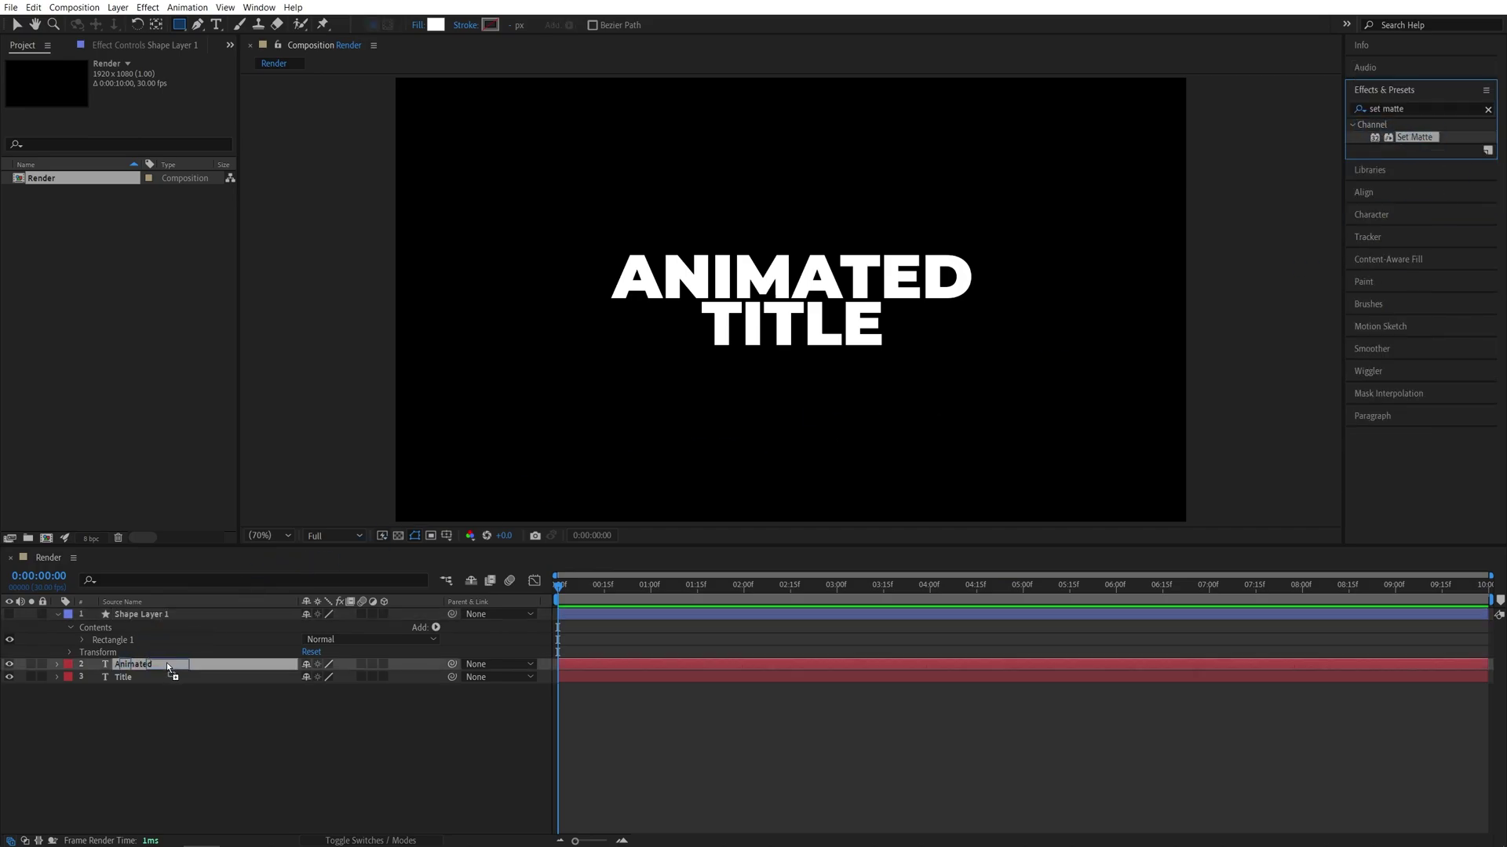
Step: Apply Set Matte to the Title layer, taking its matte from Shape Layer 1
left_click_drag(574, 514, 174, 679)
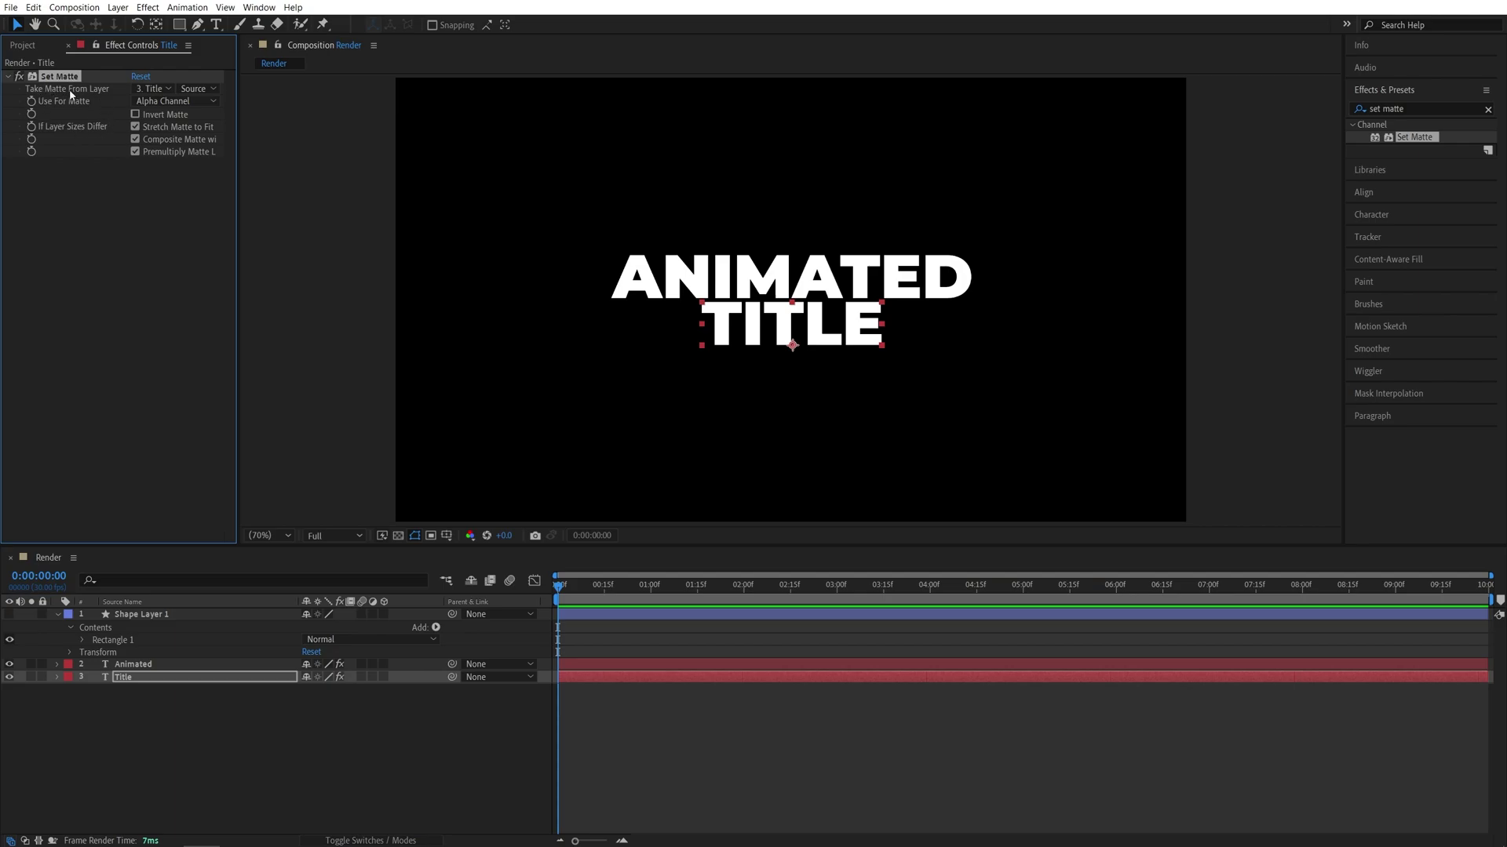
left_click(156, 88)
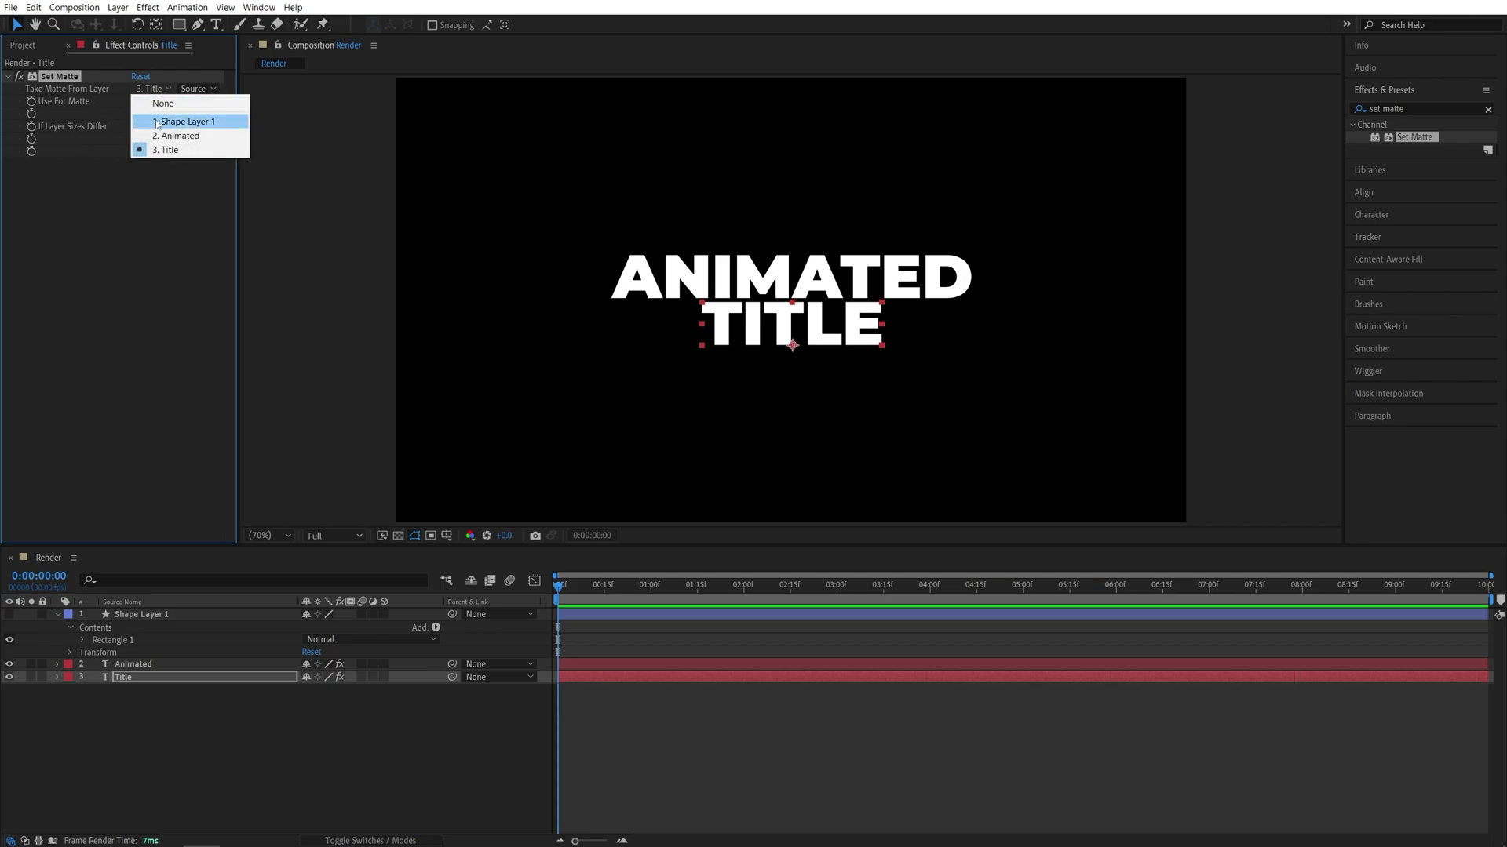
left_click(224, 122)
Step: Set Animated's matte source to Shape Layer 1 with Invert Matte turned on
left_click(132, 665)
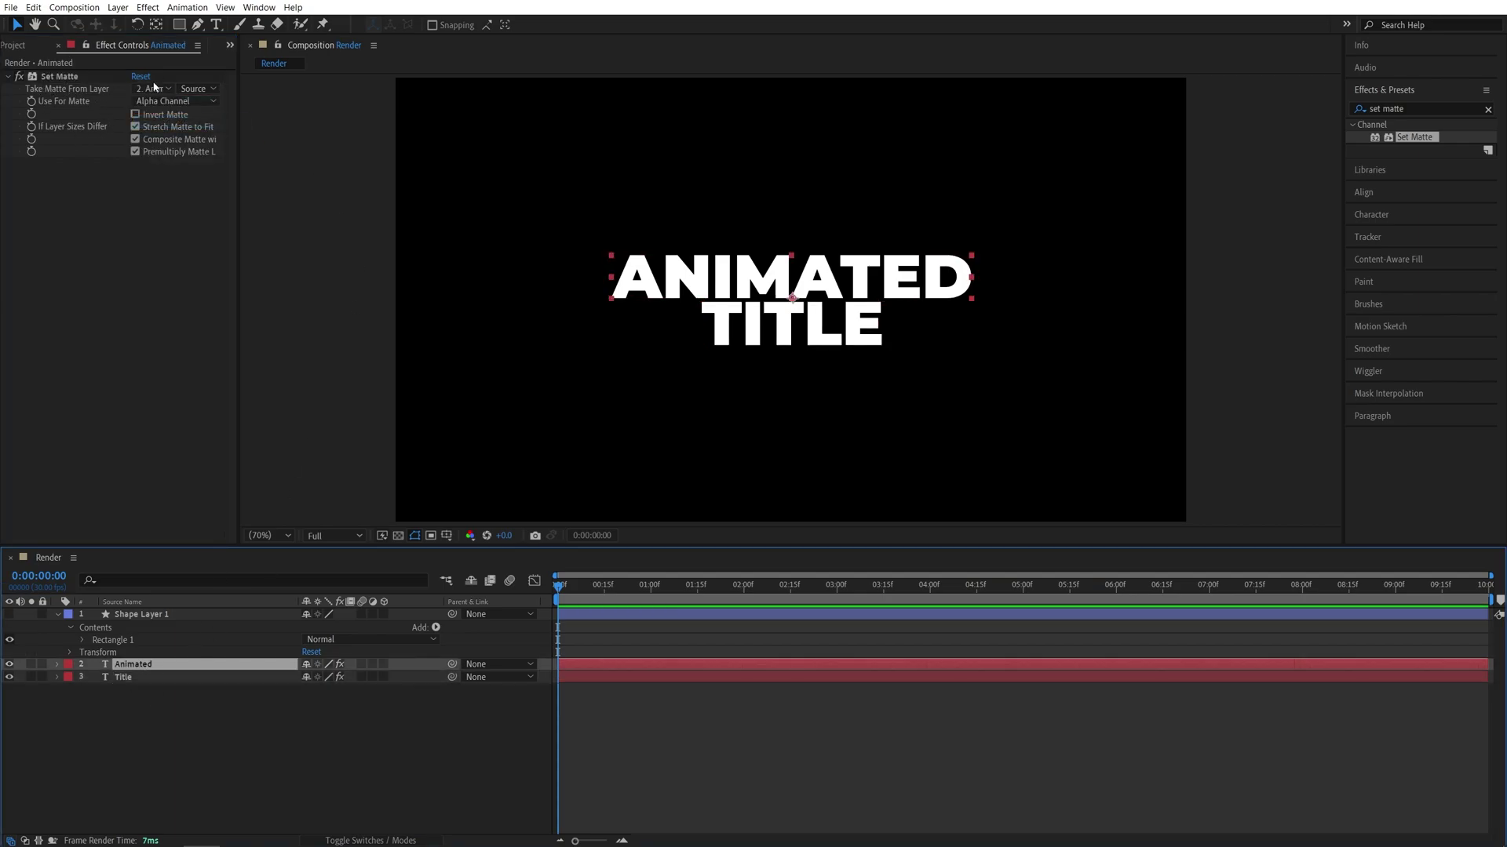
left_click(153, 89)
left_click(194, 124)
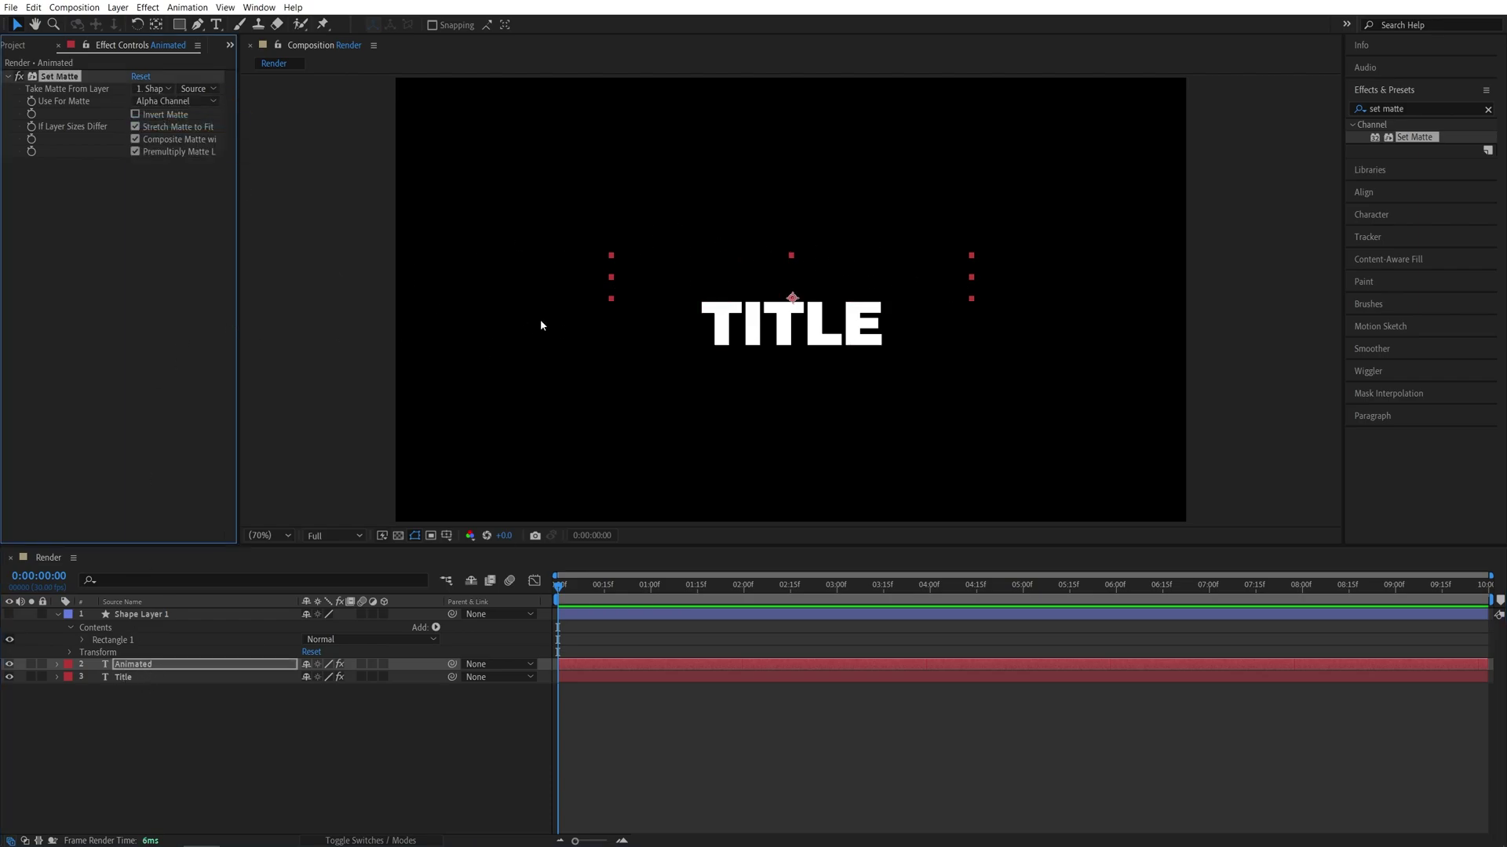
left_click(135, 115)
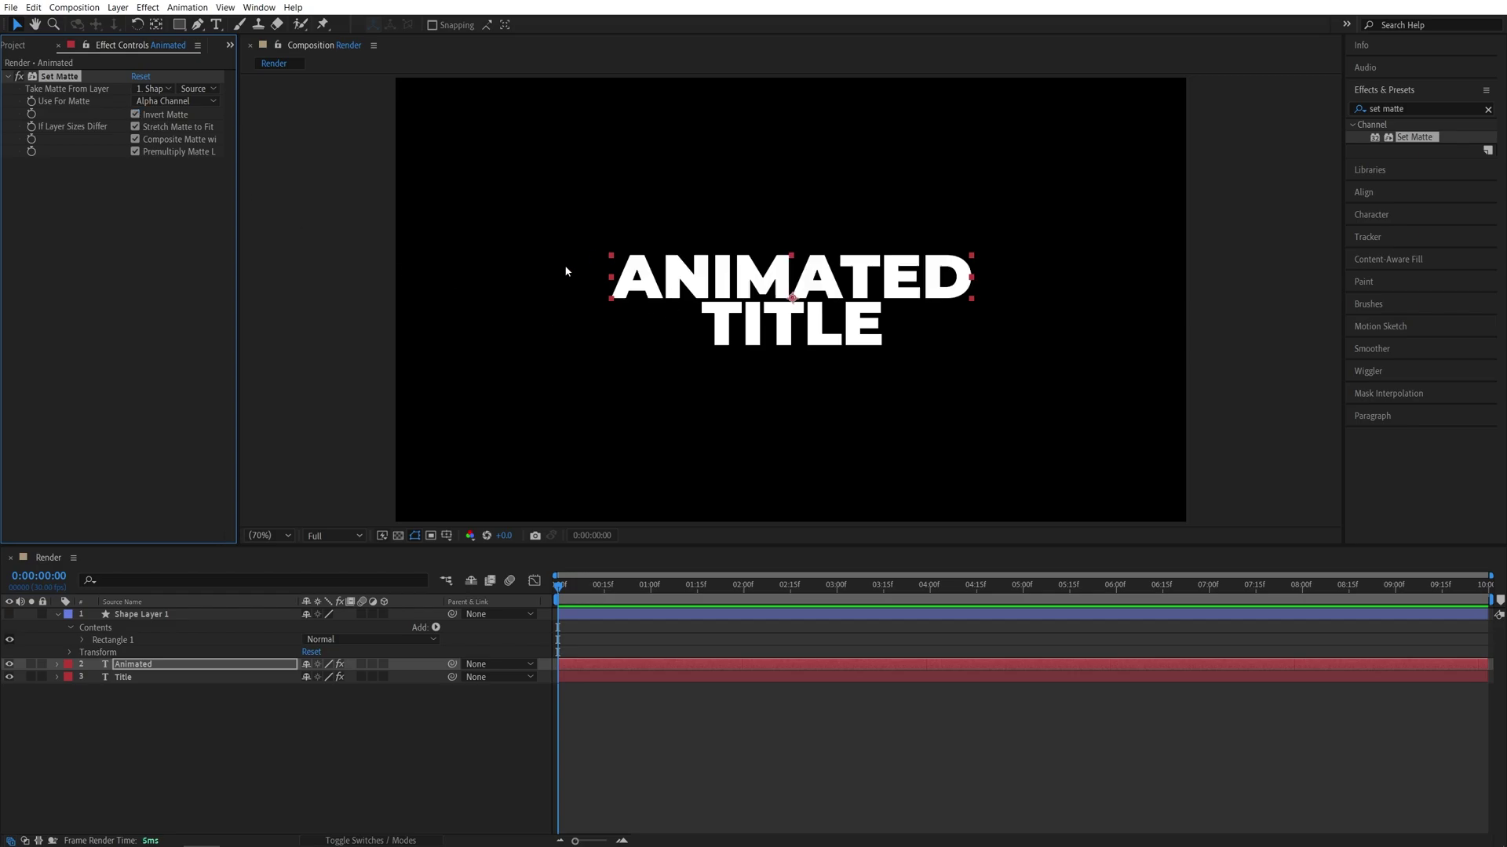
left_click(379, 762)
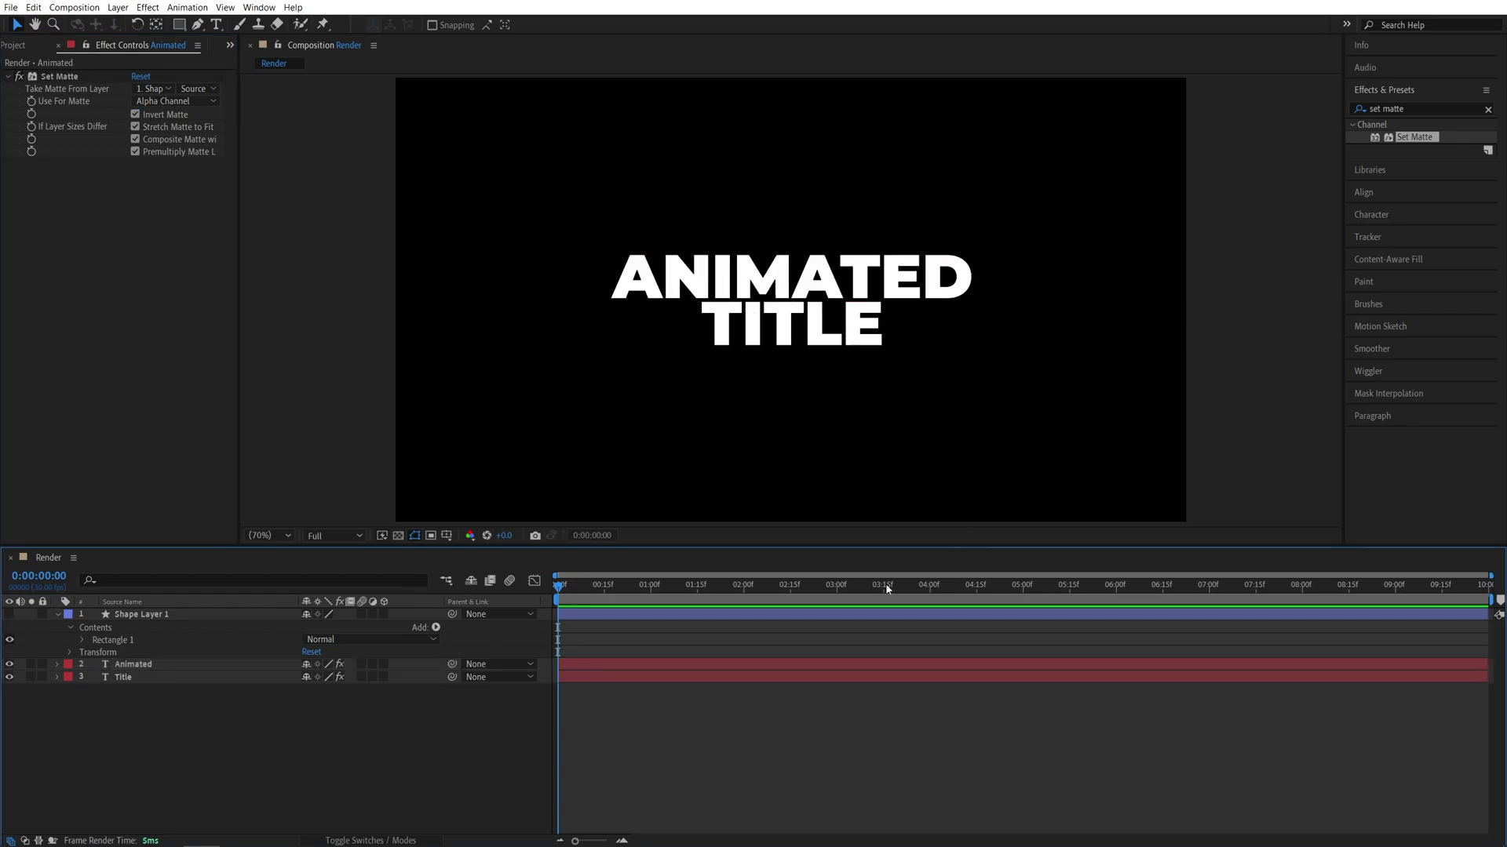
left_click(58, 616)
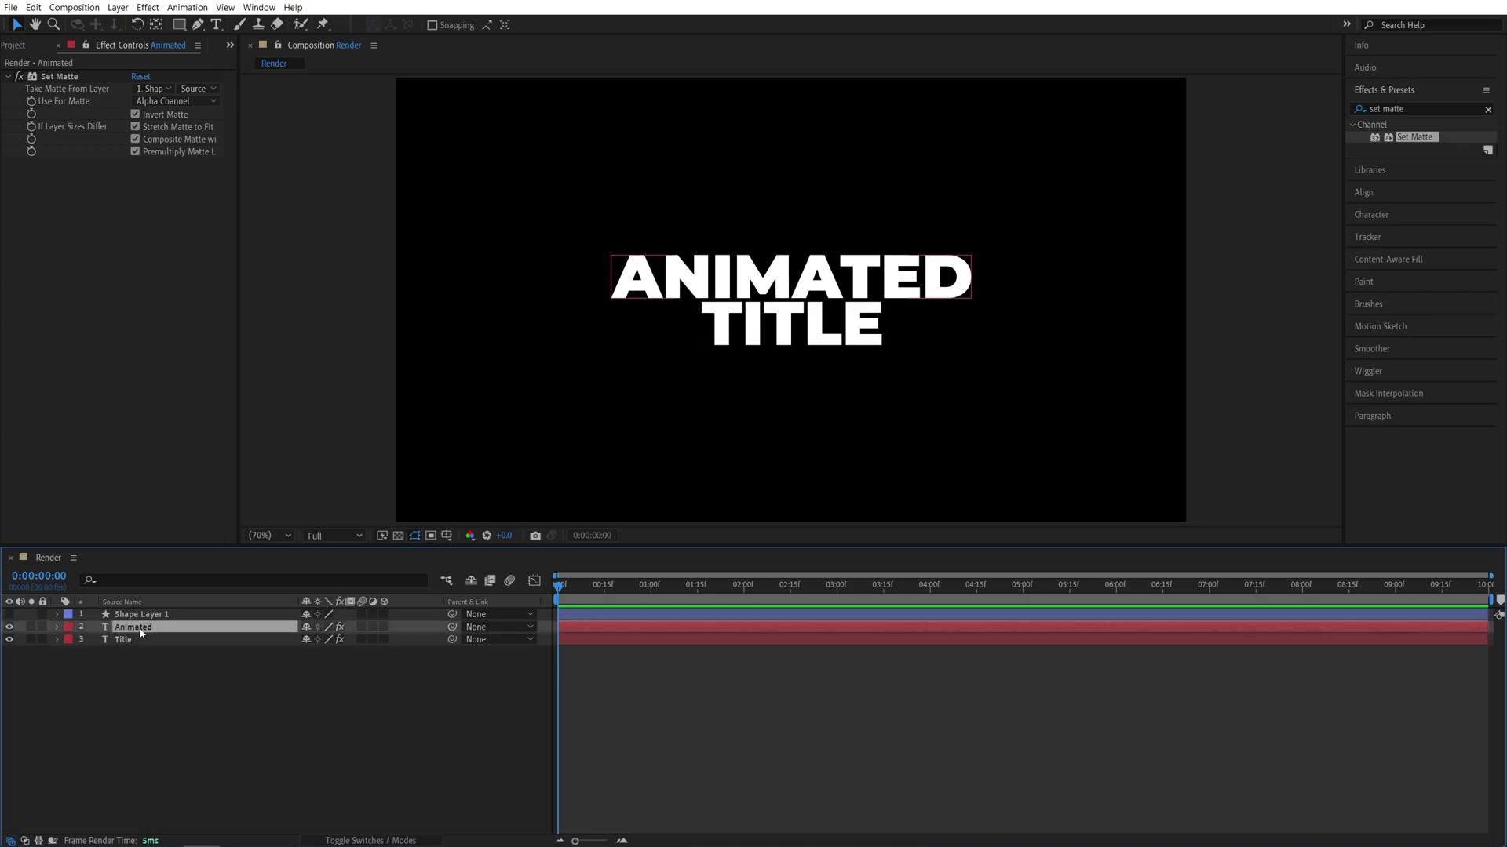
left_click(118, 628)
Step: Add a text animator to Animated with Position and Tracking properties
left_click(56, 628)
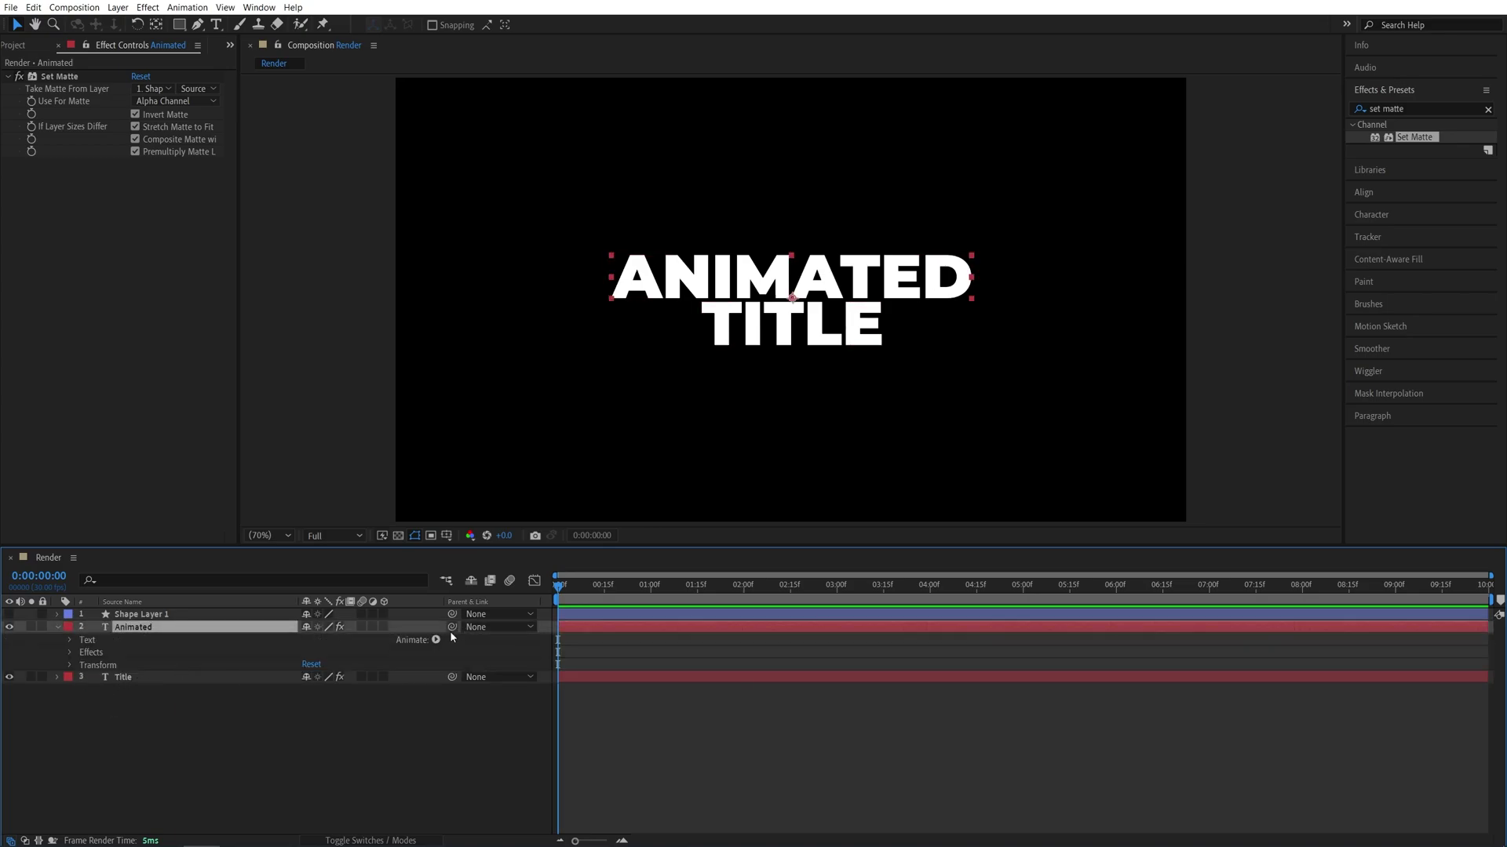
left_click(436, 640)
left_click(478, 414)
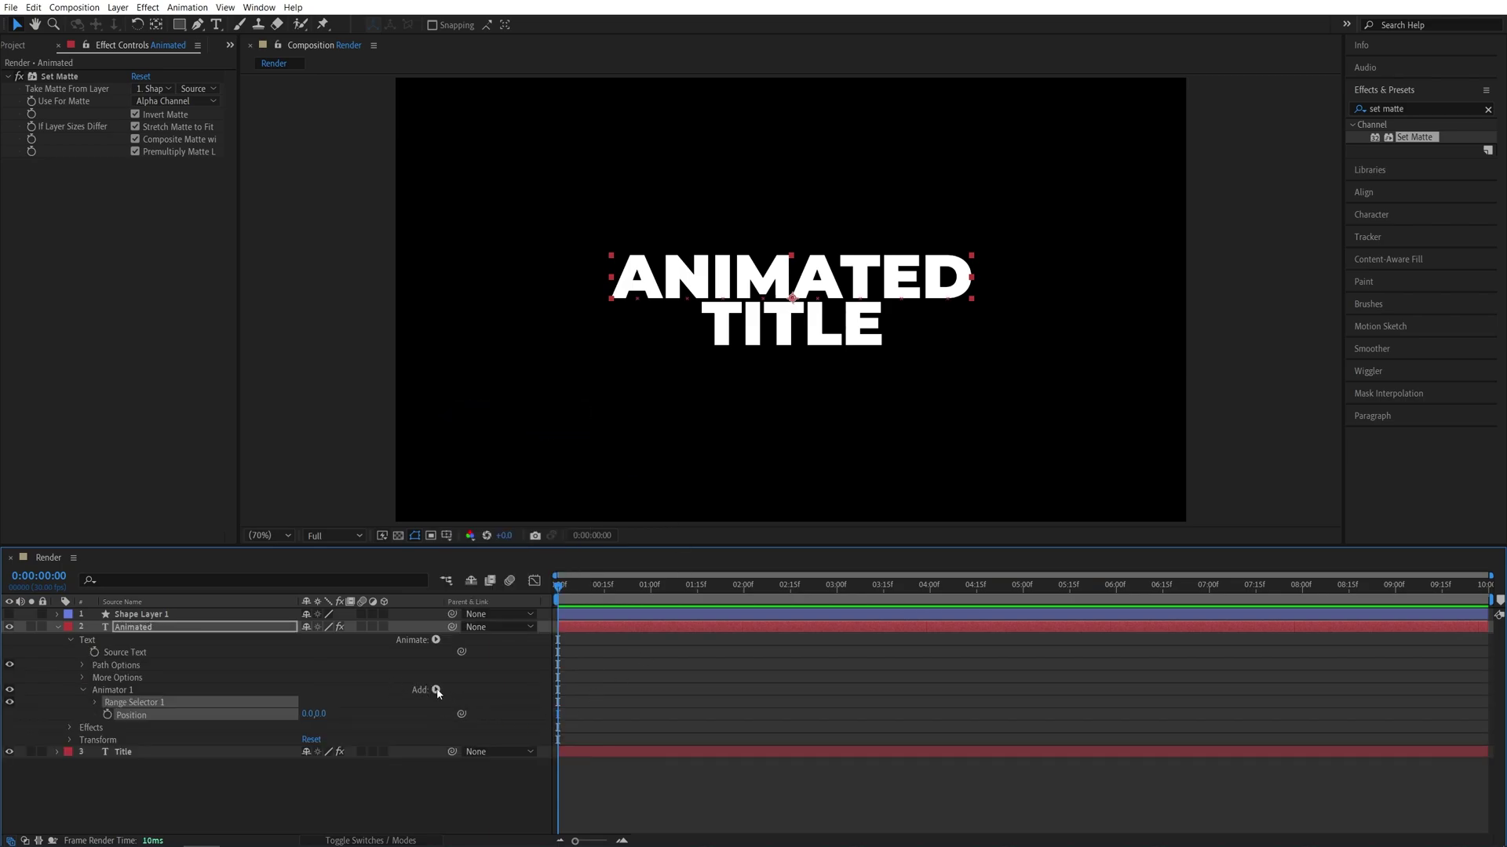
left_click(437, 691)
mouse_move(463, 689)
left_click(557, 615)
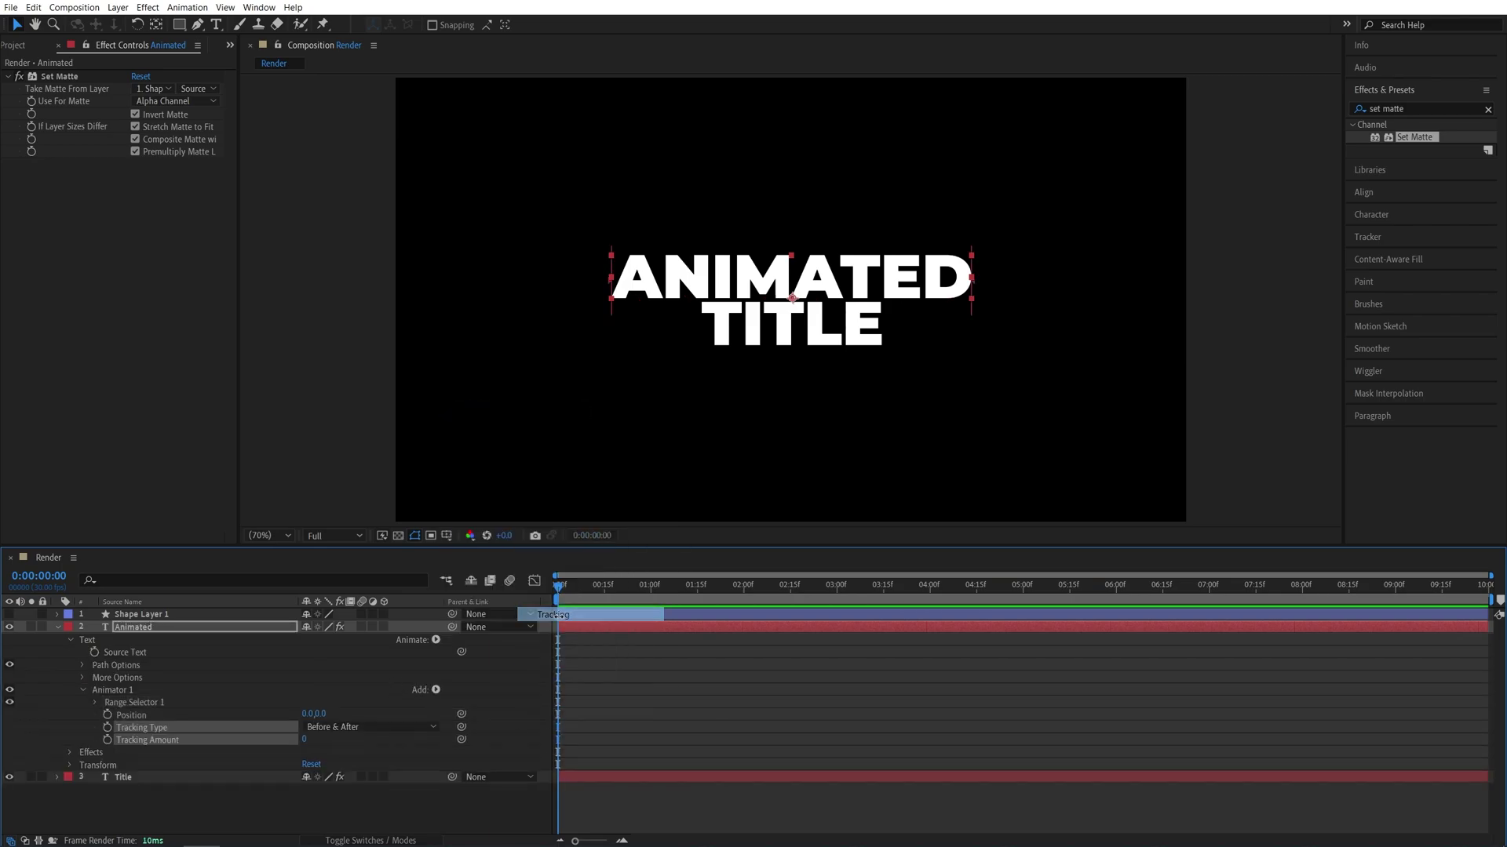
left_click(358, 670)
Step: Set the animator's Position Y to 120 and Tracking Amount to -100
left_click_drag(317, 714, 336, 716)
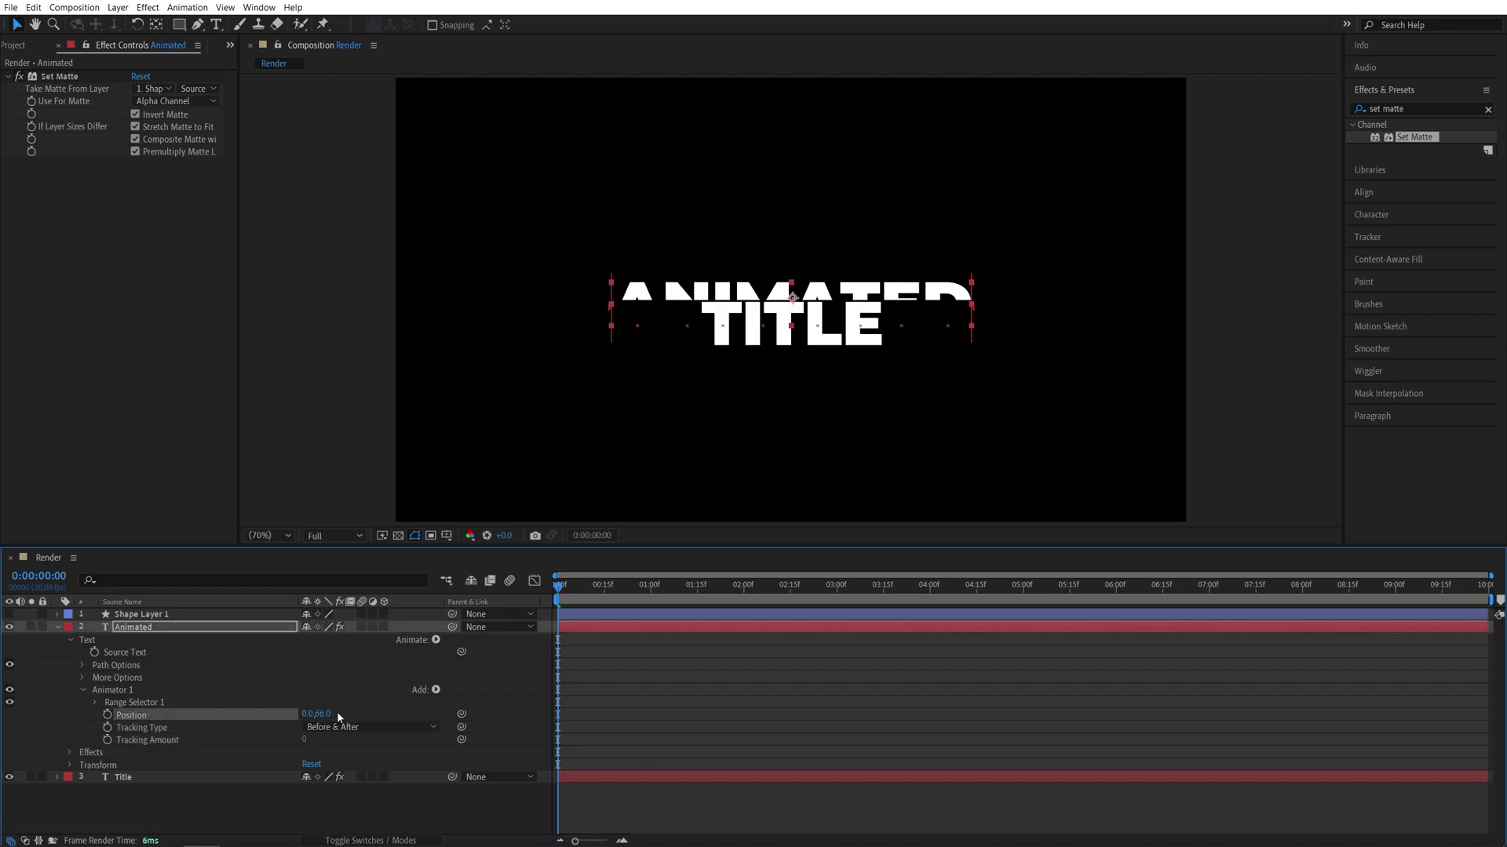
left_click(325, 714)
type("120")
key("Return")
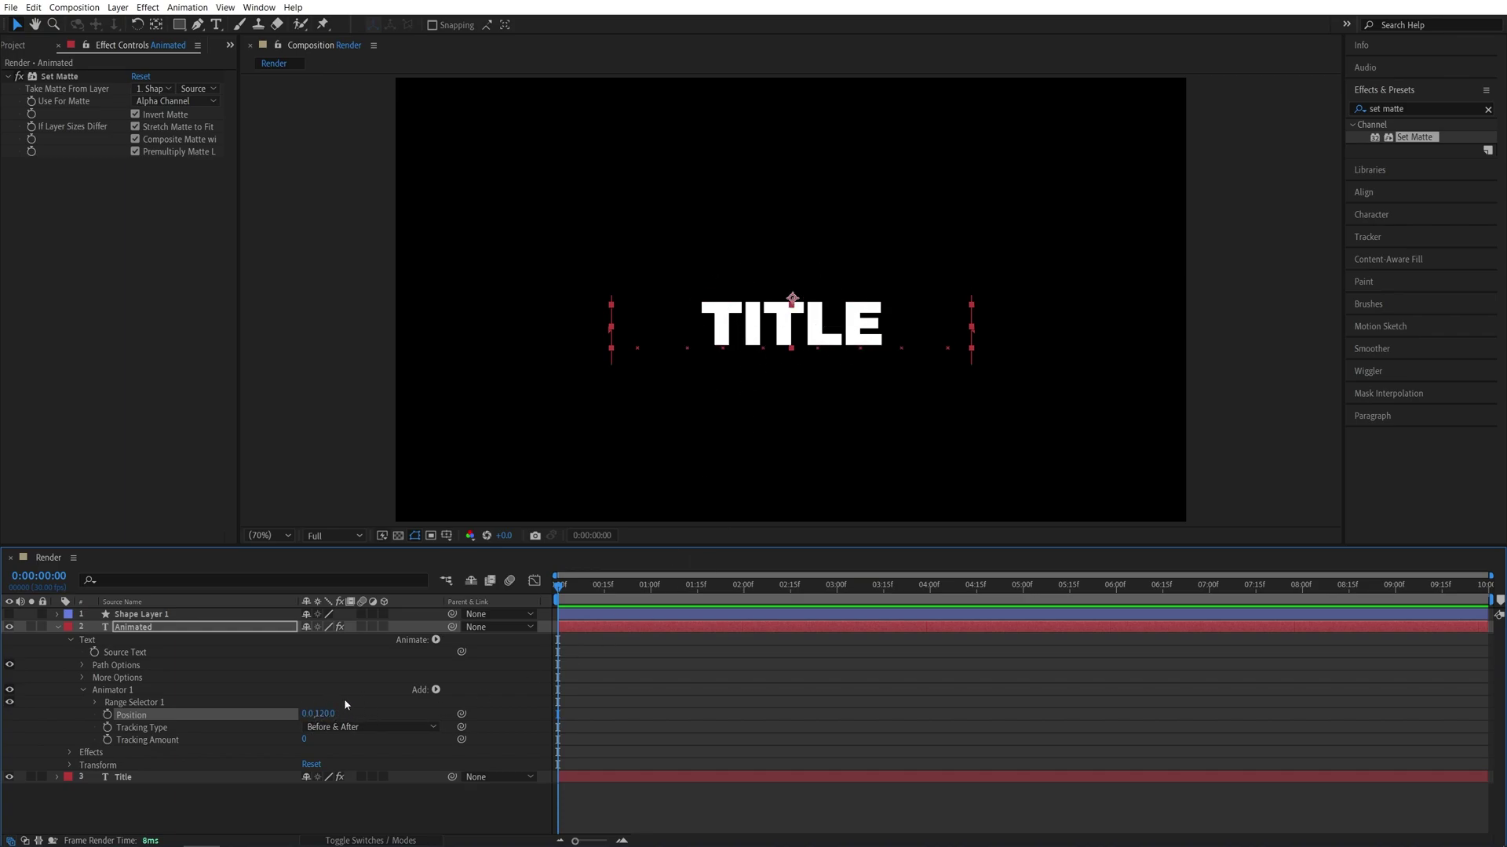
left_click(305, 740)
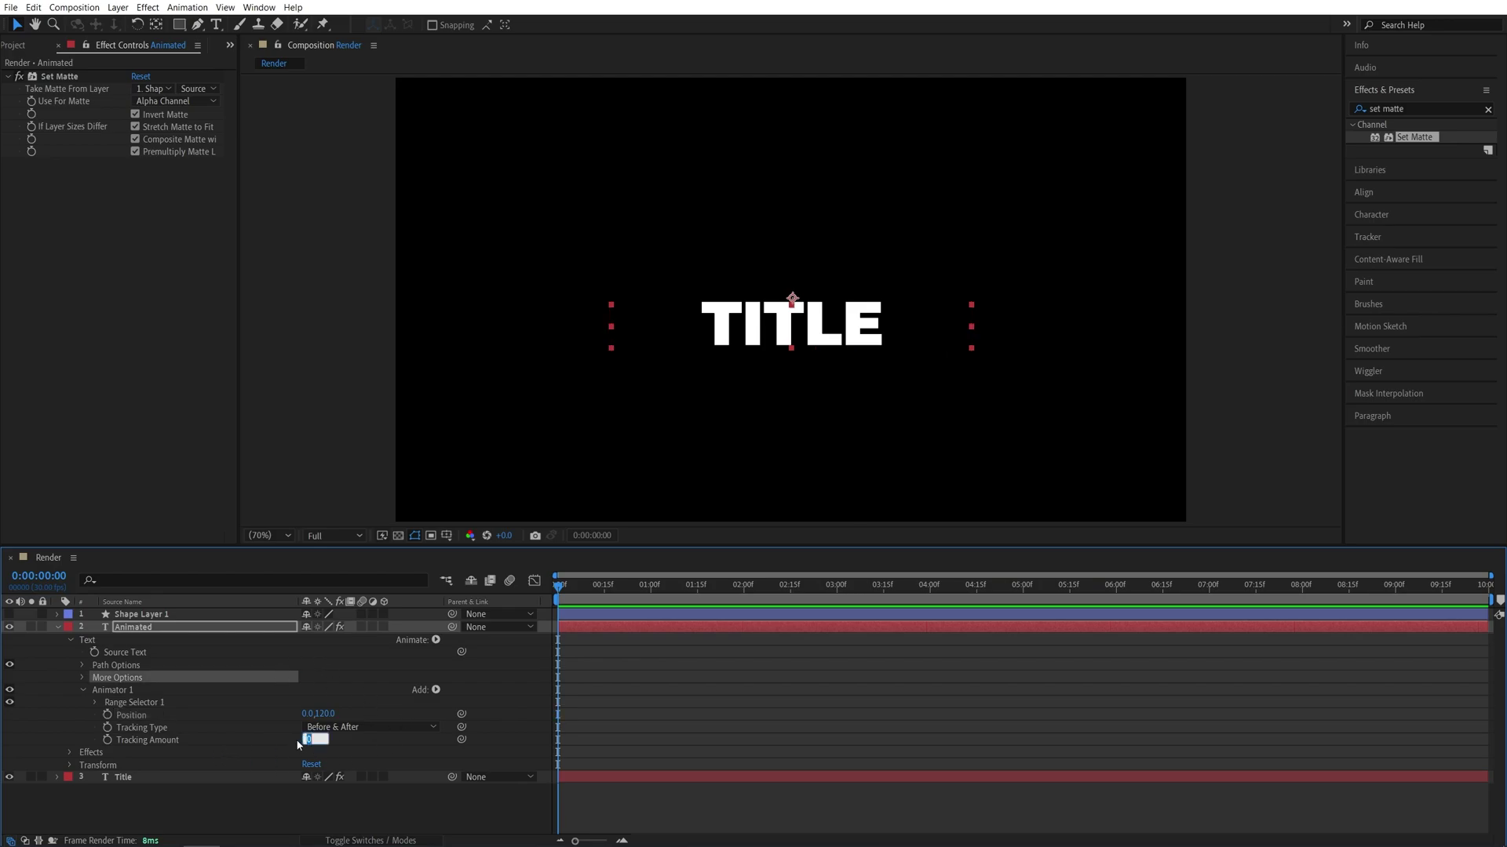
type("-100")
key("Return")
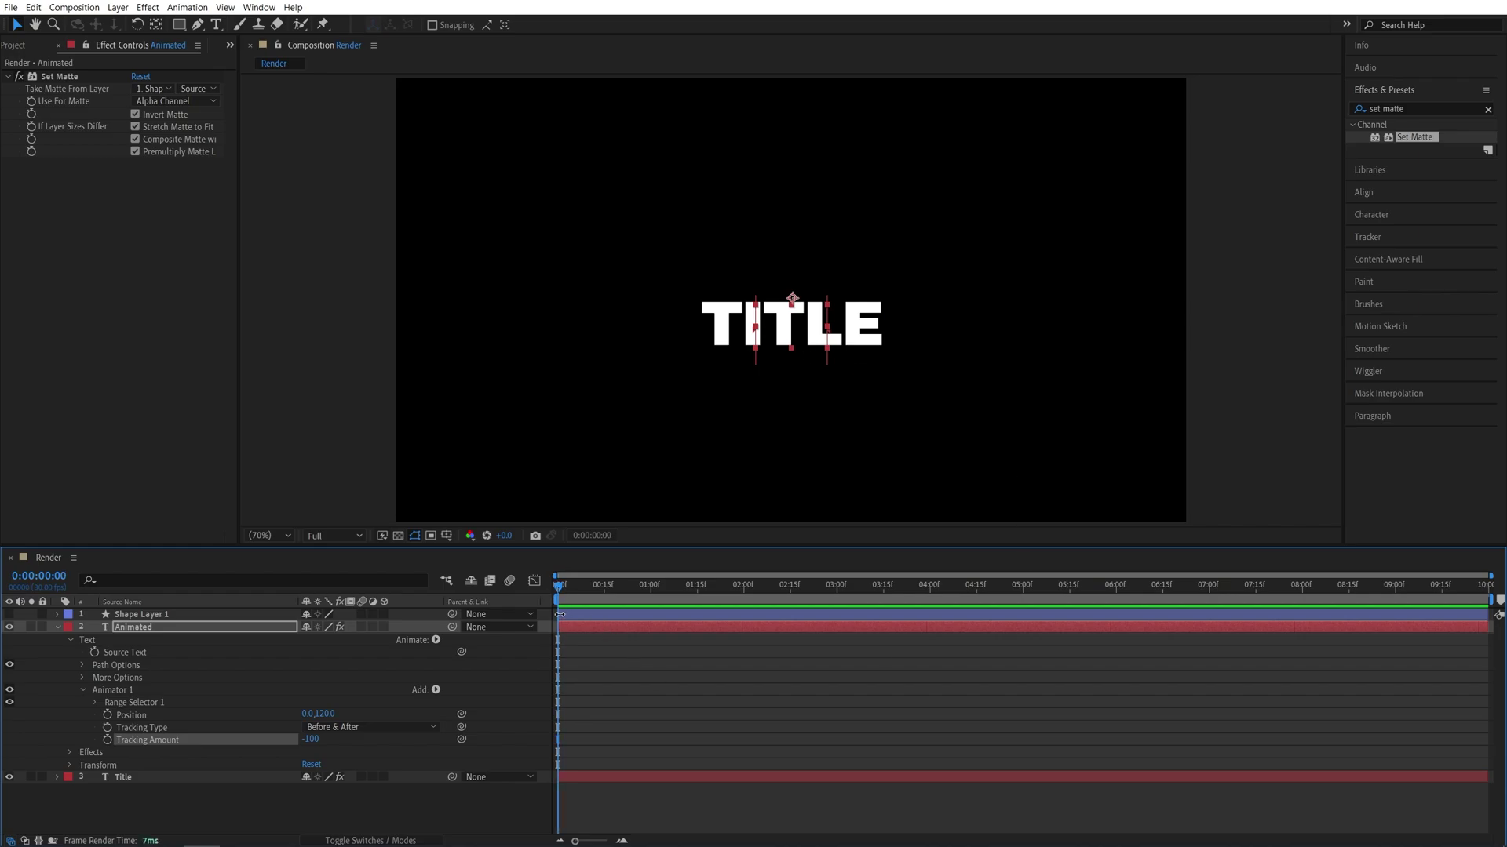
Step: Keyframe Range Selector Start at 0% at 0:00 and 100% at 2:00
left_click(96, 703)
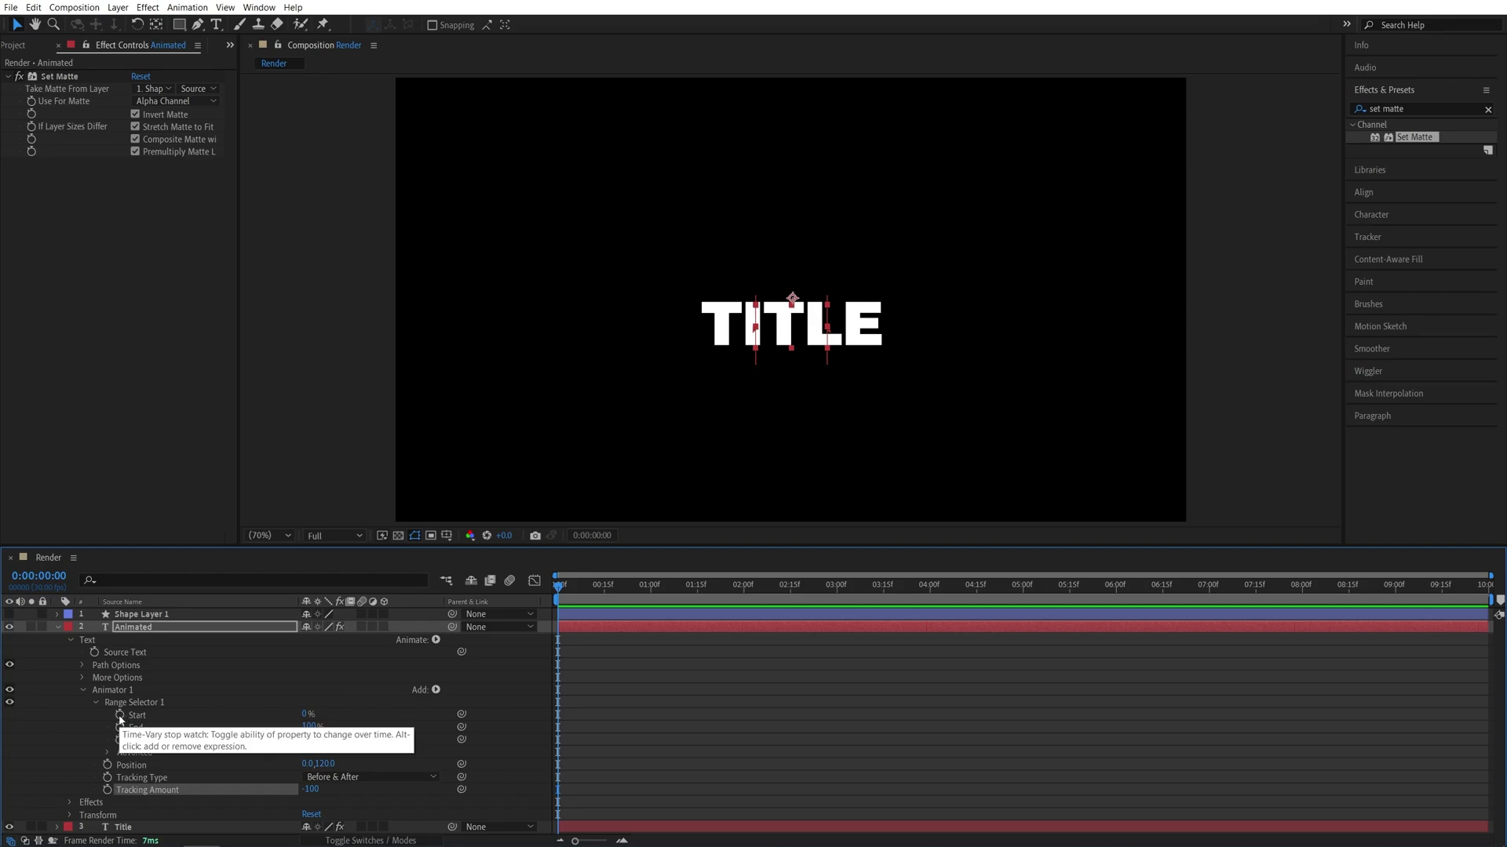
left_click(120, 716)
left_click_drag(558, 609, 741, 611)
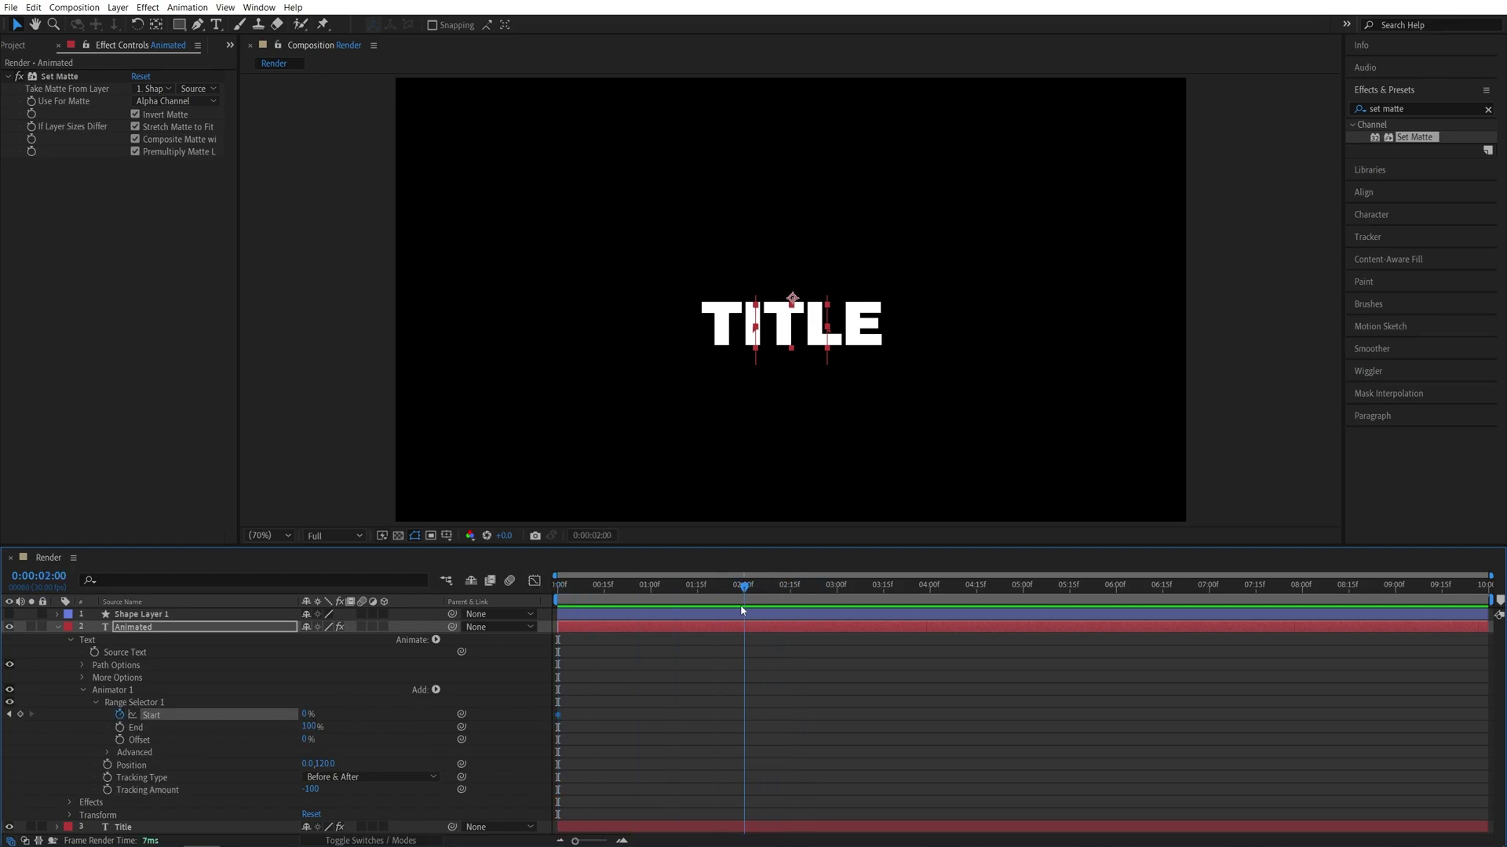
left_click_drag(308, 715, 614, 704)
Step: Apply Easy Ease to both Start keyframes, sharpen the speed graph, and preview the reveal
left_click_drag(912, 677, 513, 748)
right_click(560, 720)
mouse_move(637, 710)
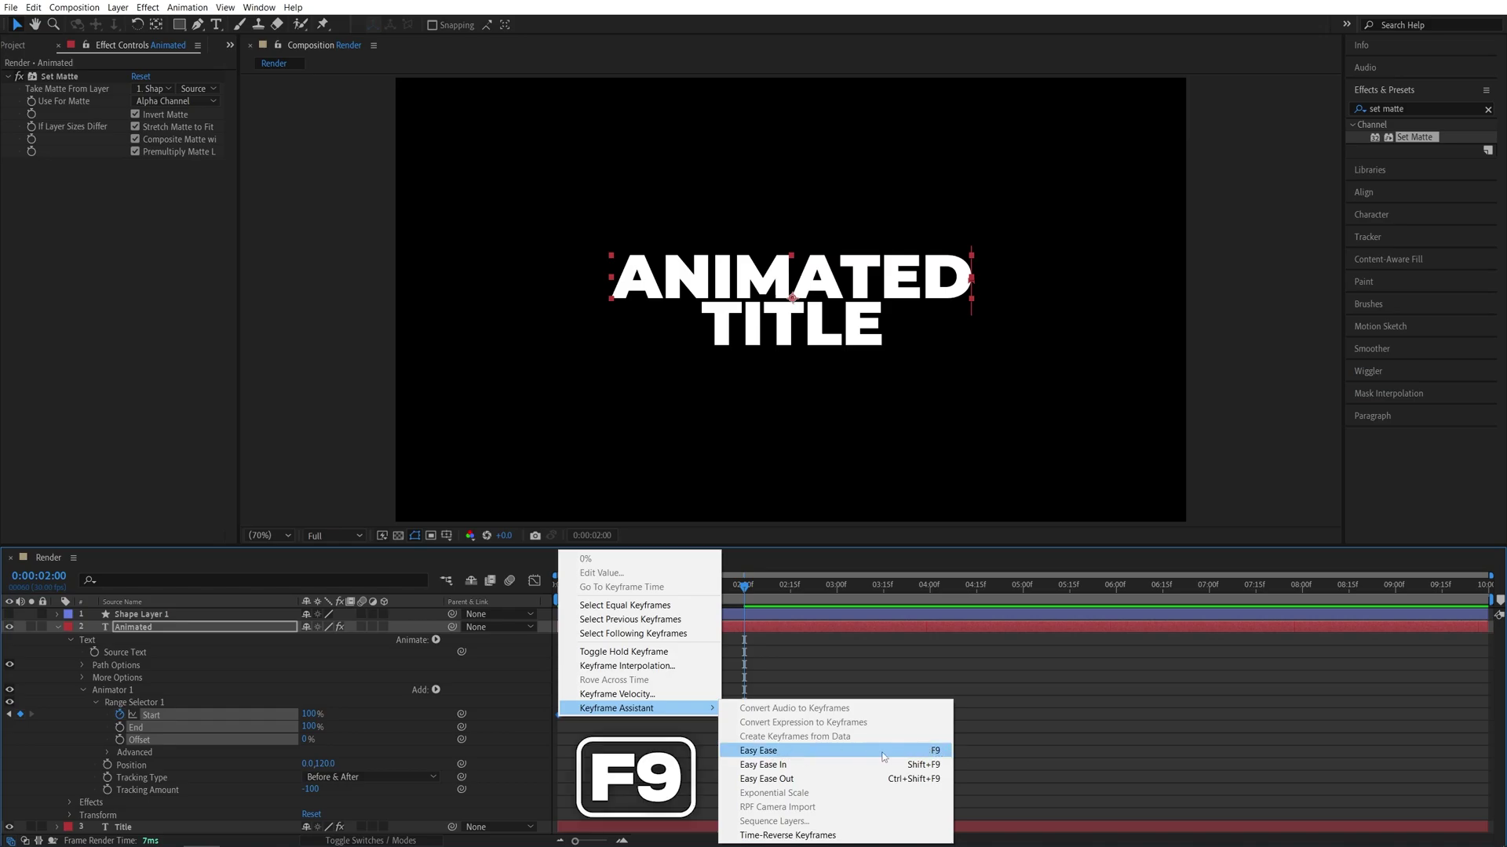
left_click(936, 754)
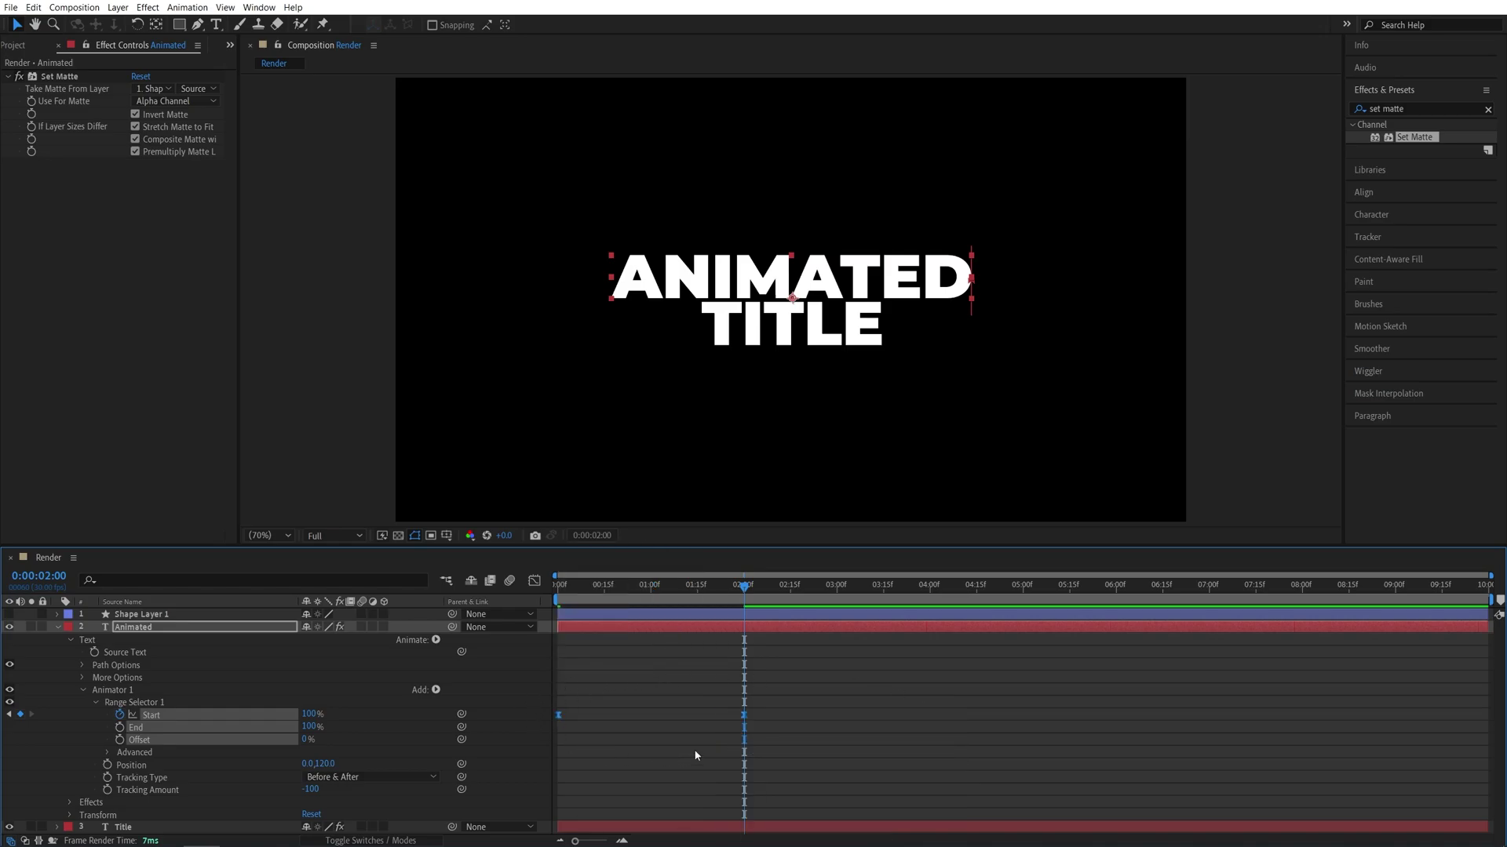
left_click(534, 581)
right_click(799, 664)
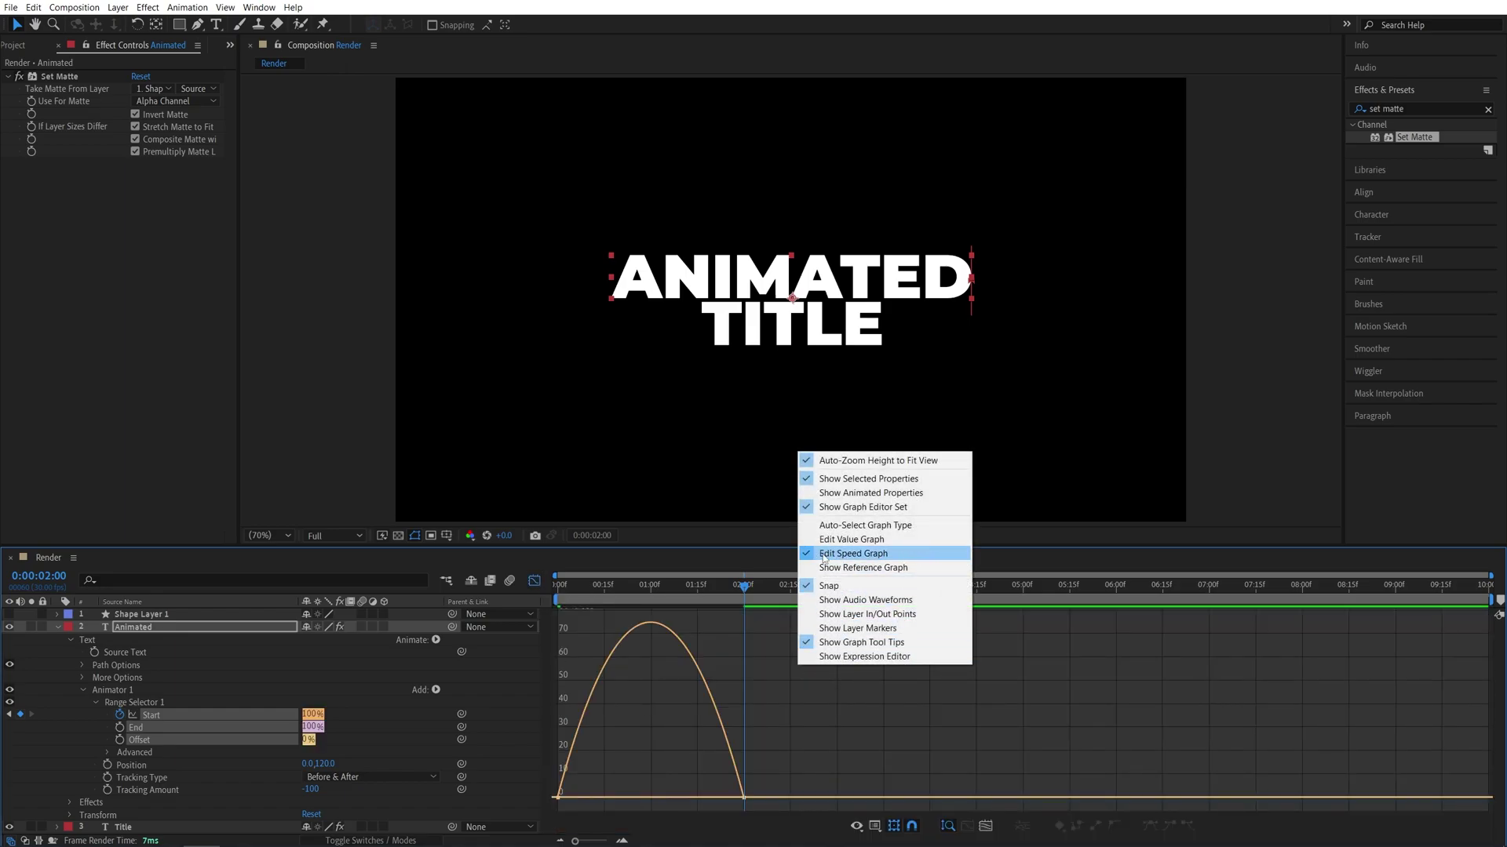
left_click(824, 554)
left_click_drag(593, 788, 651, 798)
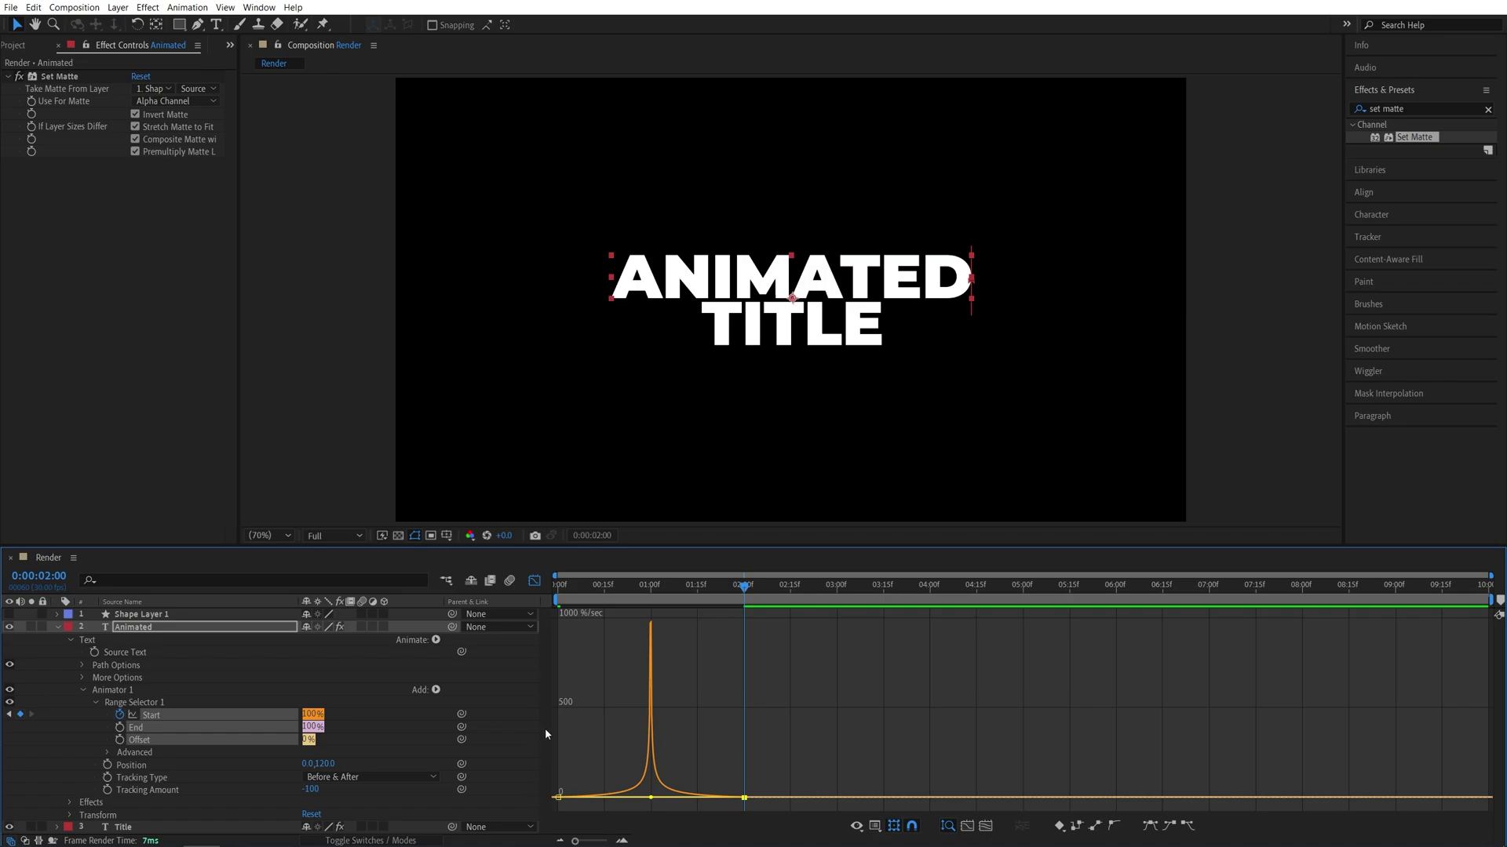
left_click(534, 581)
left_click_drag(743, 585, 549, 601)
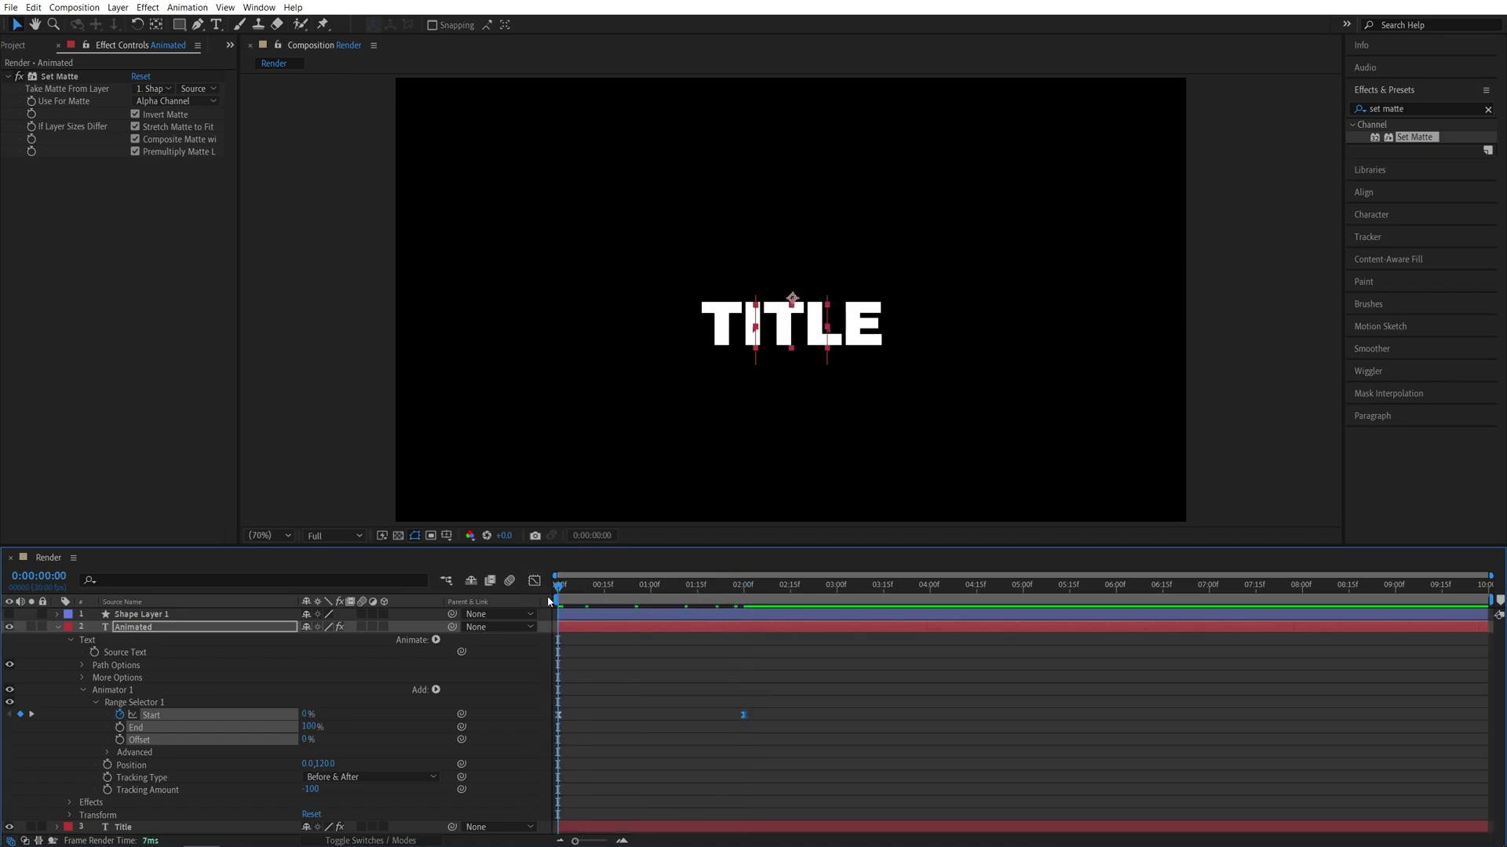
key("space")
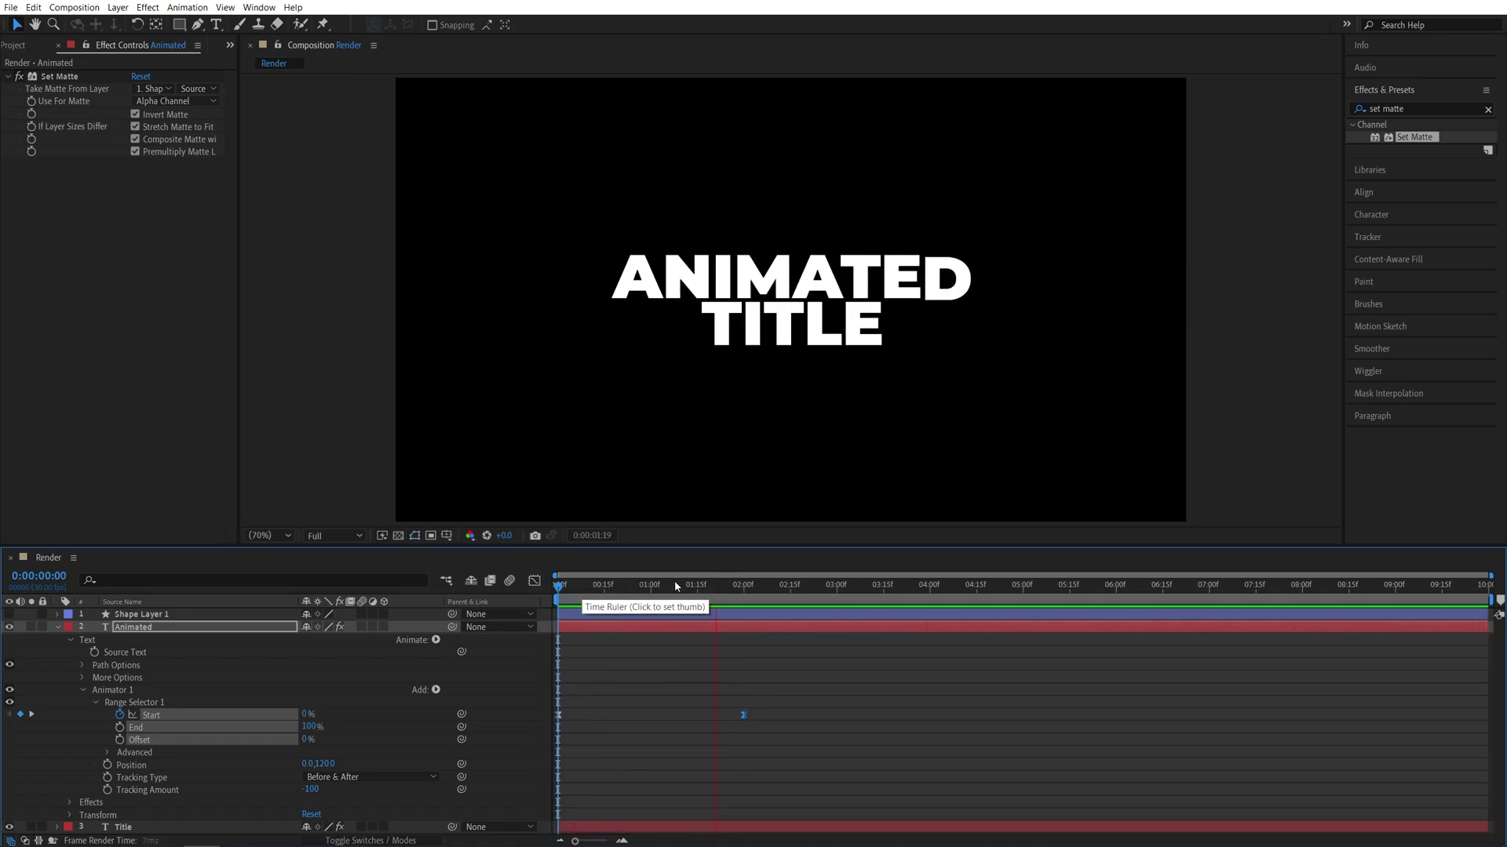
Step: Stop the preview, check the reveal, and copy Animator 1 from the Animated layer
left_click(648, 585)
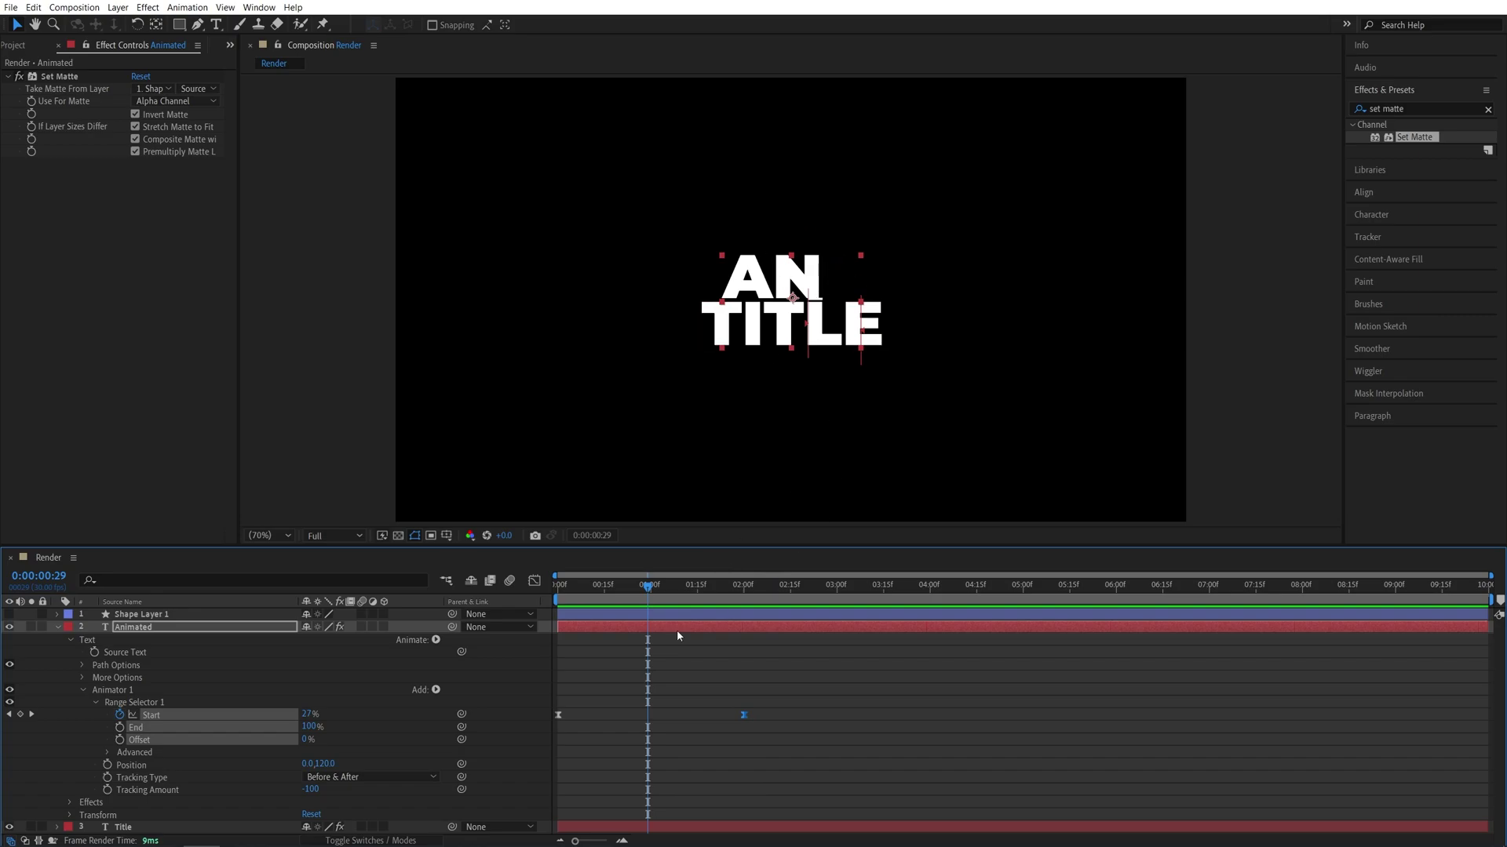
left_click_drag(648, 594, 678, 587)
left_click(111, 690)
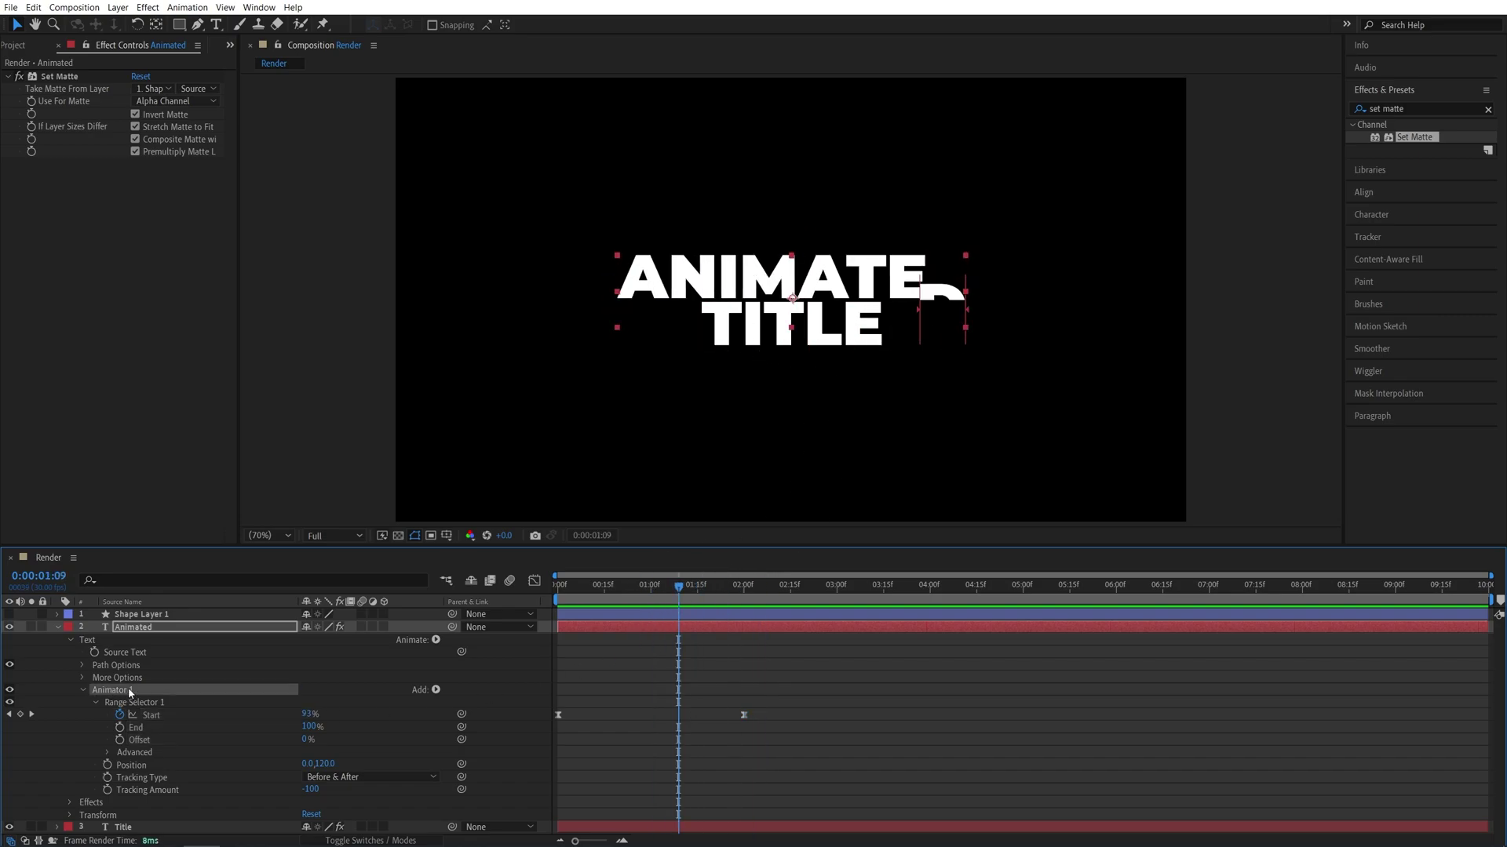
key("ctrl+c")
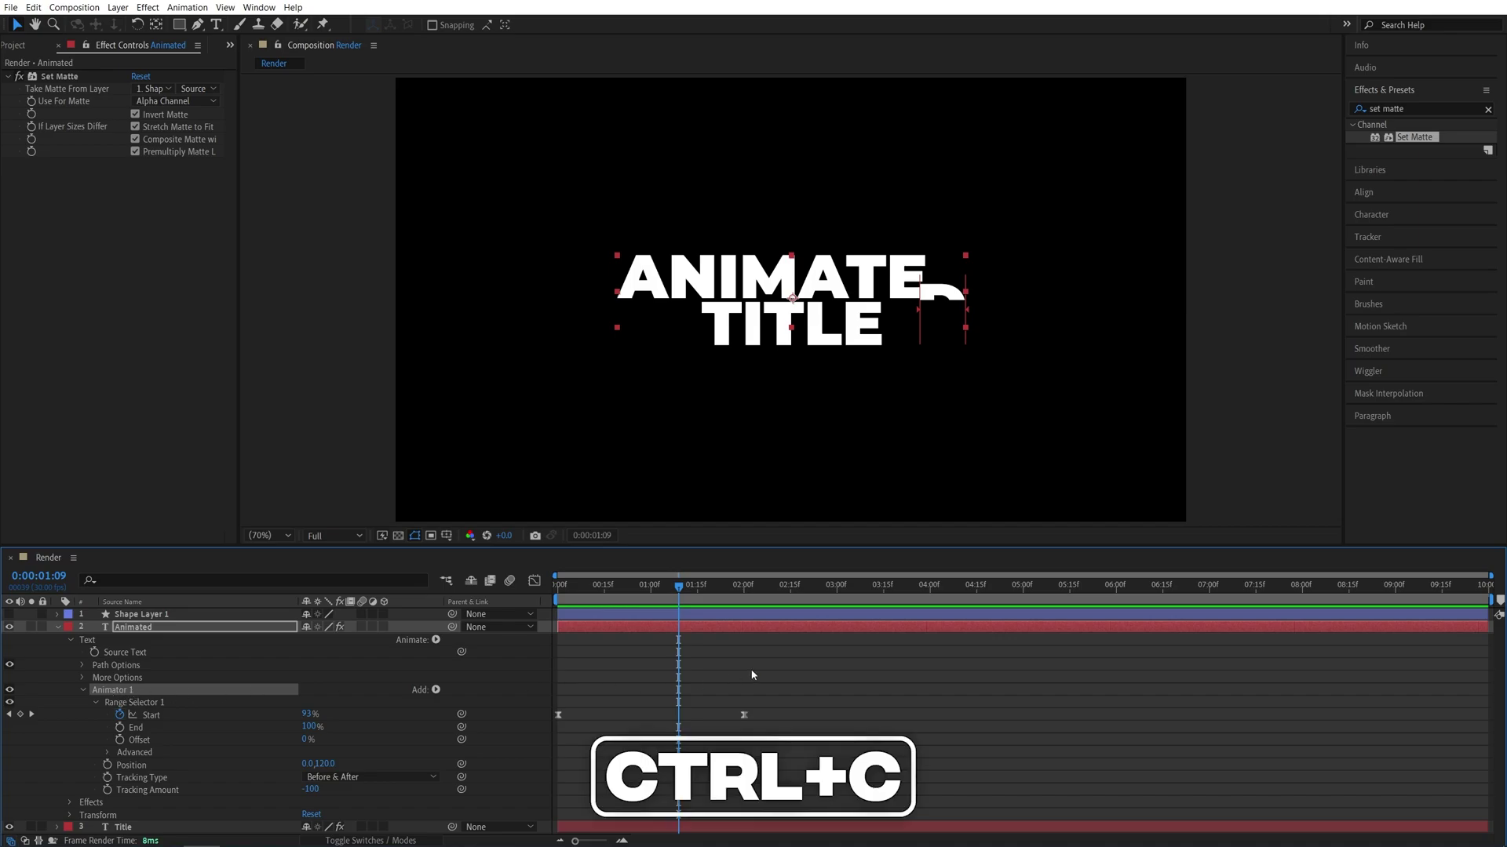
Step: Return to the timeline start and select the Title text layer
left_click_drag(679, 587, 554, 616)
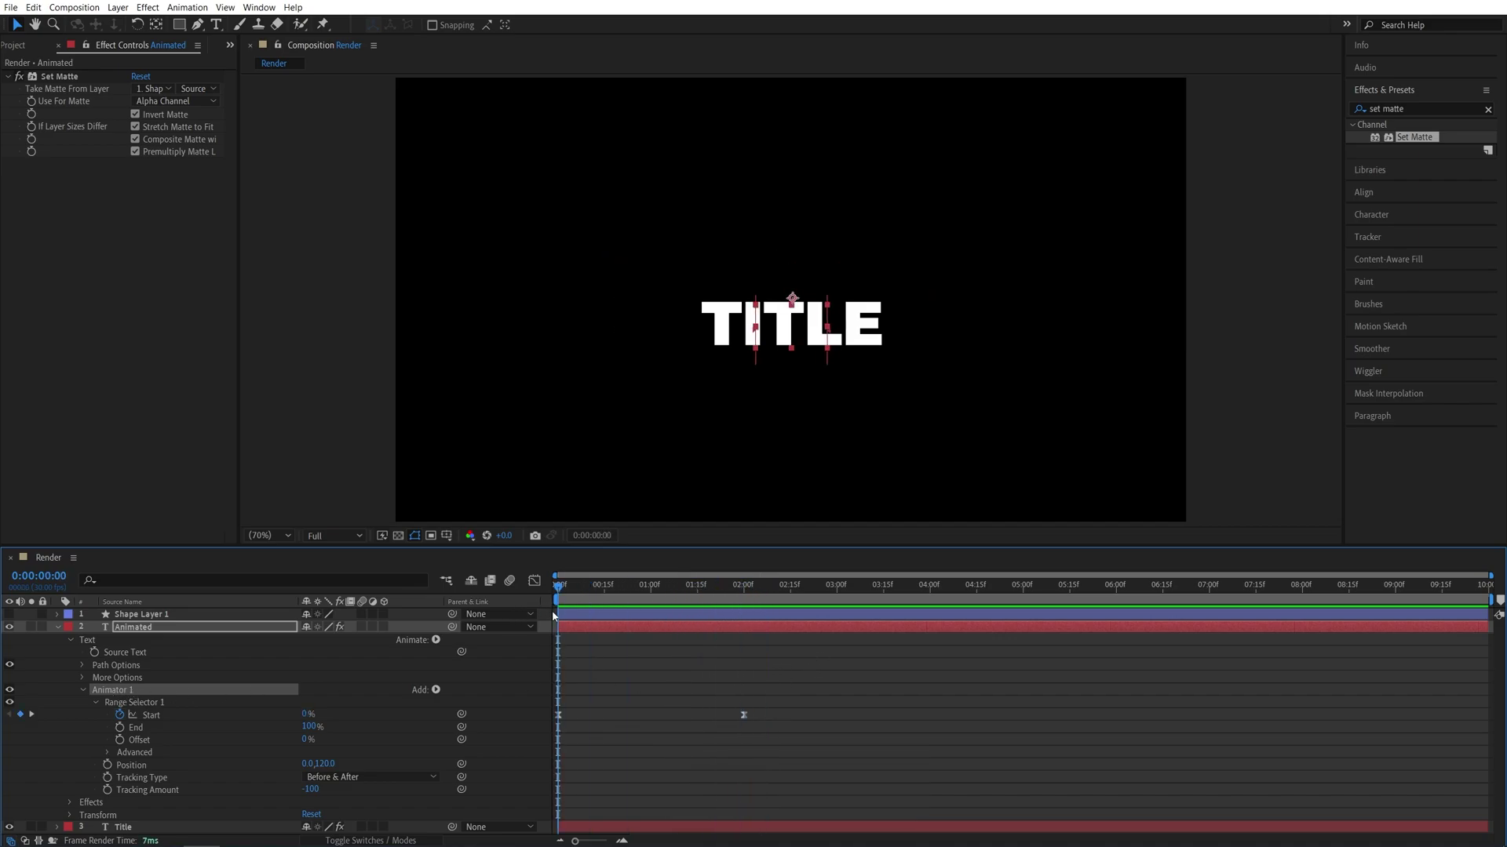
left_click(57, 628)
left_click(123, 640)
Step: Paste Animator 1 onto the Title layer and set its Position offset to 0,-120
key("ctrl+v")
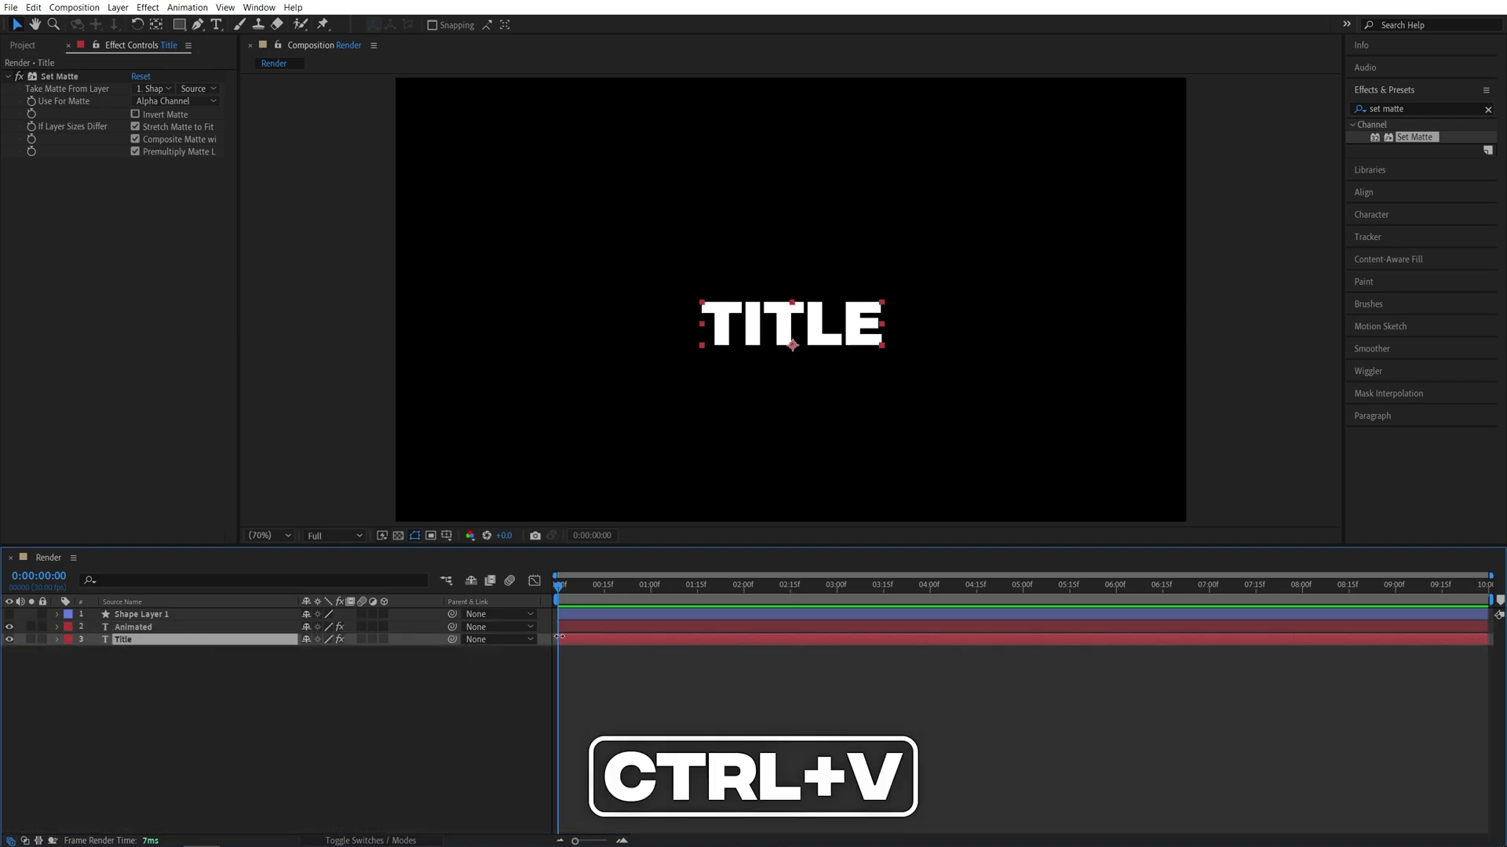
key("space")
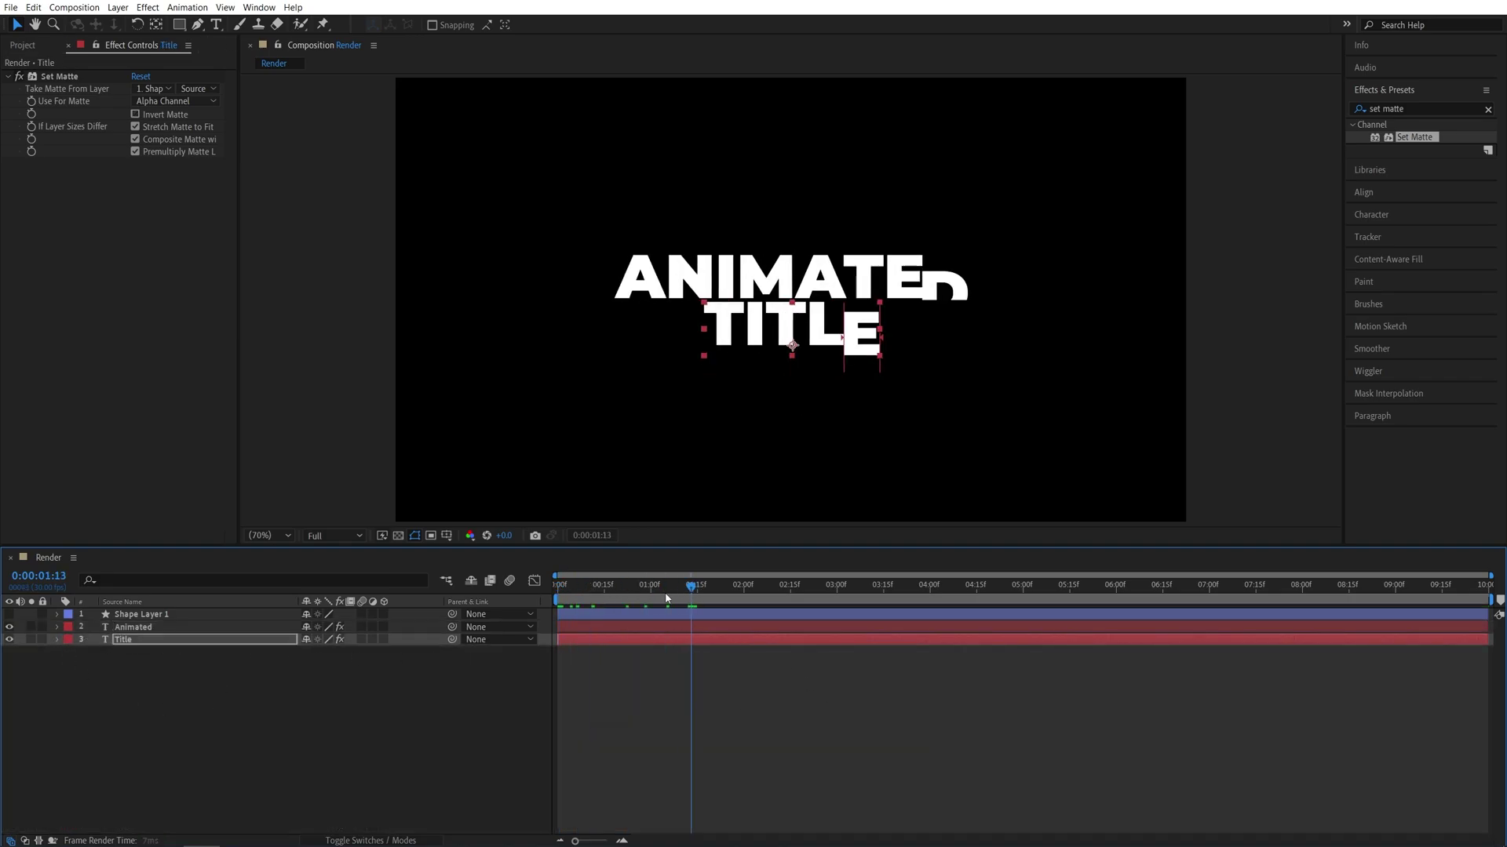
left_click(55, 638)
left_click(57, 640)
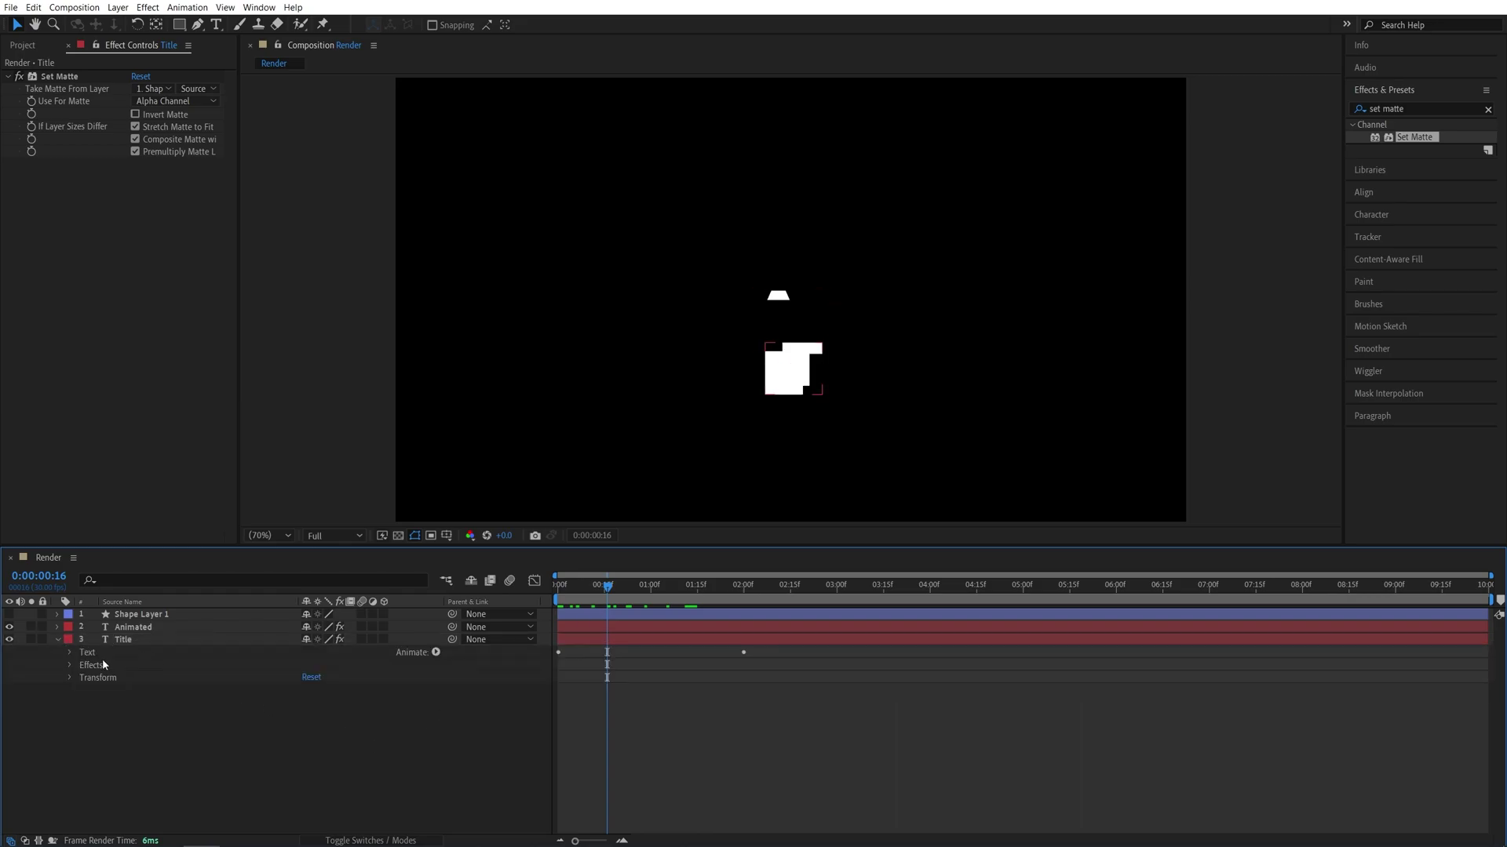
left_click(69, 653)
left_click(82, 703)
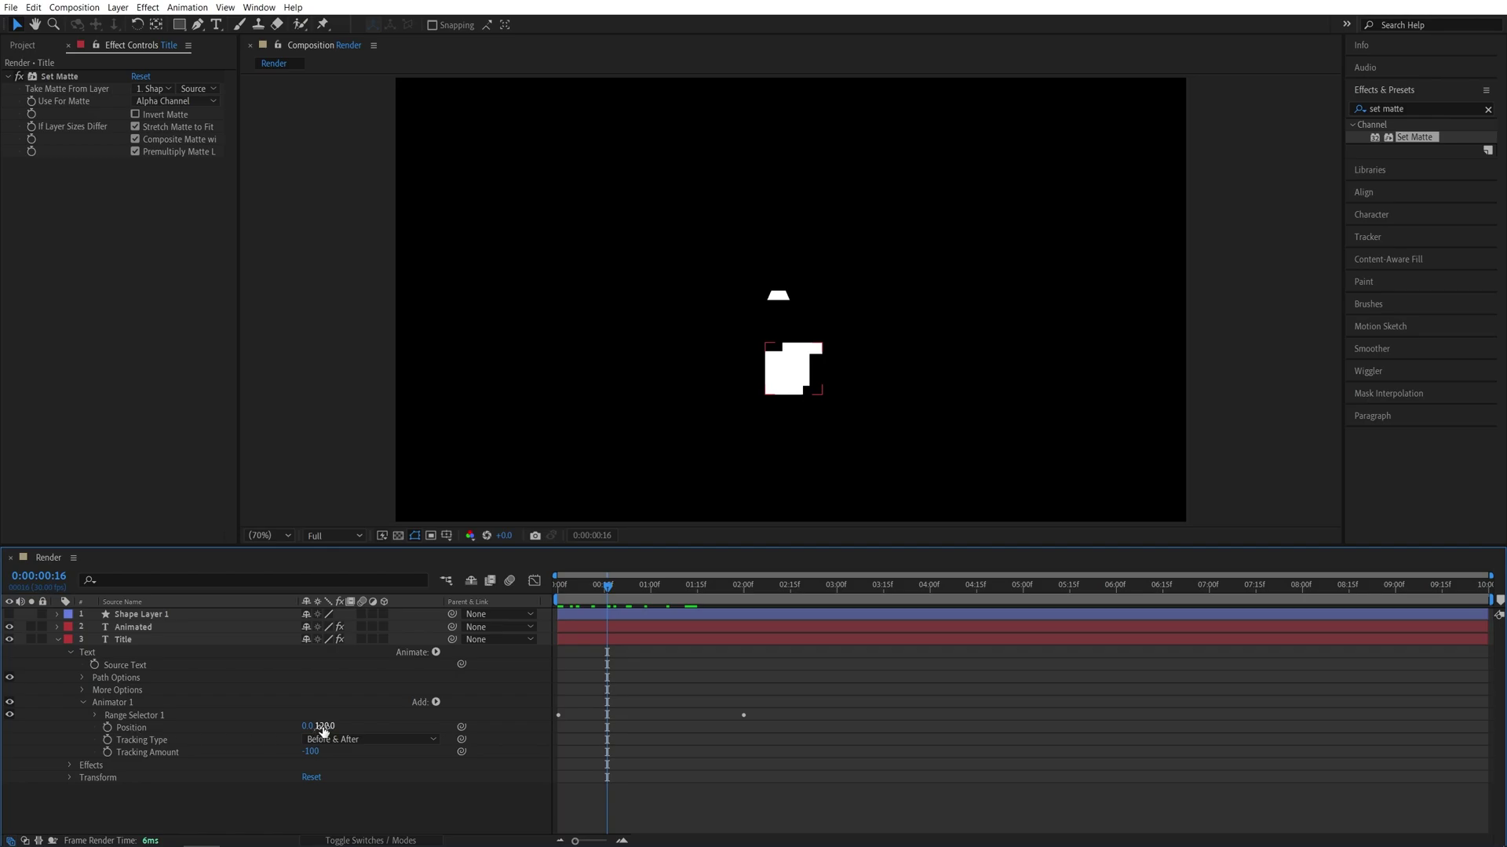
type("-")
key("Return")
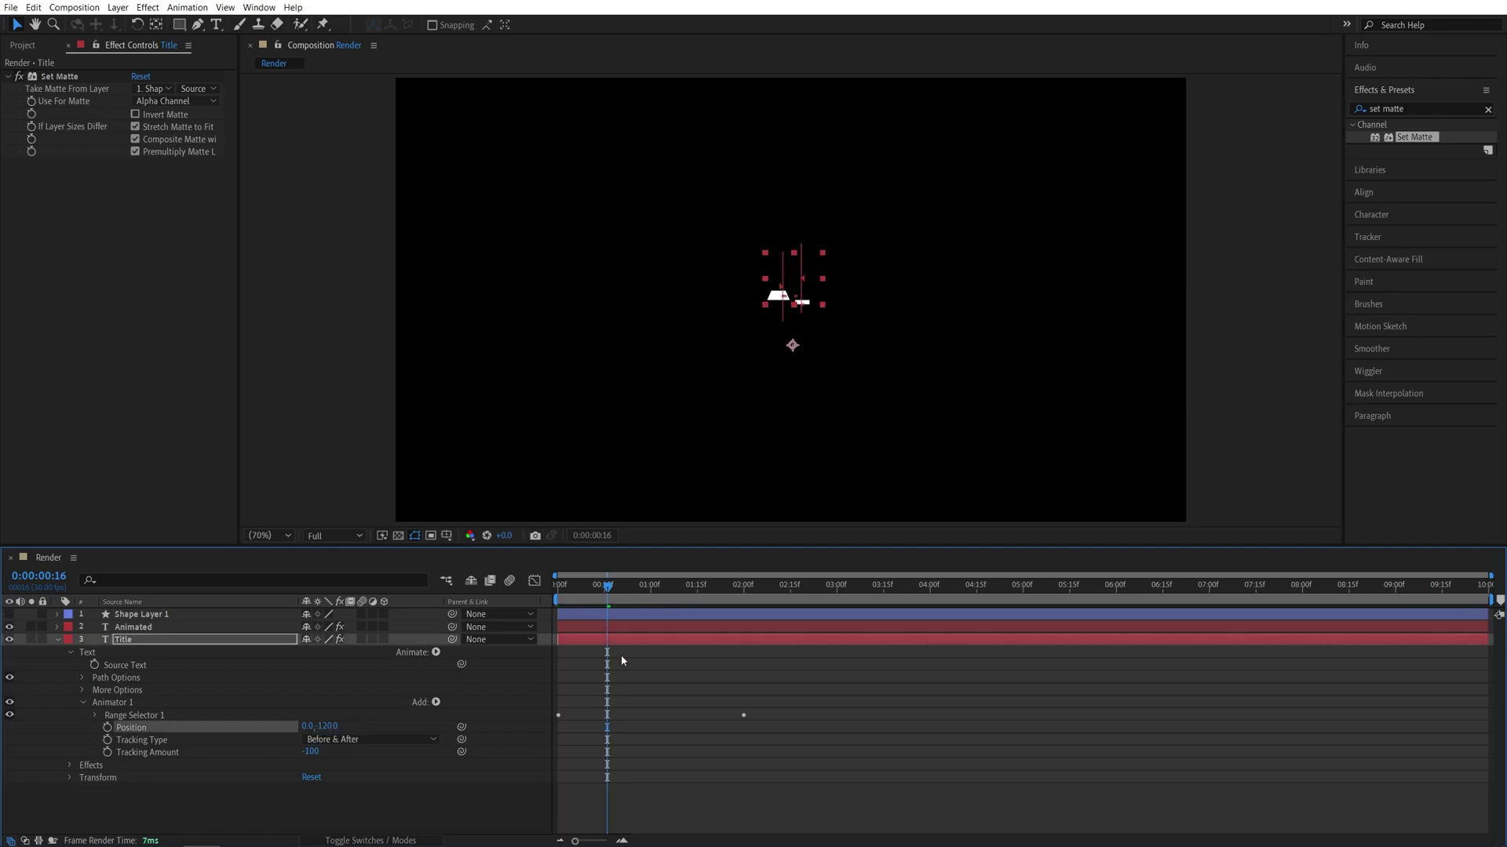
Step: Preview the reveal, then show only the keyframed properties of the Animated and Title layers
left_click_drag(609, 587, 559, 587)
key("space")
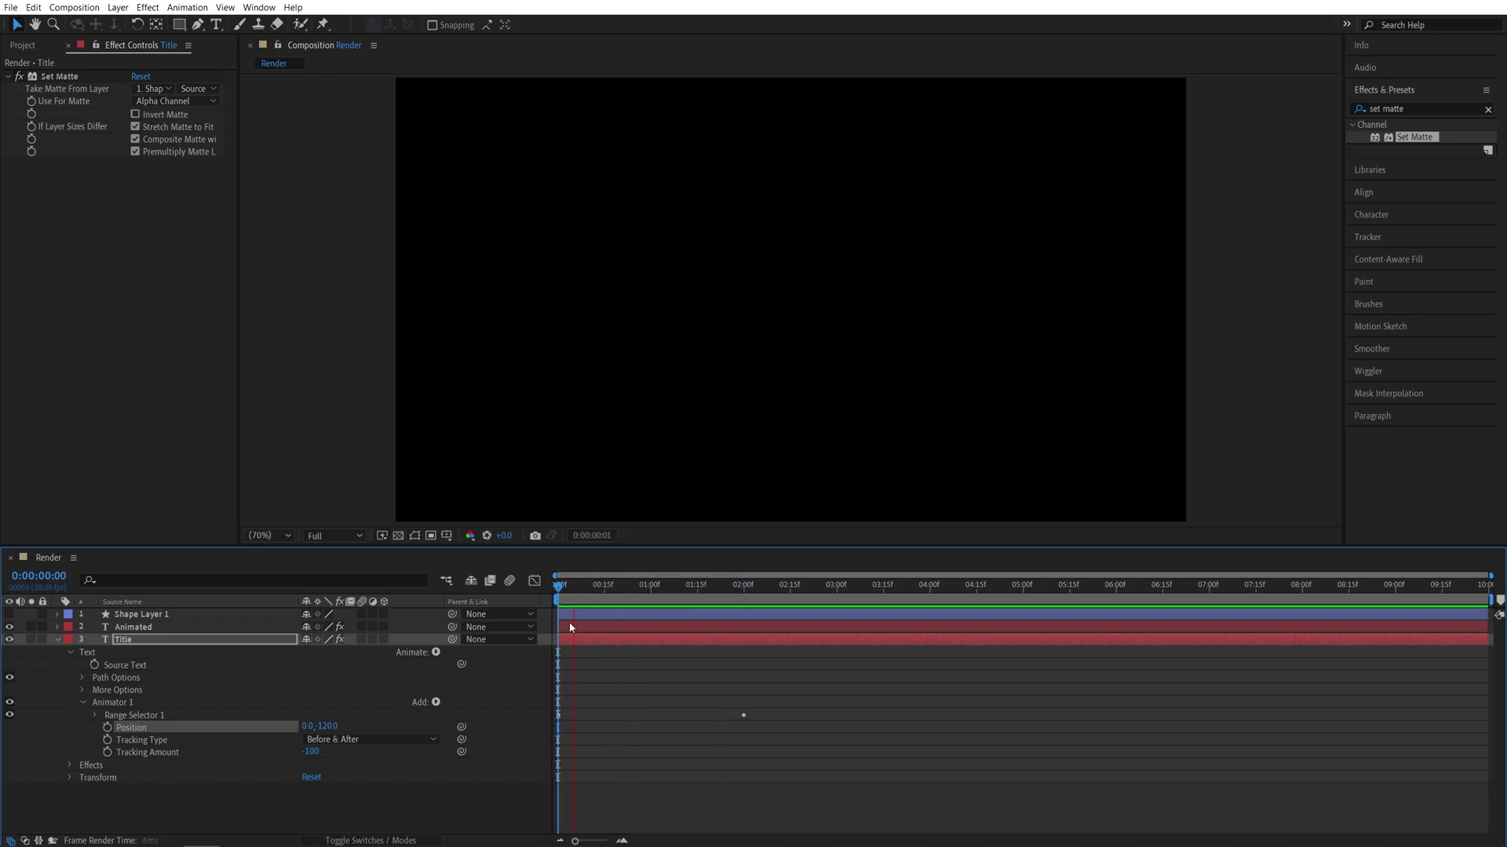
key("space")
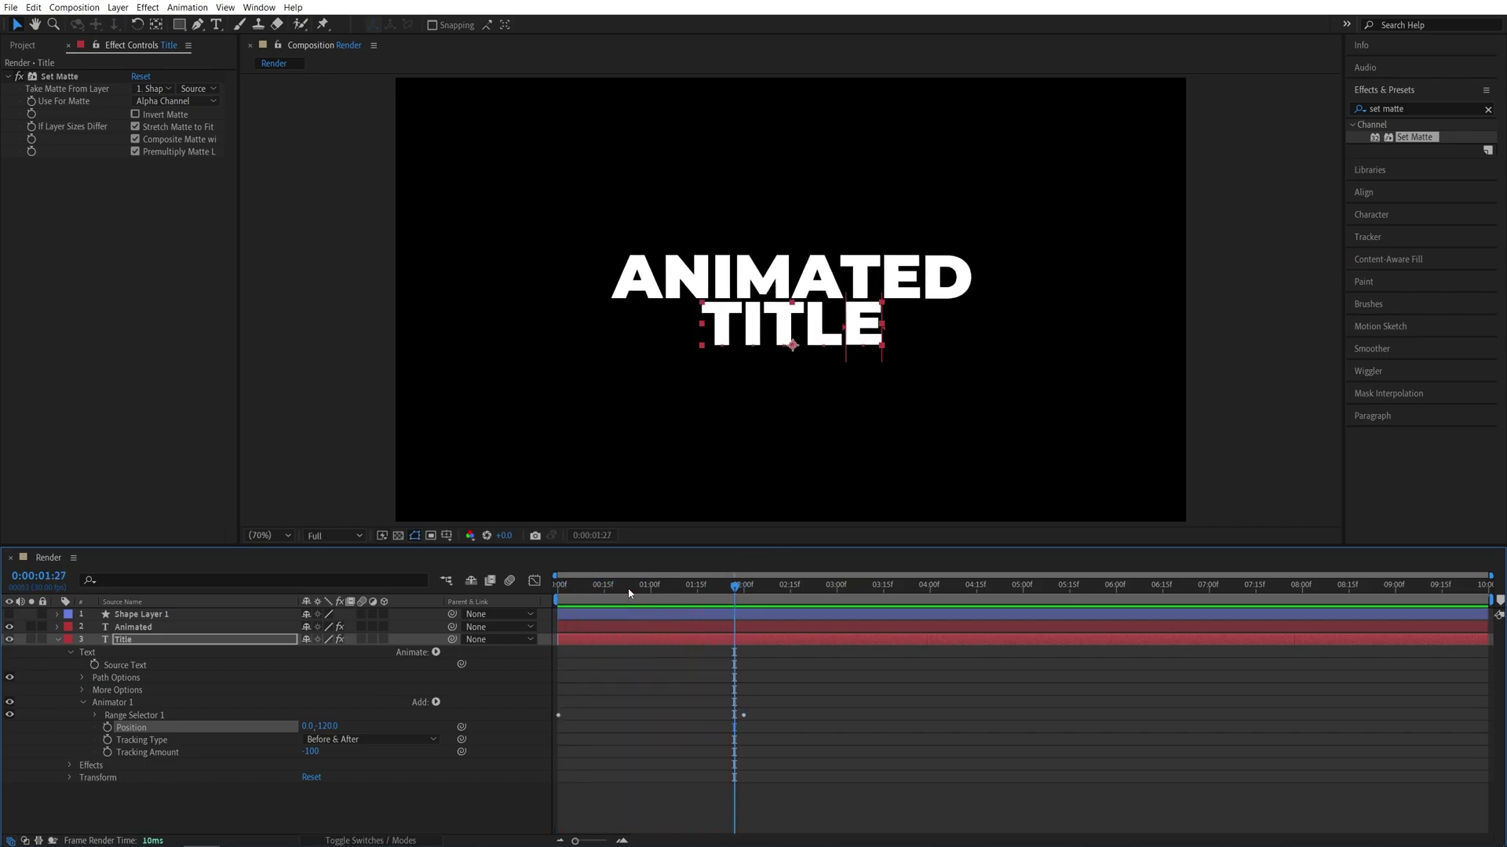
left_click(700, 587)
mouse_move(715, 587)
left_mouse_down()
mouse_move(742, 589)
mouse_move(645, 587)
mouse_move(644, 612)
mouse_move(670, 587)
mouse_move(700, 587)
left_mouse_up()
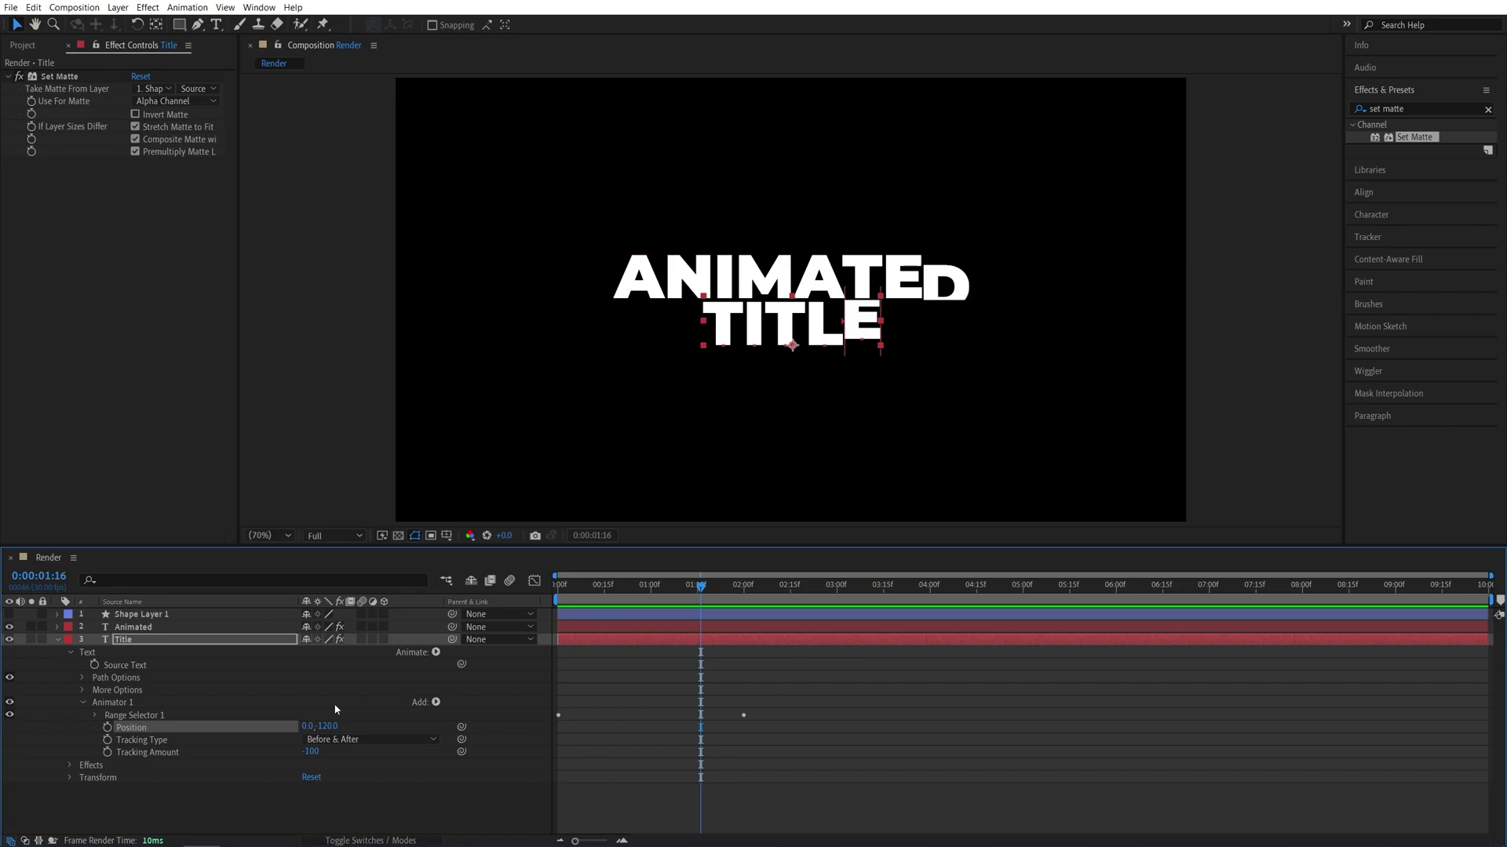
left_click_drag(369, 807, 130, 628)
key("u")
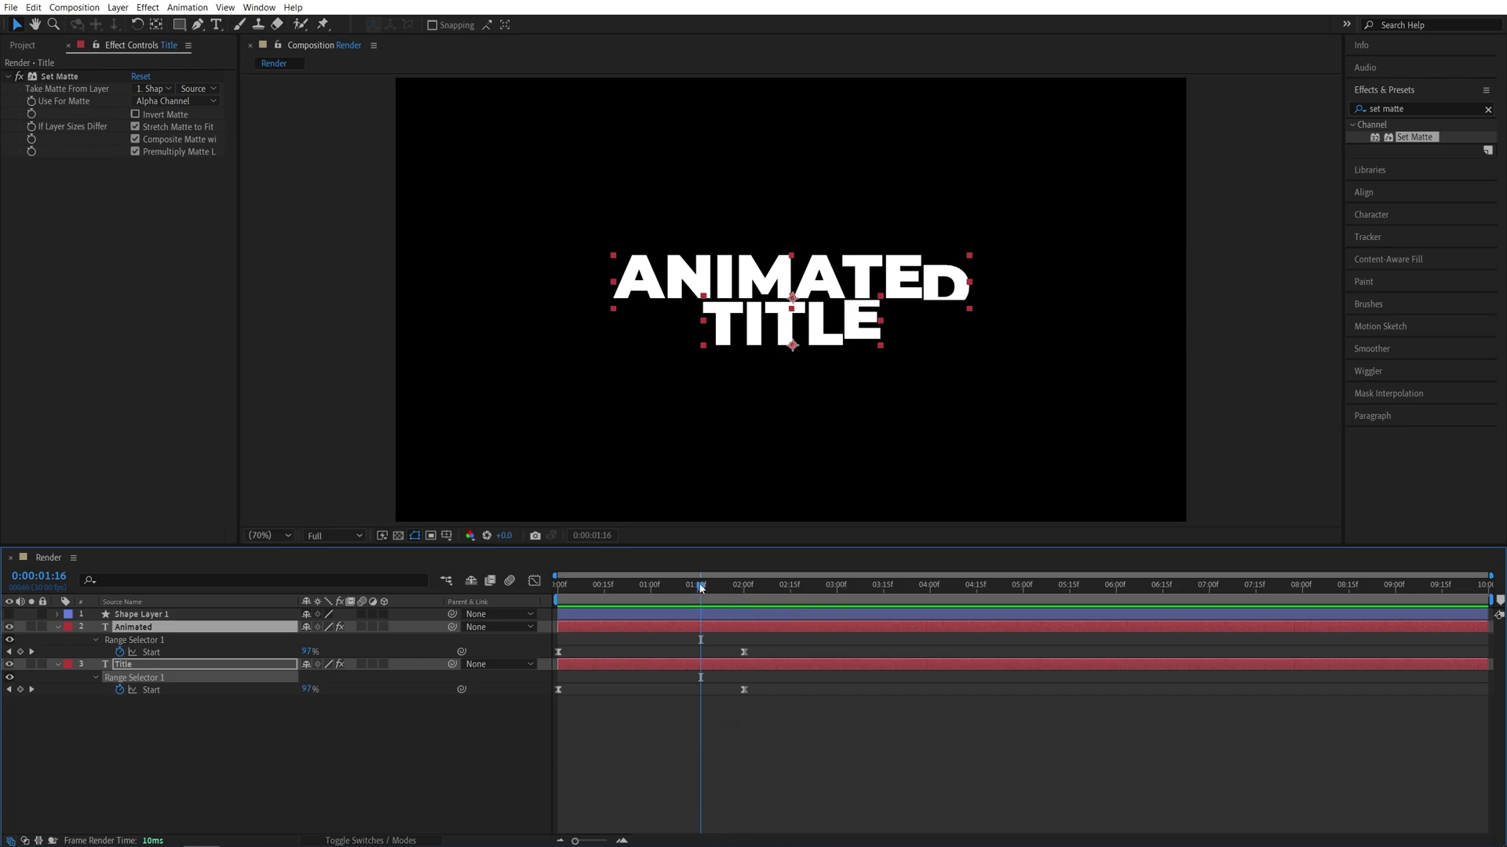
Step: Shift Title's two Range Selector Start keyframes about 15 frames later and preview the staggered reveal
left_click(605, 597)
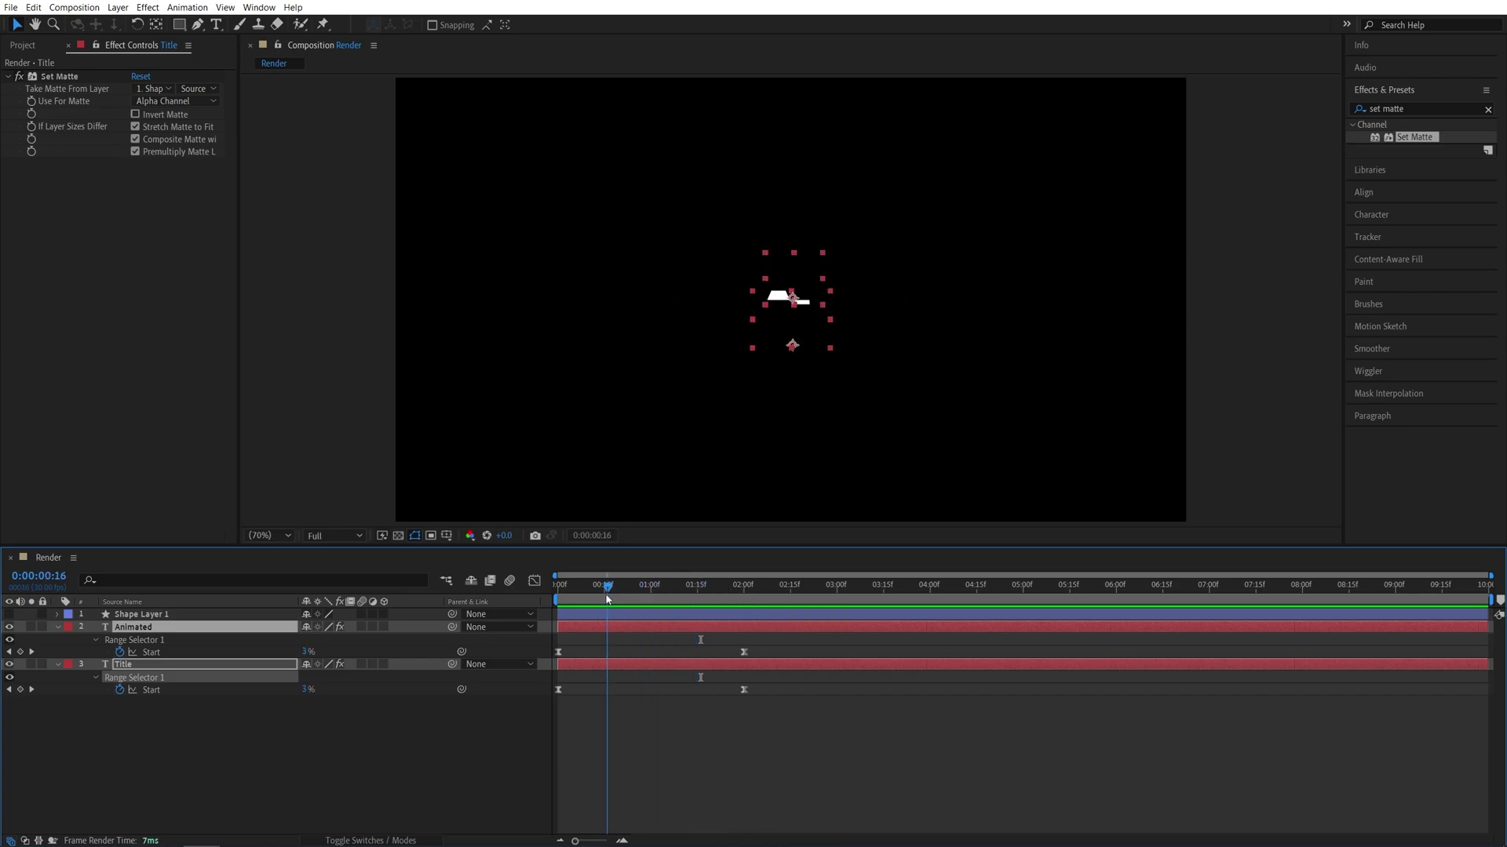
left_click(472, 762)
left_click_drag(906, 745, 605, 695)
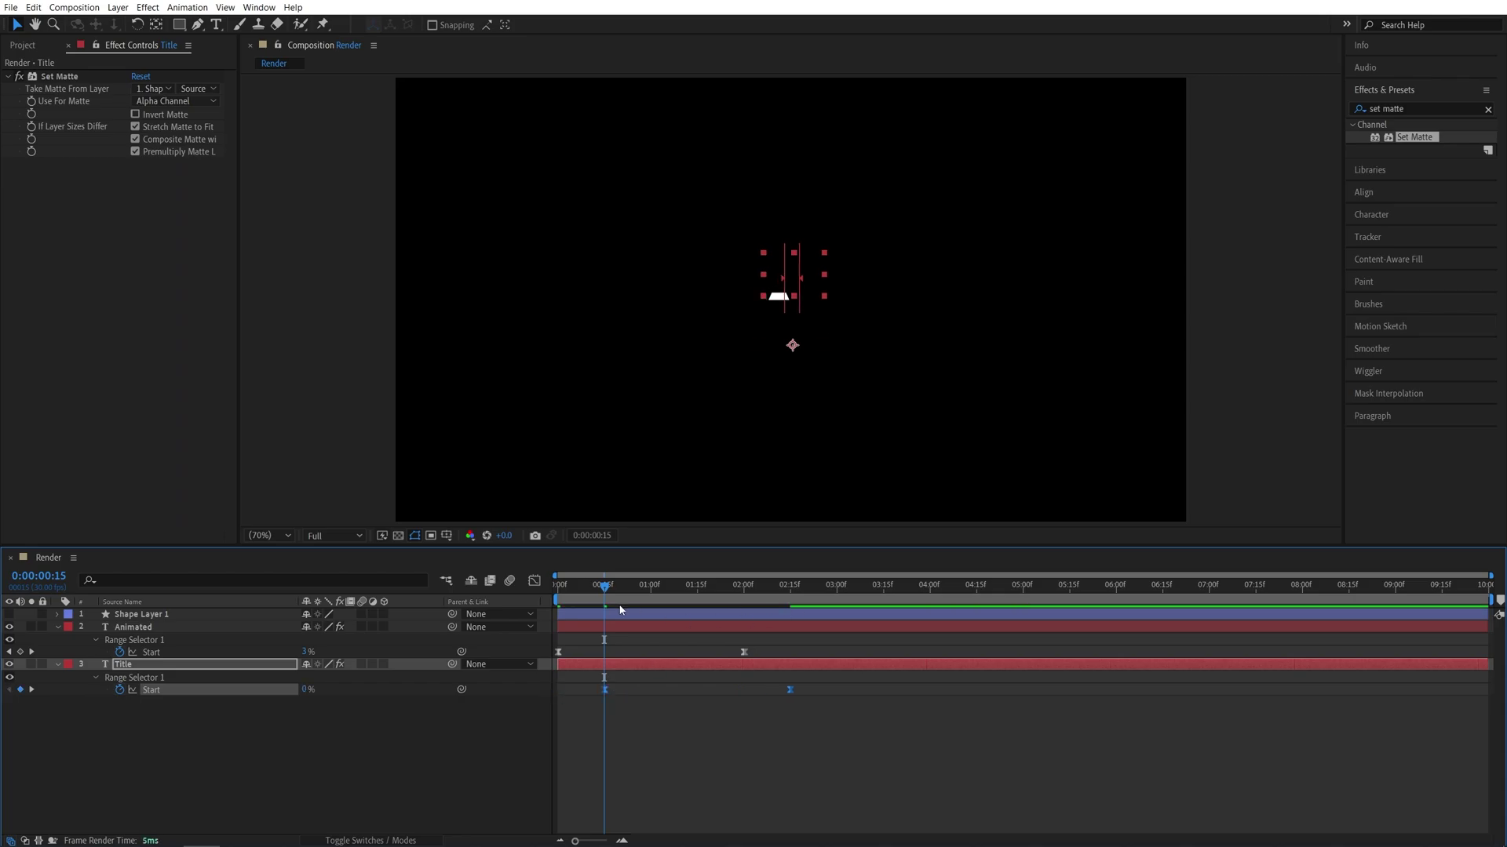
key("Home")
key("space")
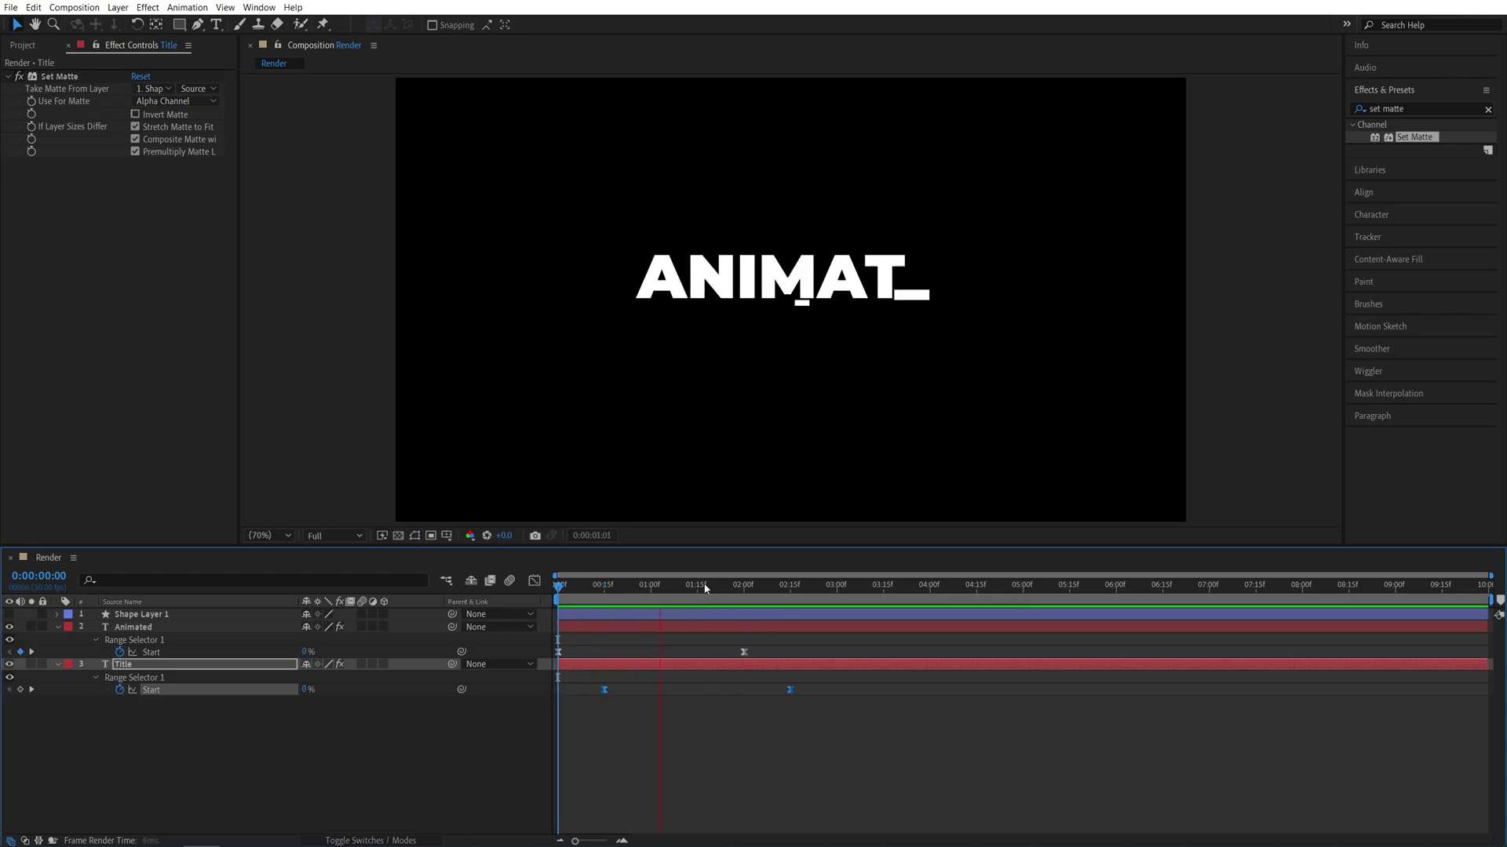
key("space")
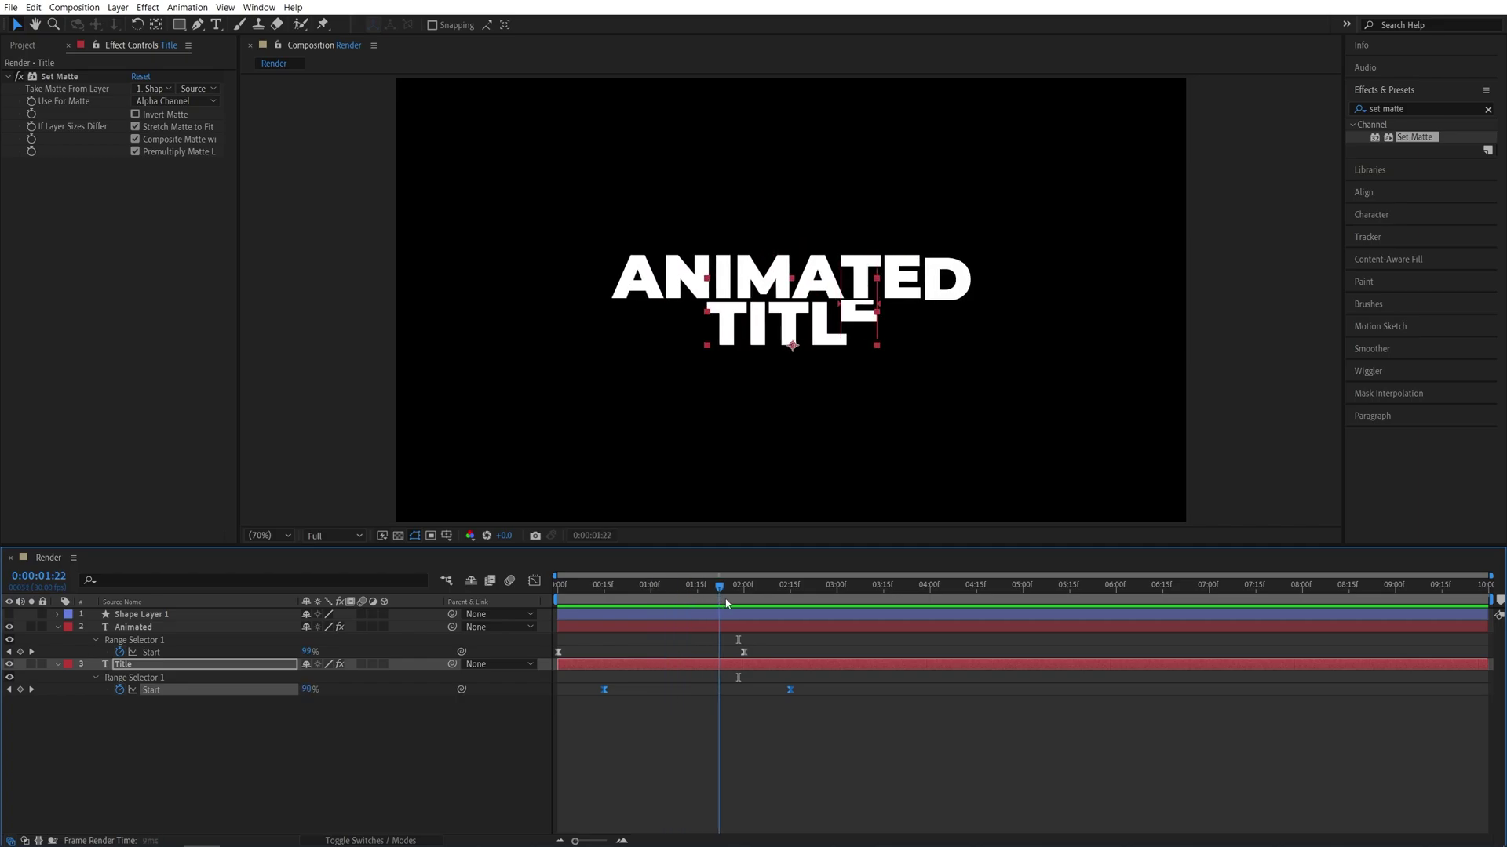
left_click_drag(746, 591, 768, 590)
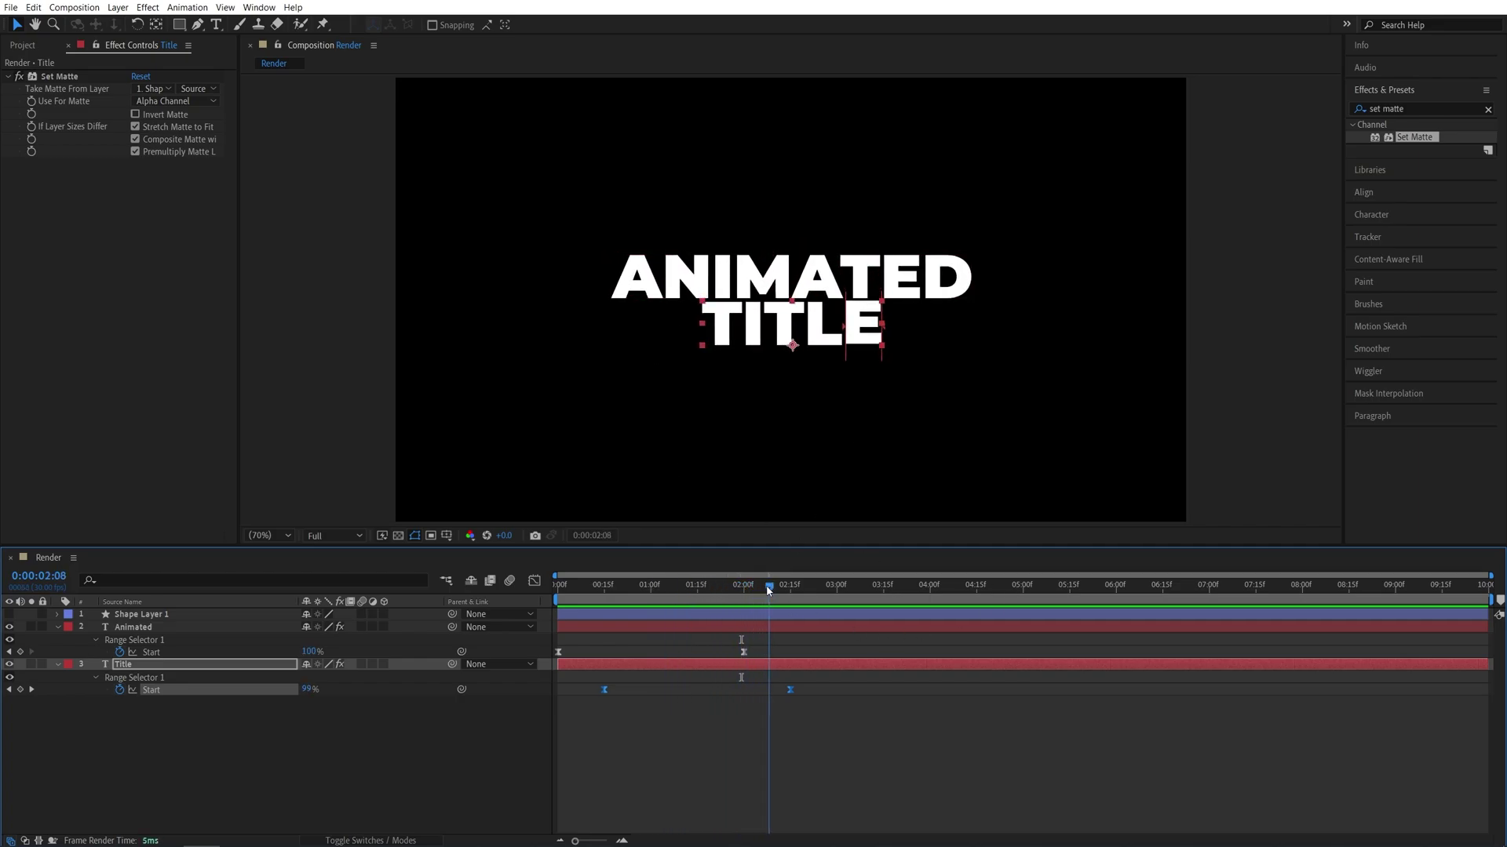
left_click(685, 585)
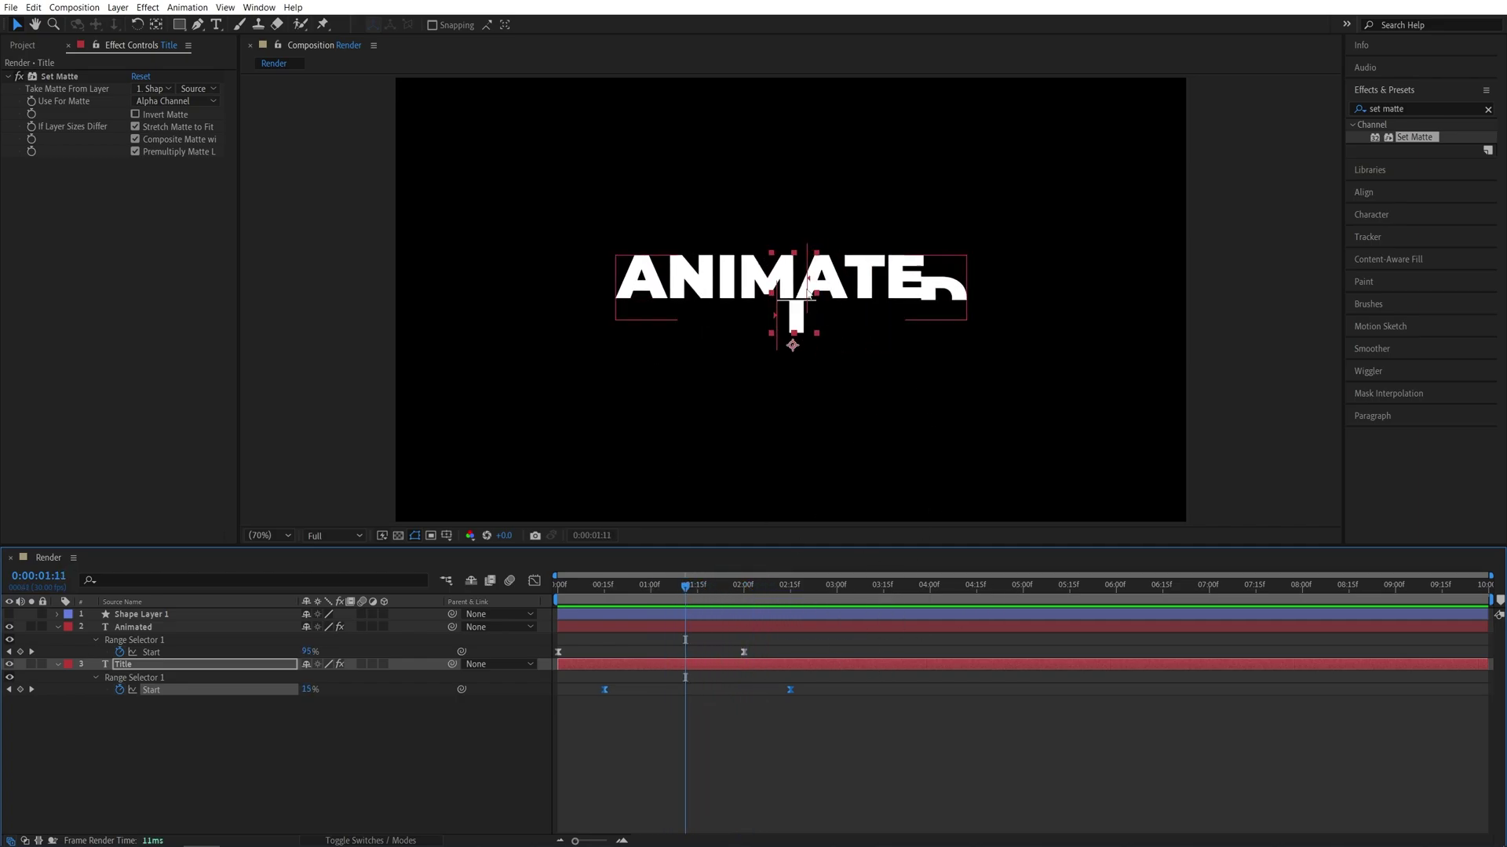
left_click(118, 7)
Step: Add a Null 1 layer and parent Shape Layer 1, Animated and Title to it
mouse_move(137, 22)
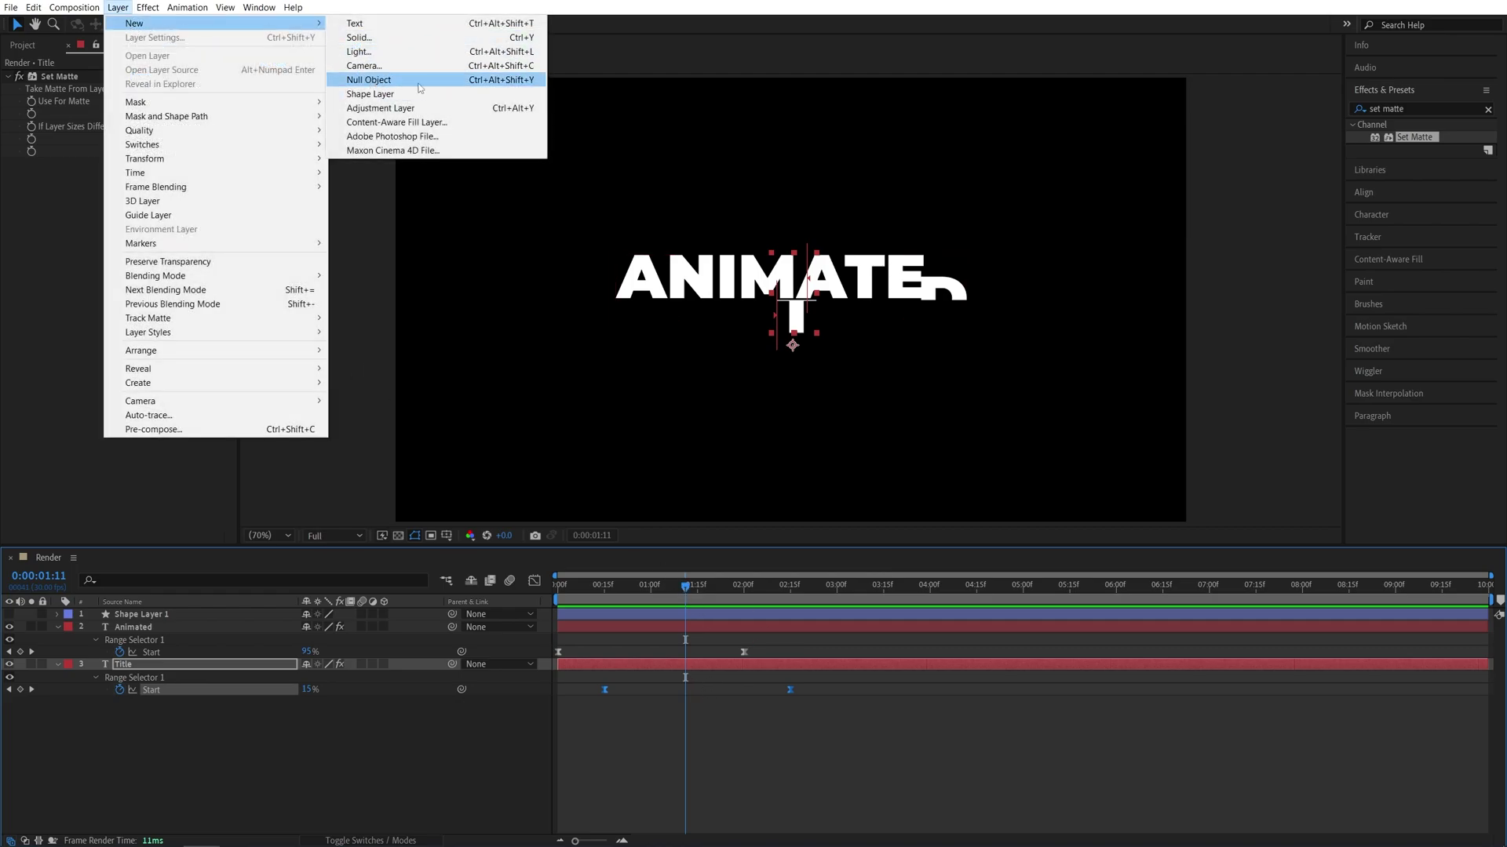
left_click(369, 79)
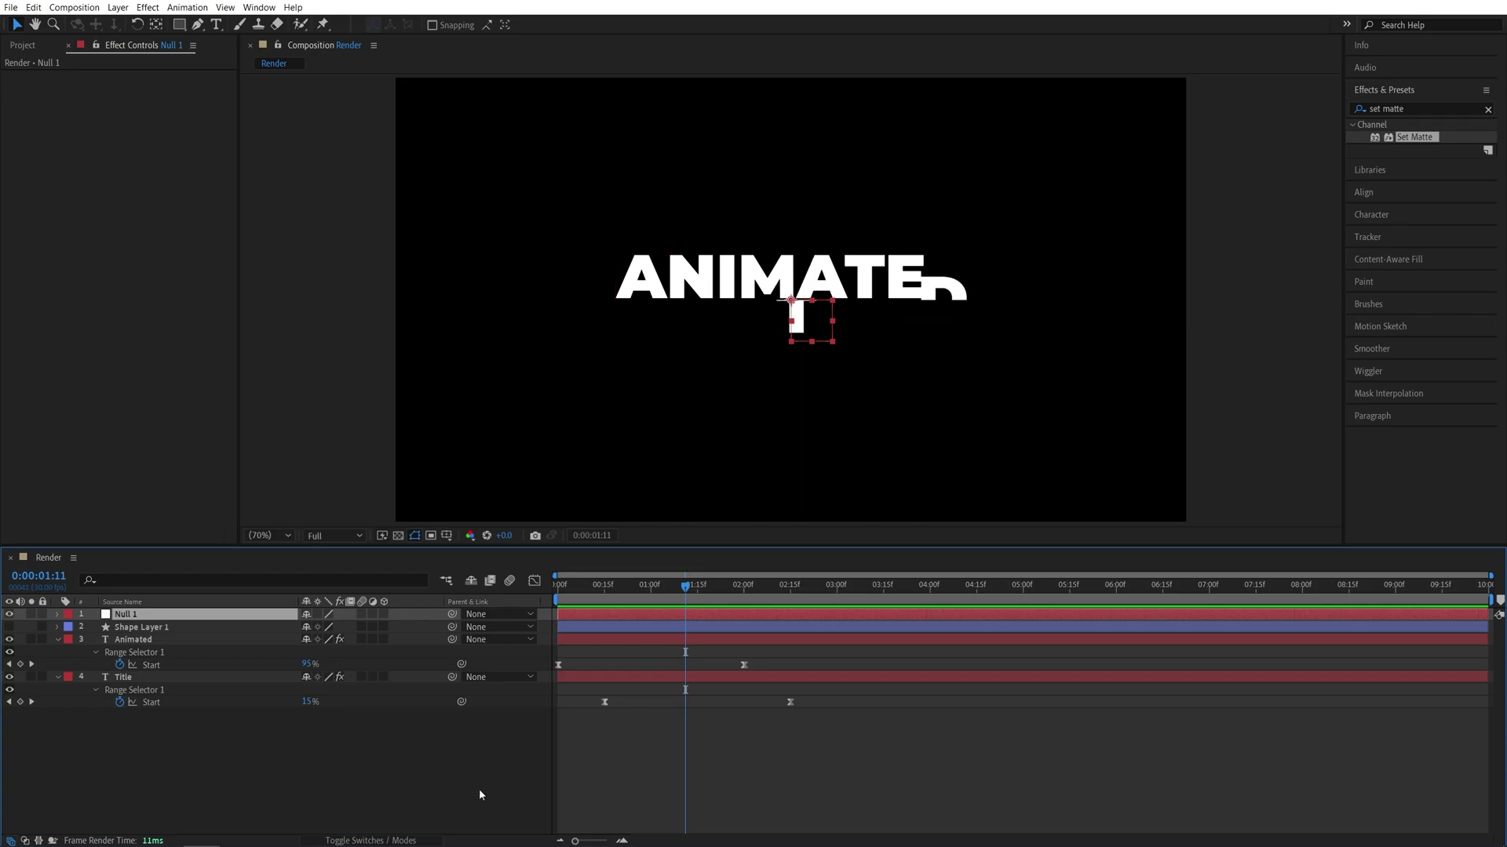
left_click_drag(384, 781, 124, 628)
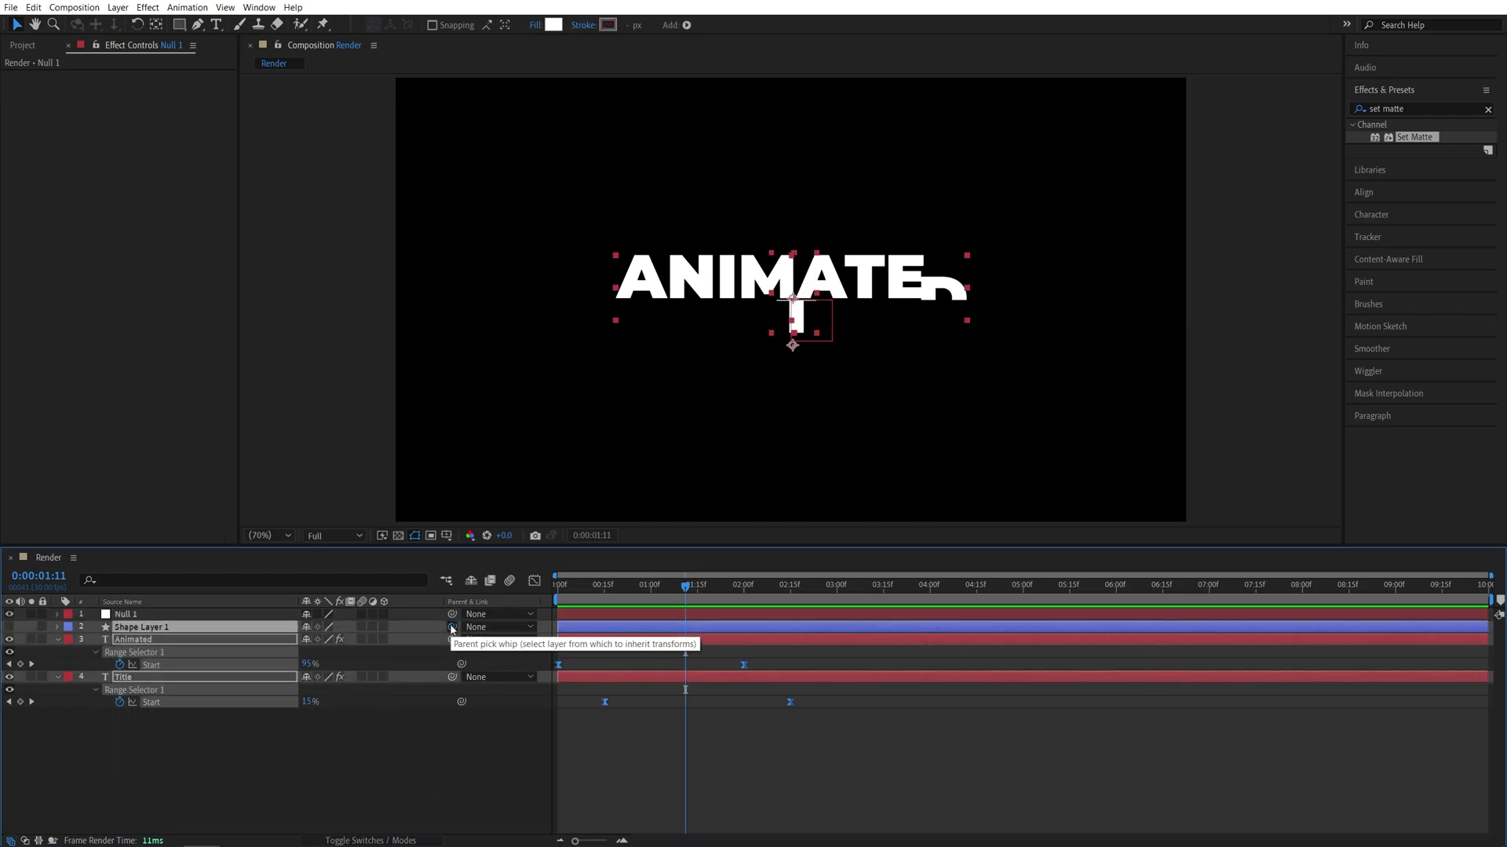
left_click_drag(452, 629, 144, 622)
Step: Keyframe Null 1's Scale from 100% at 1:15 to 90% at 3:15 with Easy Ease
left_click(125, 615)
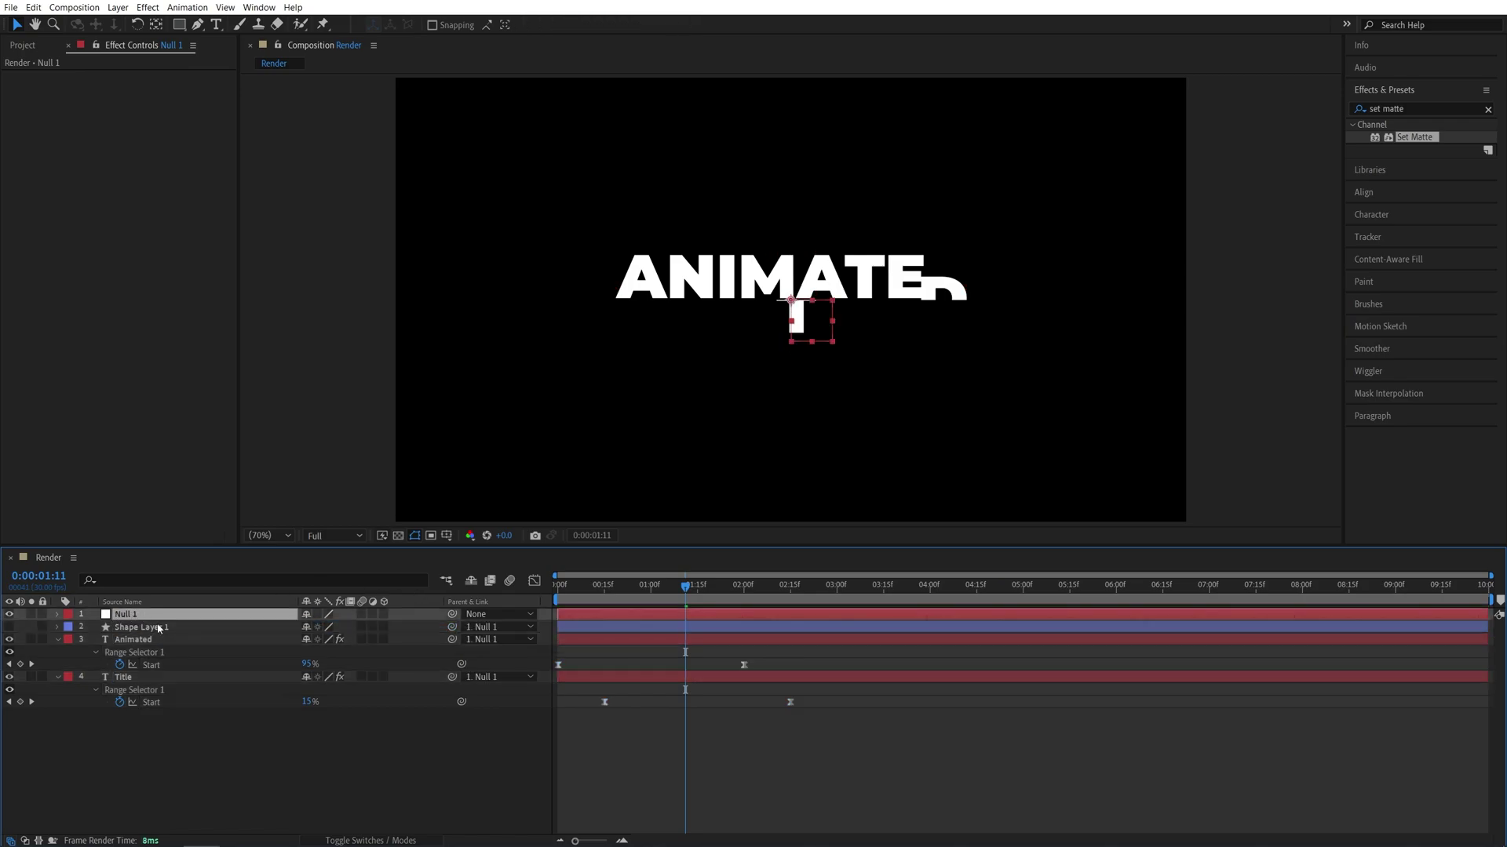
key("s")
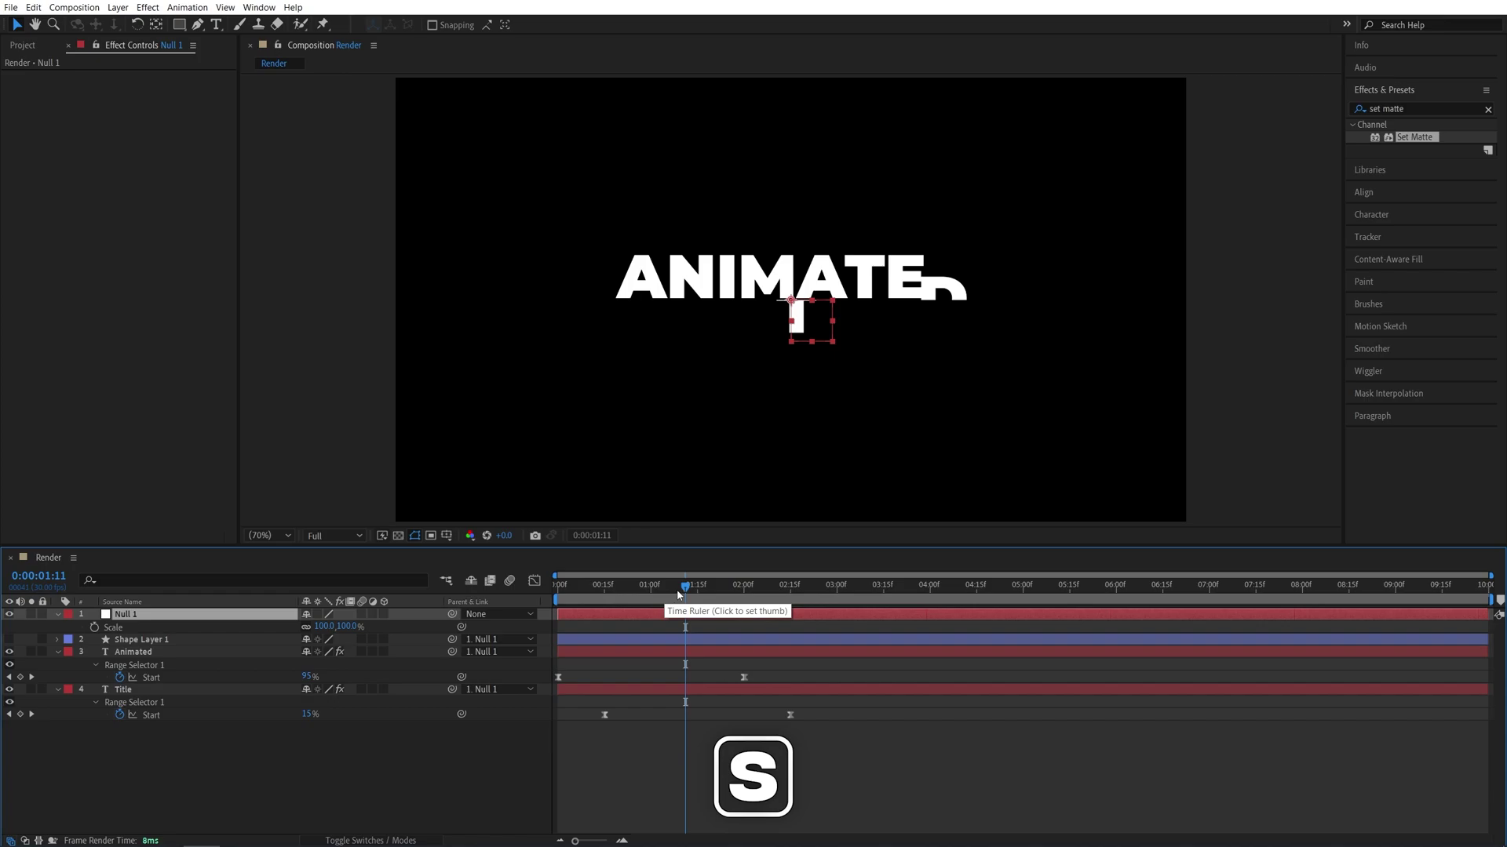
left_click_drag(685, 592, 701, 594)
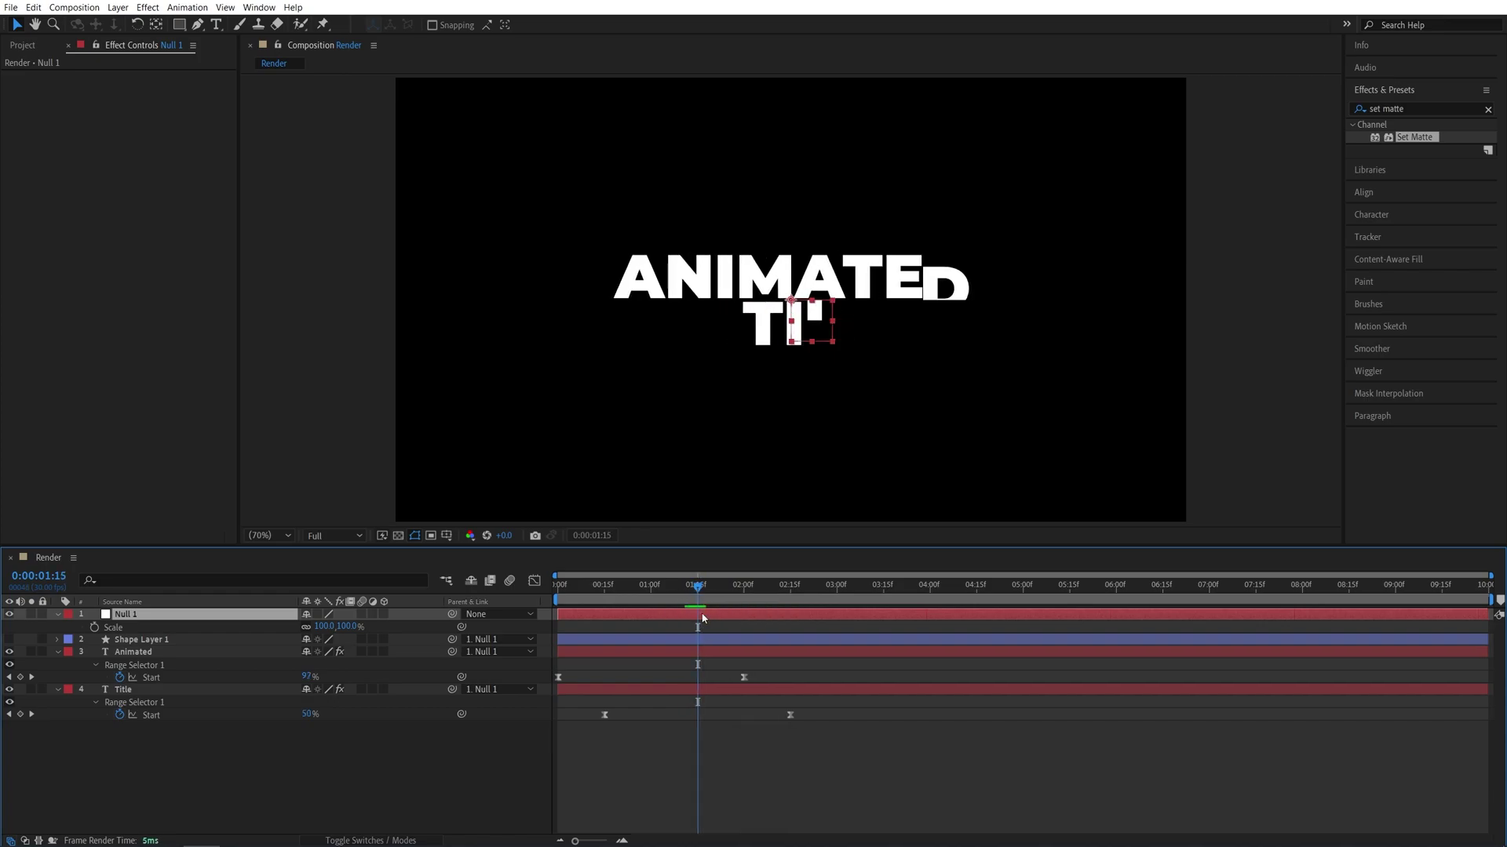
left_click(95, 628)
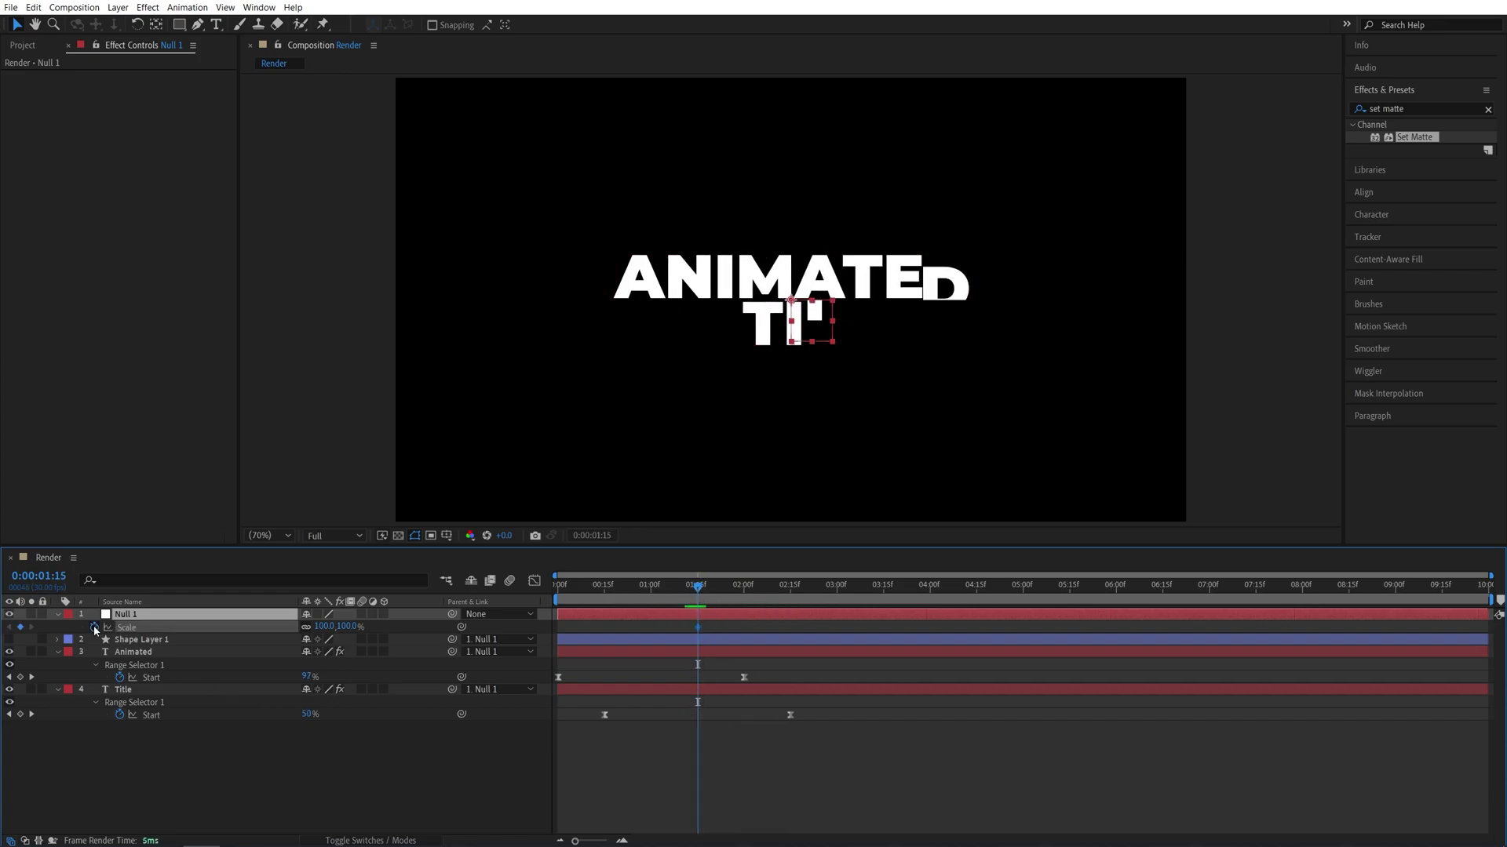
left_click_drag(701, 589, 890, 603)
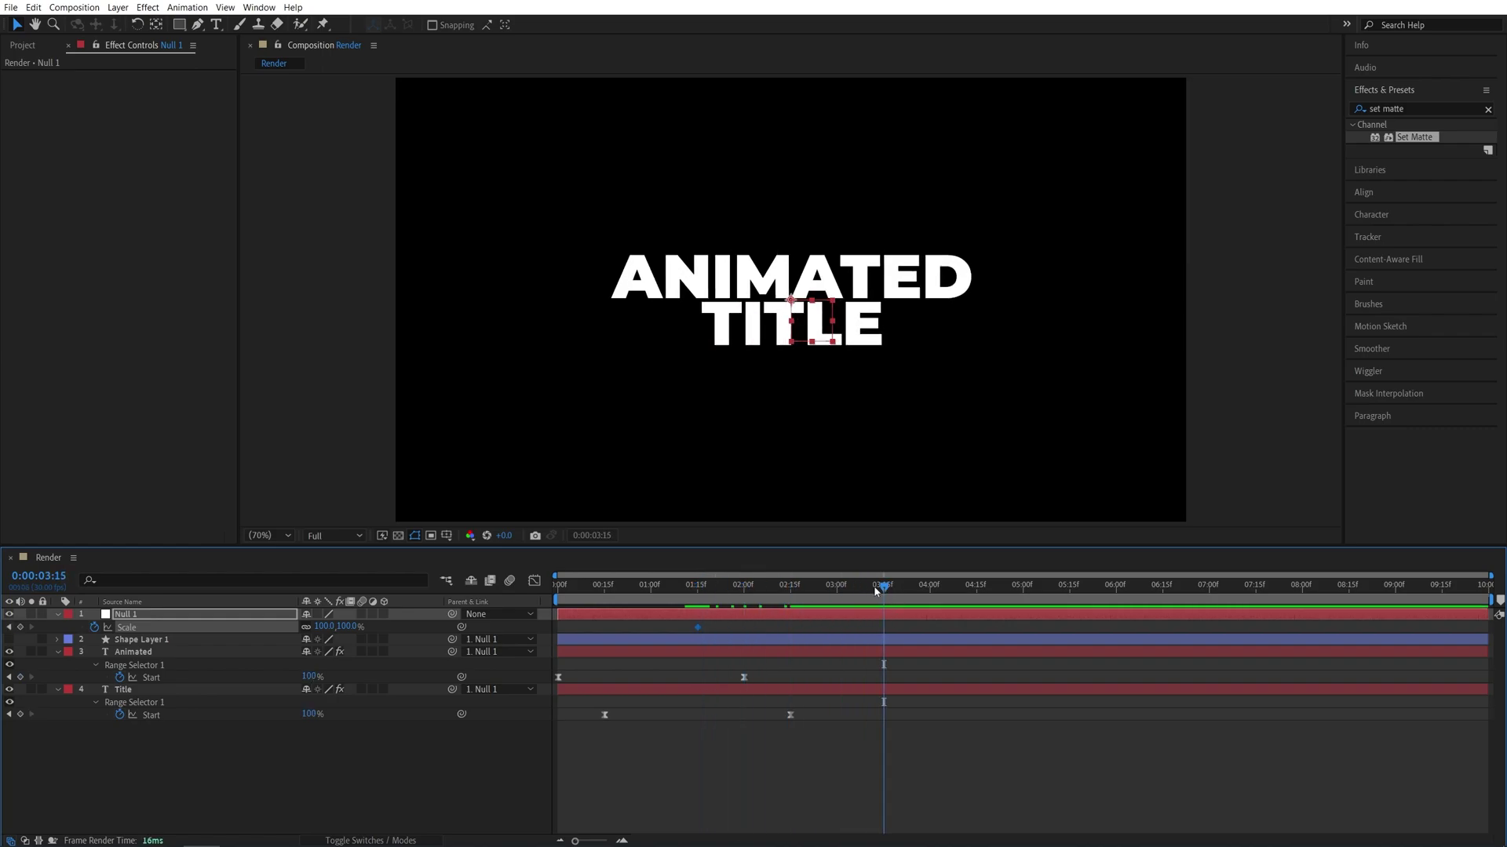
left_click(326, 628)
key("Return")
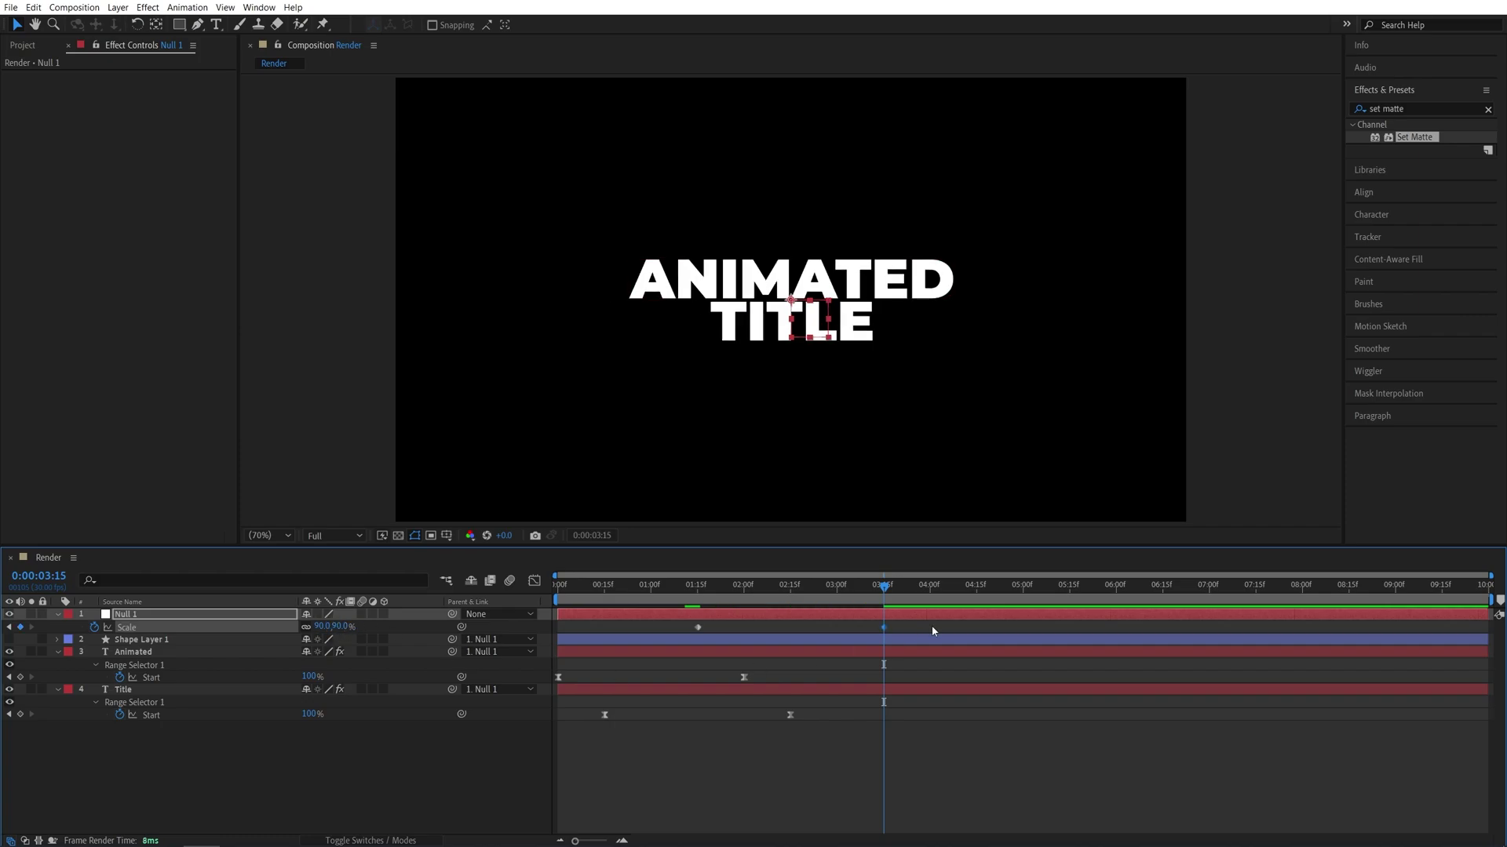
left_click_drag(910, 617, 667, 639)
key("F9")
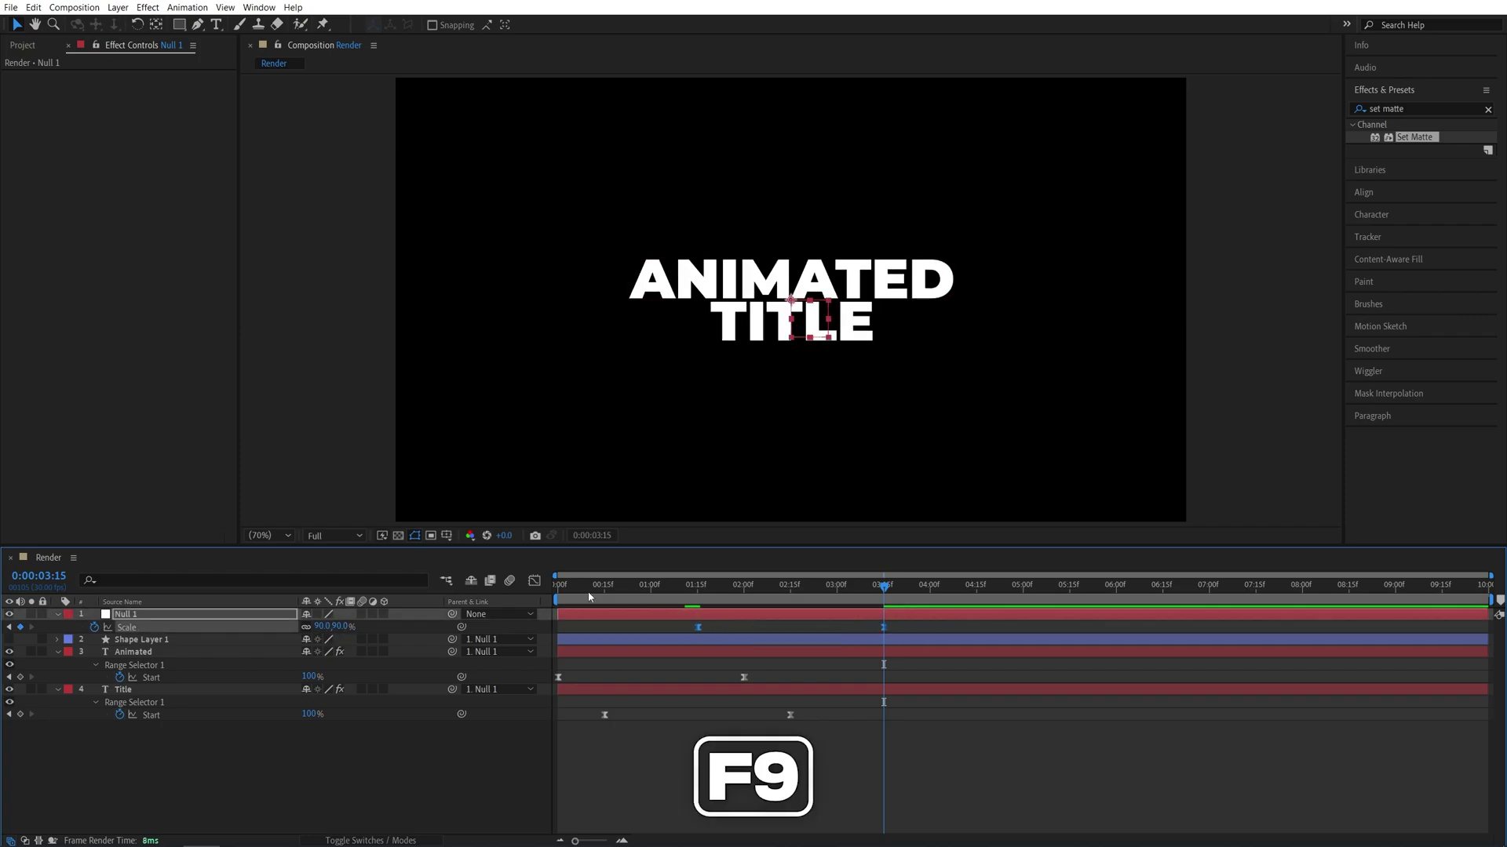
Step: In the Graph Editor, raise the Scale keyframes' ease influence to about 90%, then preview
left_click(536, 582)
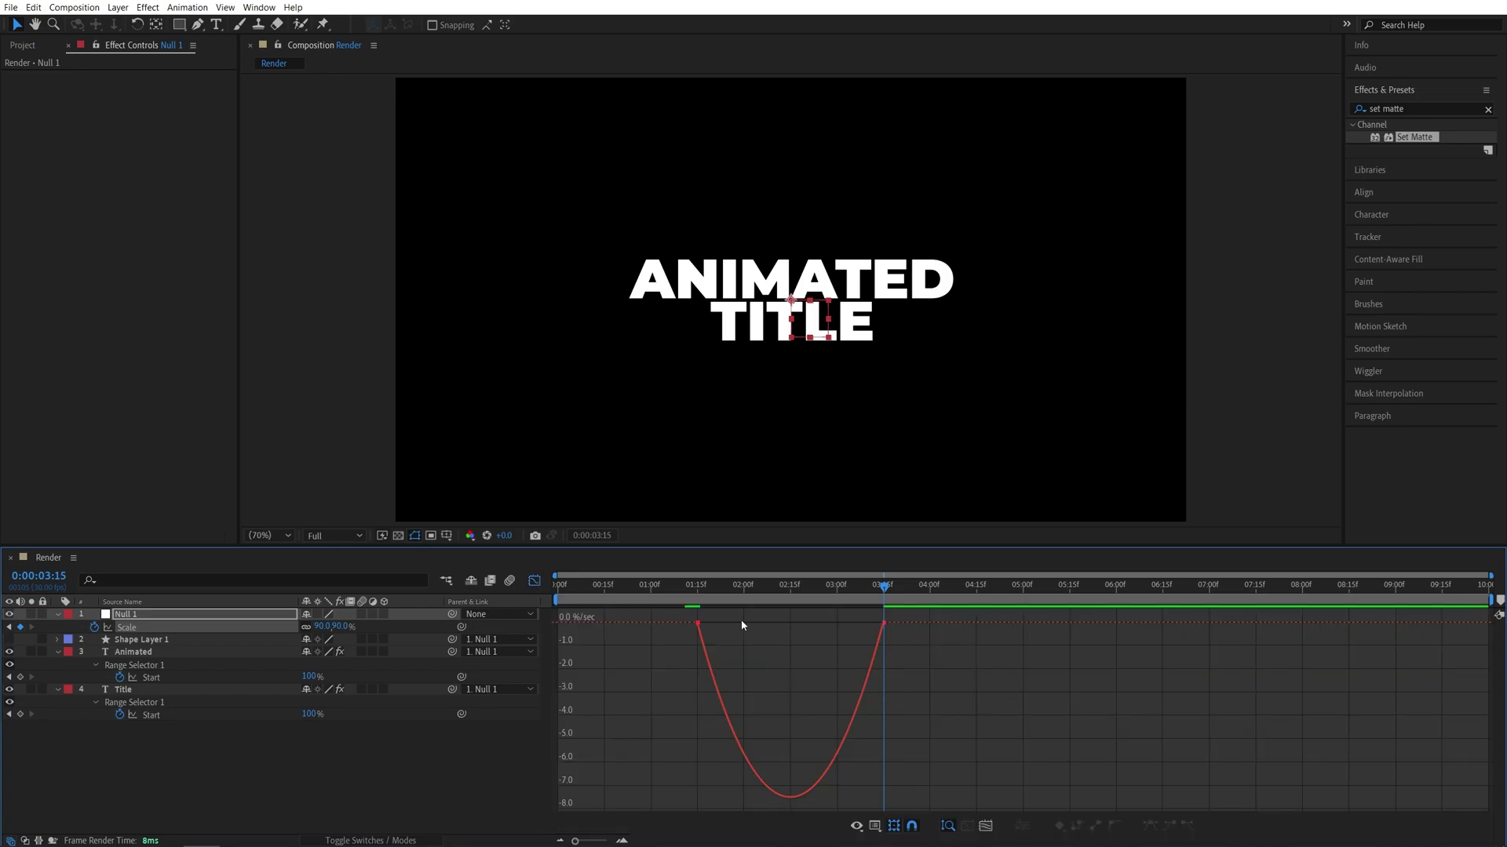
left_click(698, 623)
left_click_drag(729, 627, 793, 628)
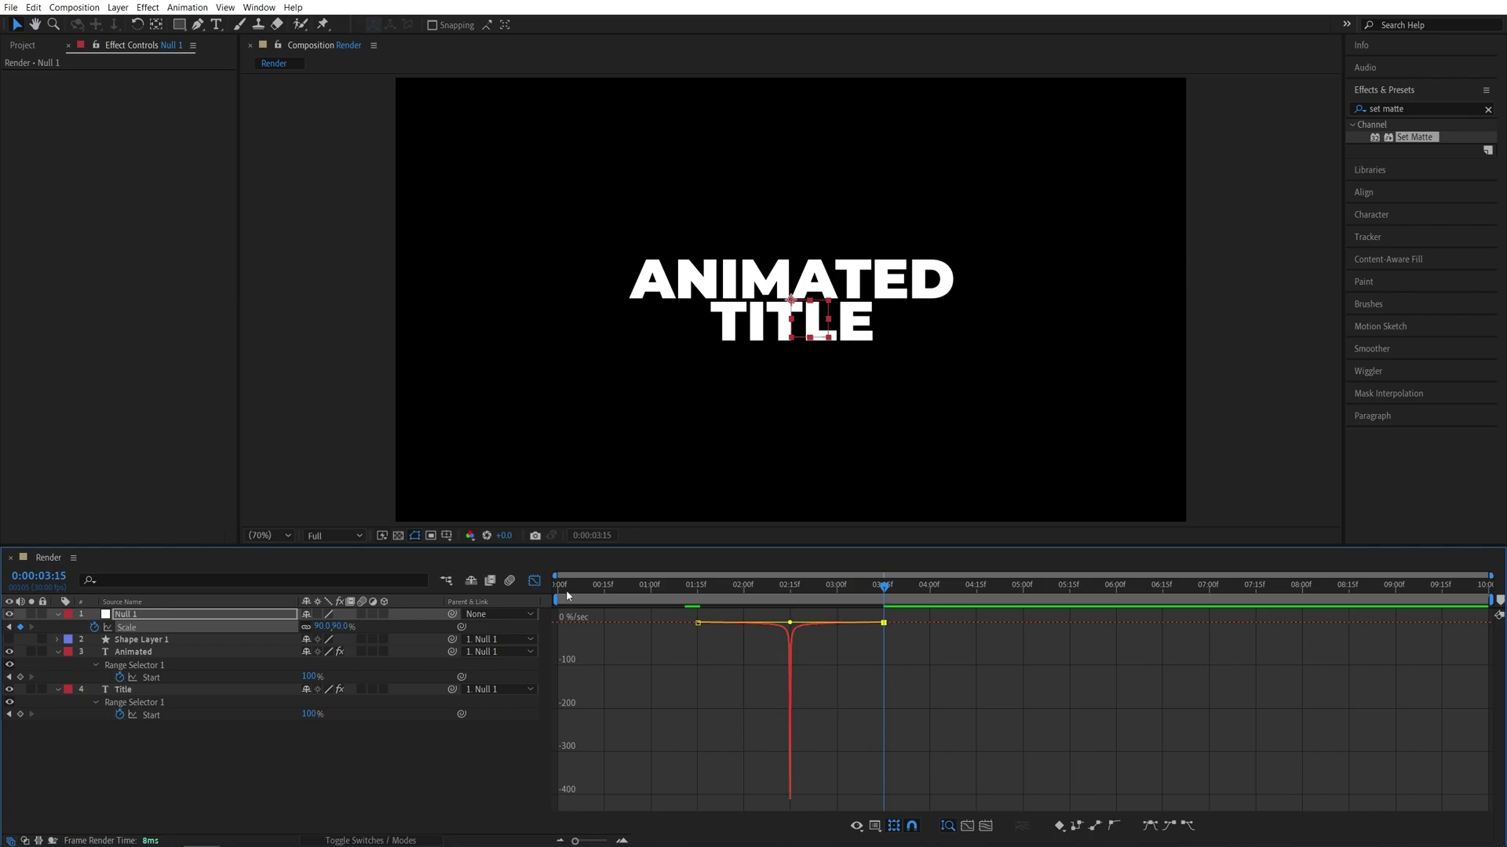
left_click(534, 581)
key("space")
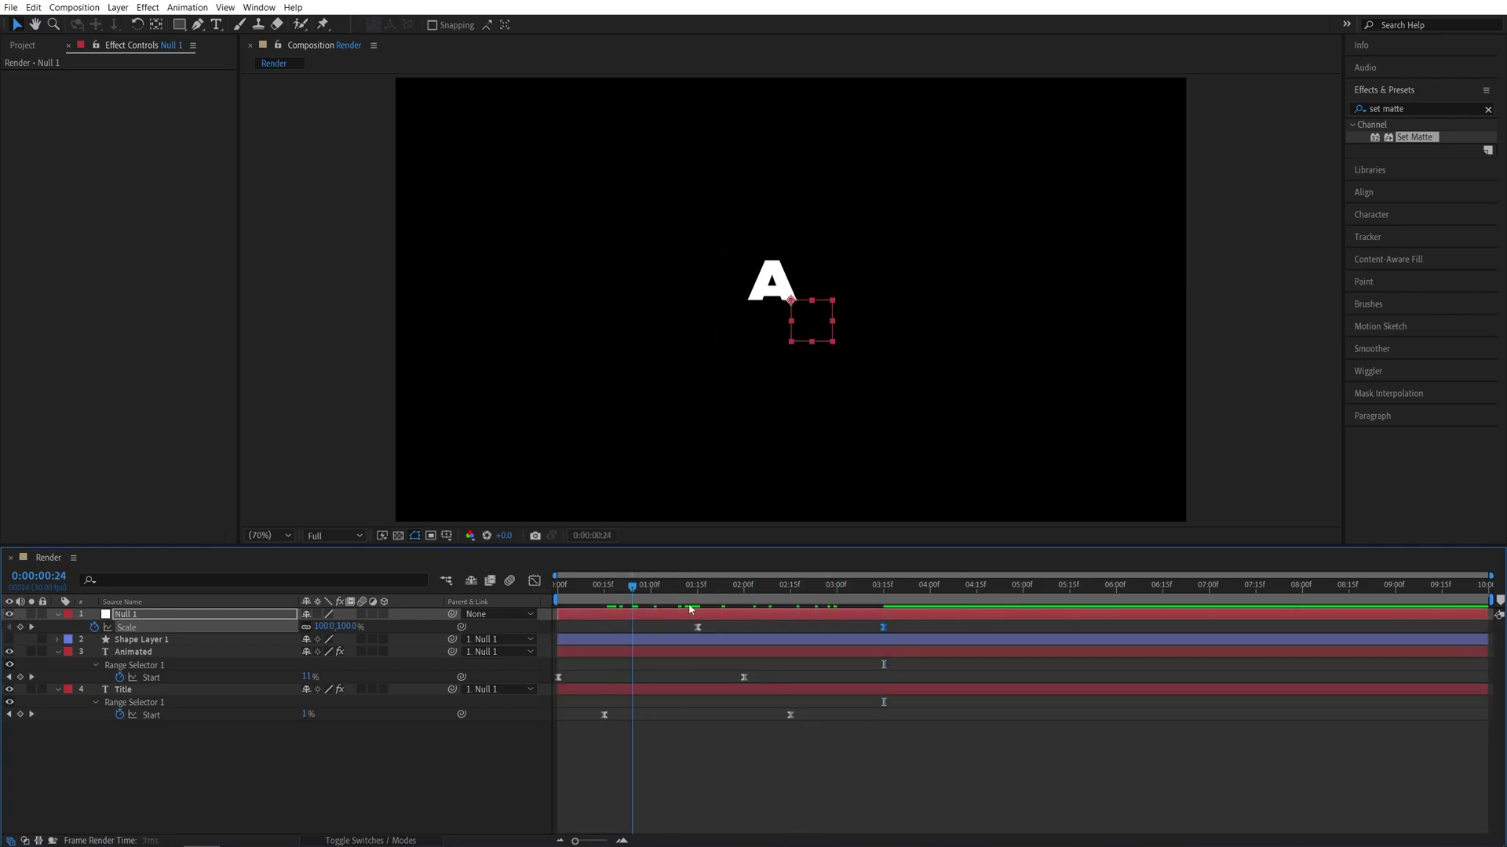
Step: Enable motion blur on the text layers and in the composition, then preview the animation
left_click(401, 791)
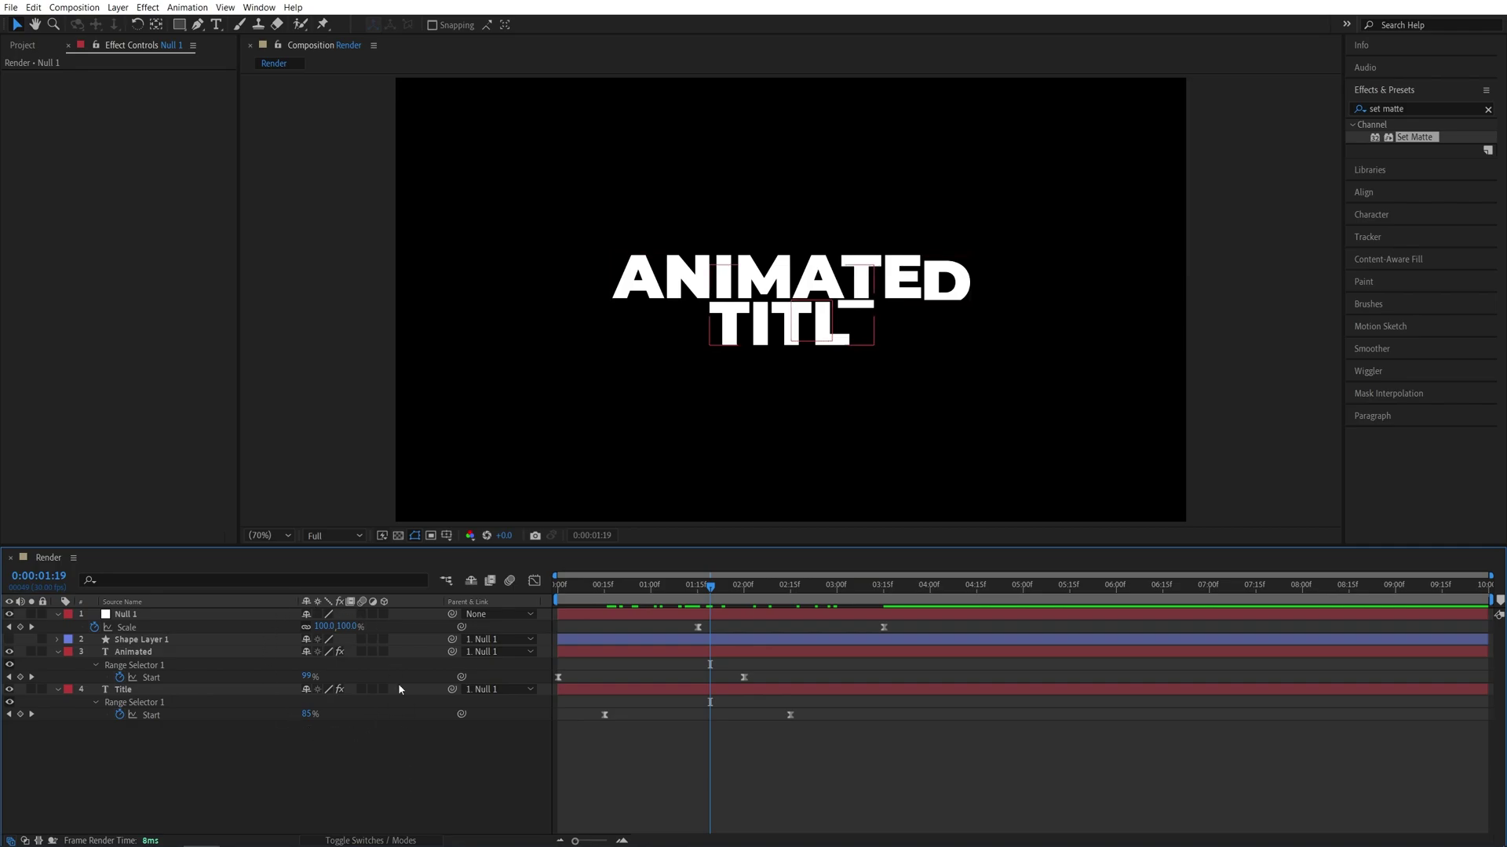
left_click(384, 836)
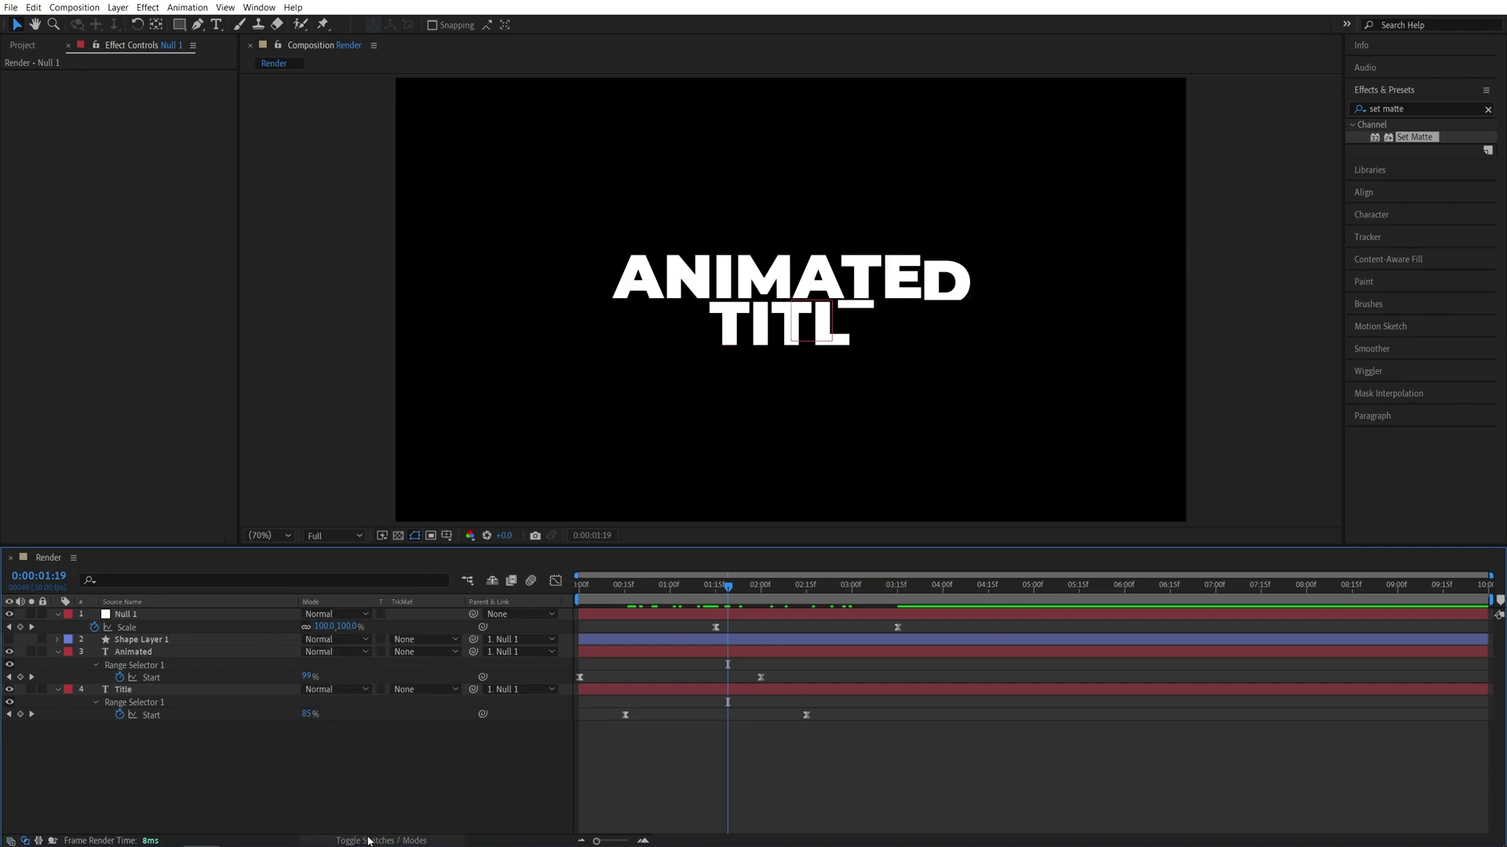
left_click(383, 837)
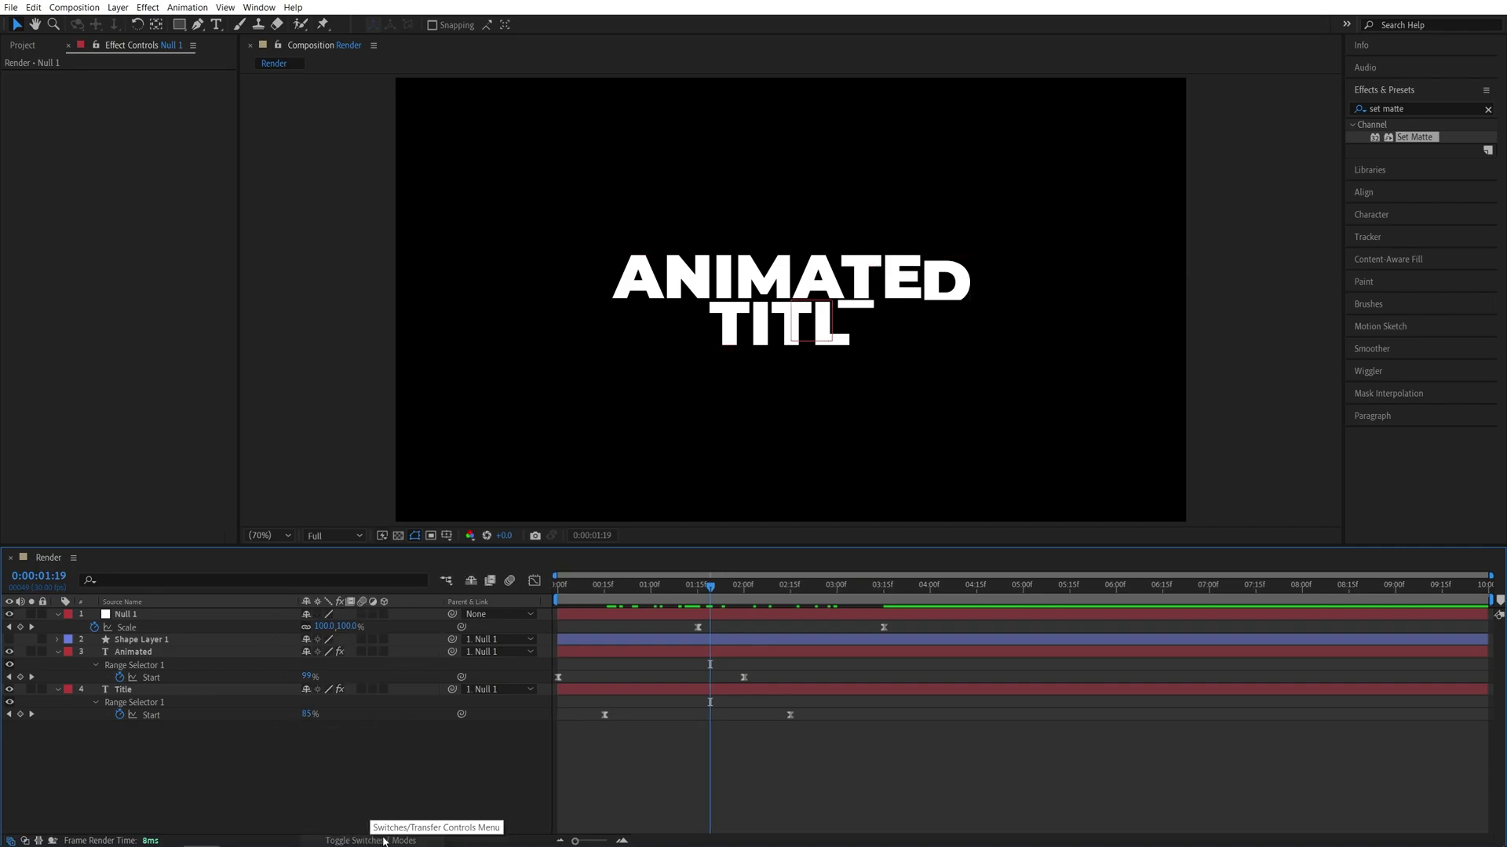
left_click(362, 652)
left_click(362, 690)
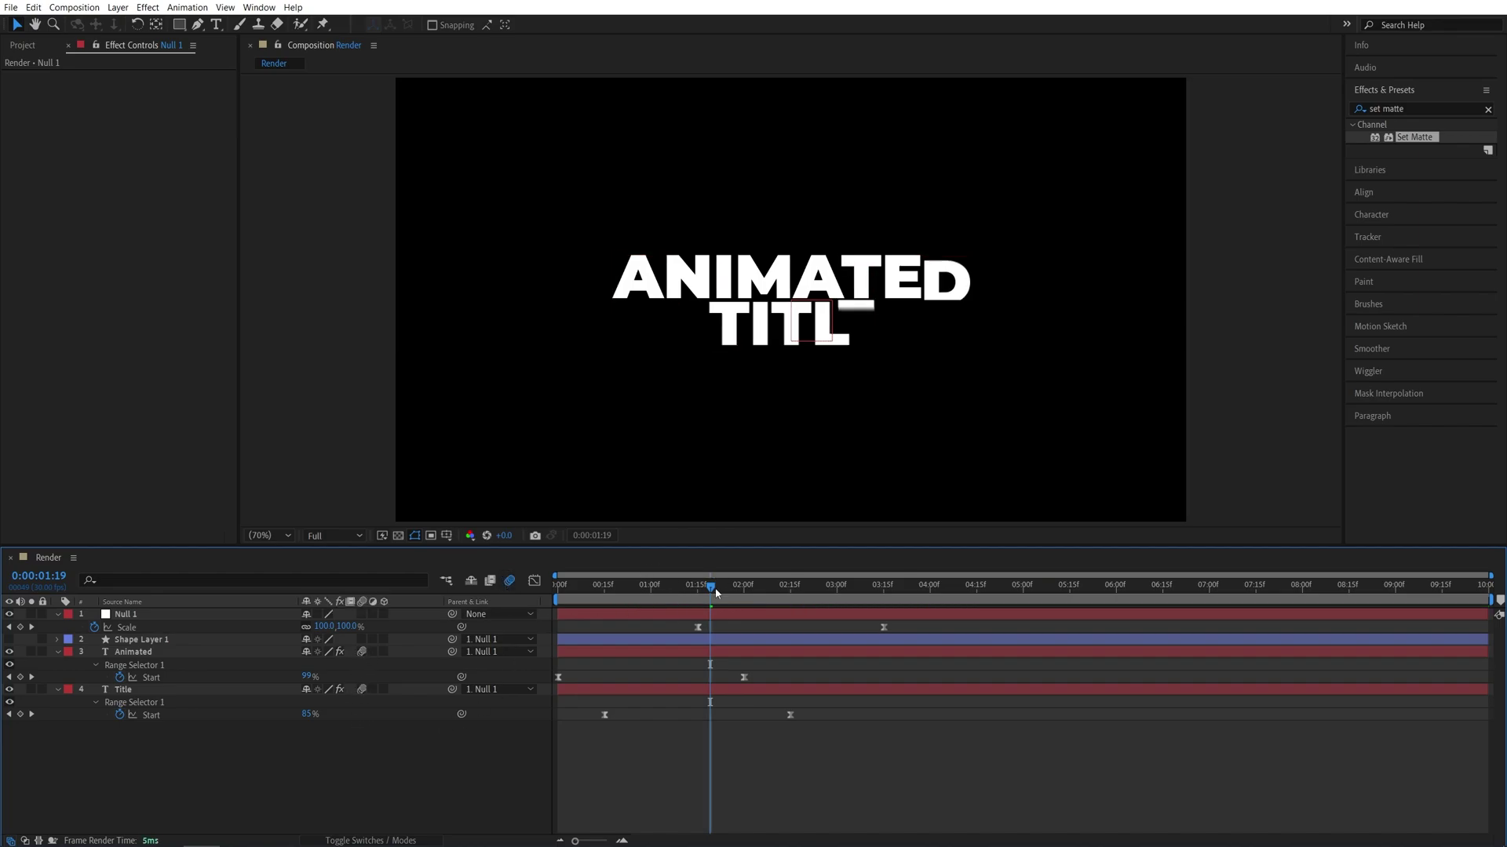
left_click_drag(715, 594, 522, 605)
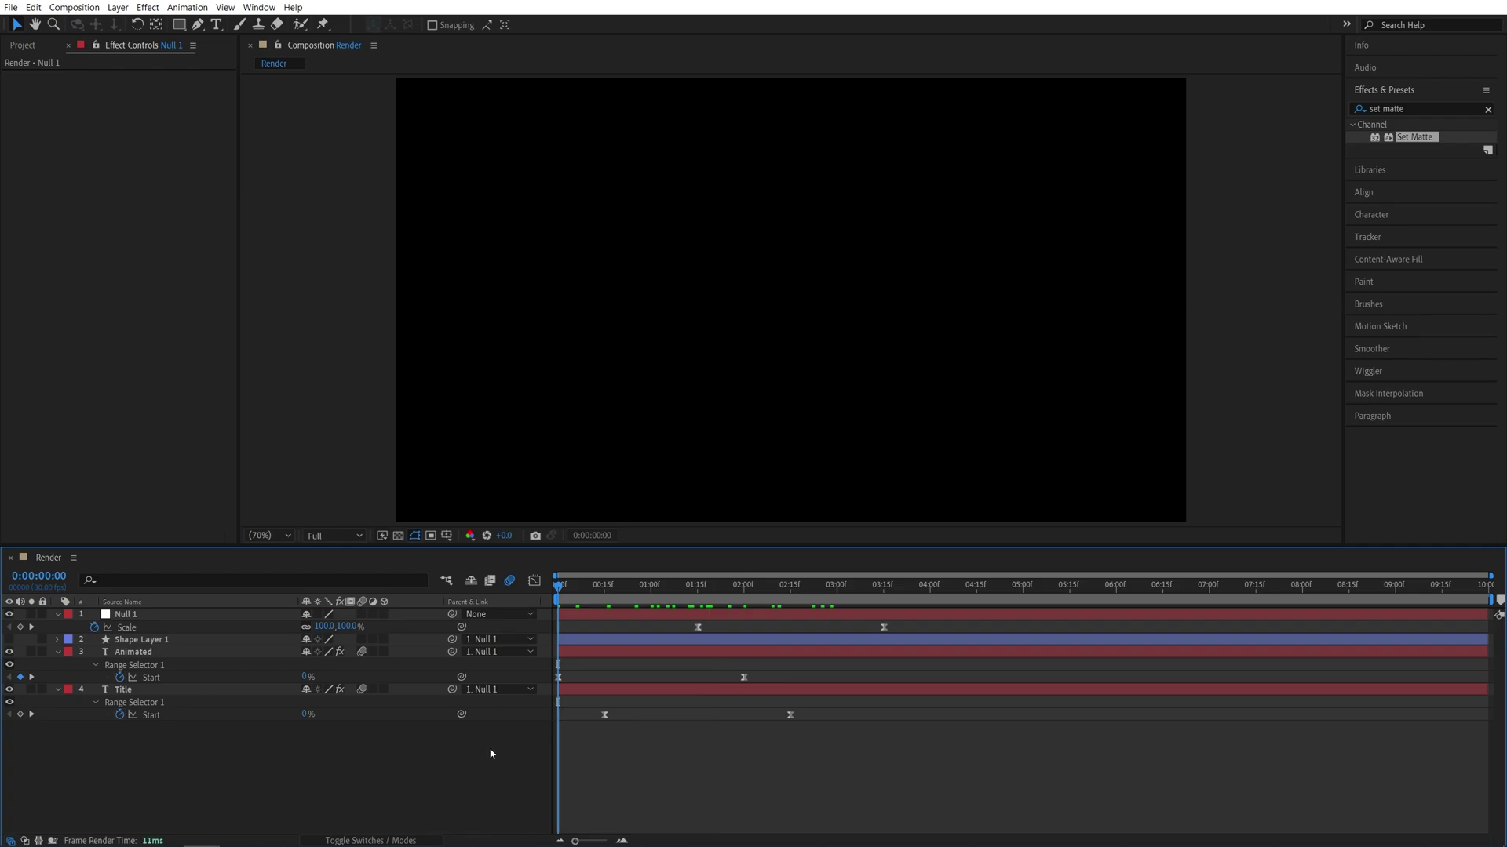
key("space")
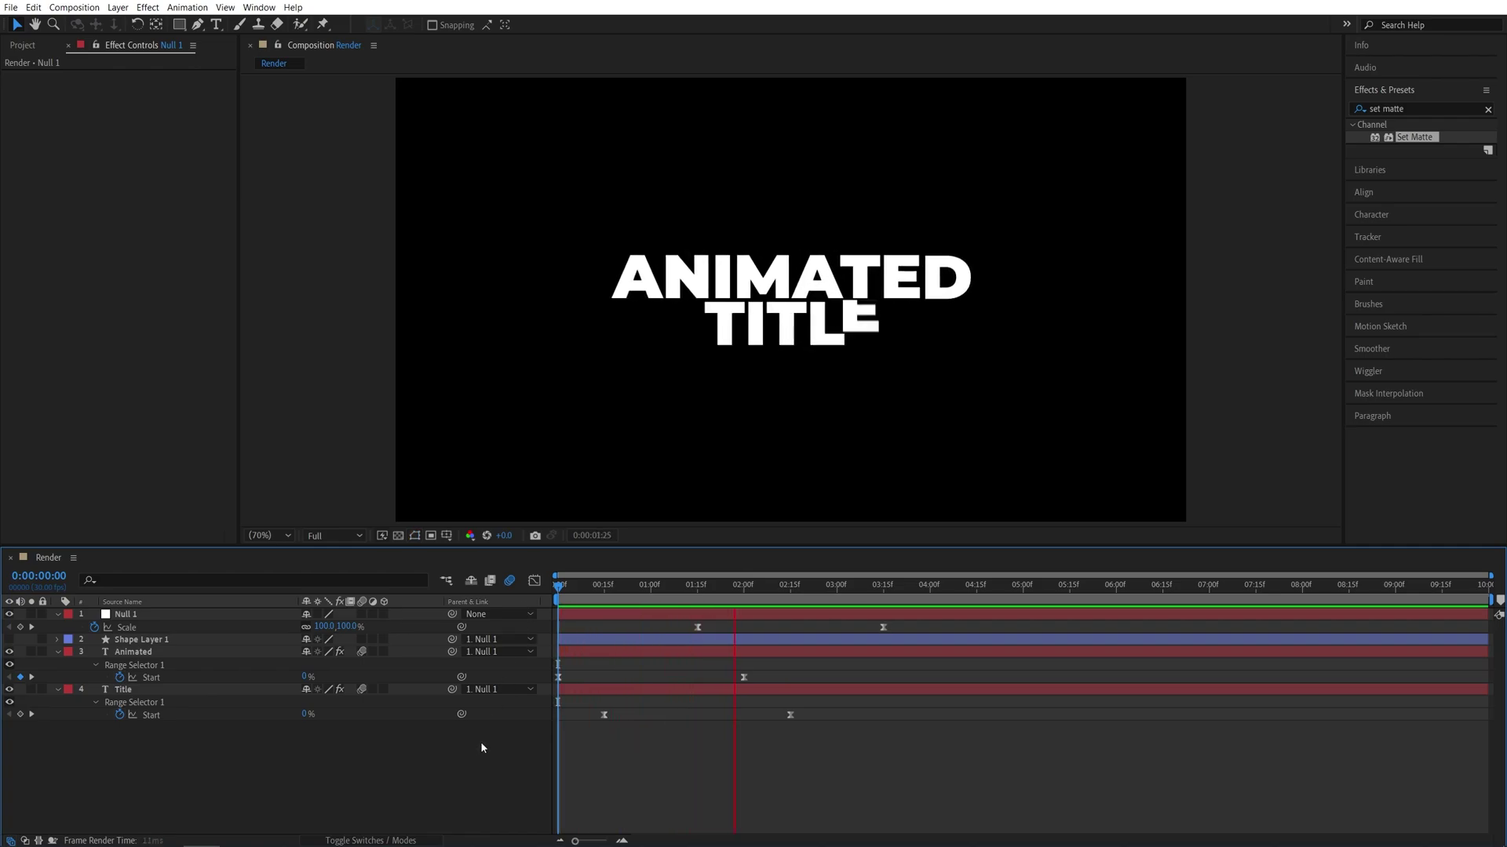
mouse_move(691, 596)
left_mouse_down()
mouse_move(801, 601)
mouse_move(666, 603)
left_mouse_up()
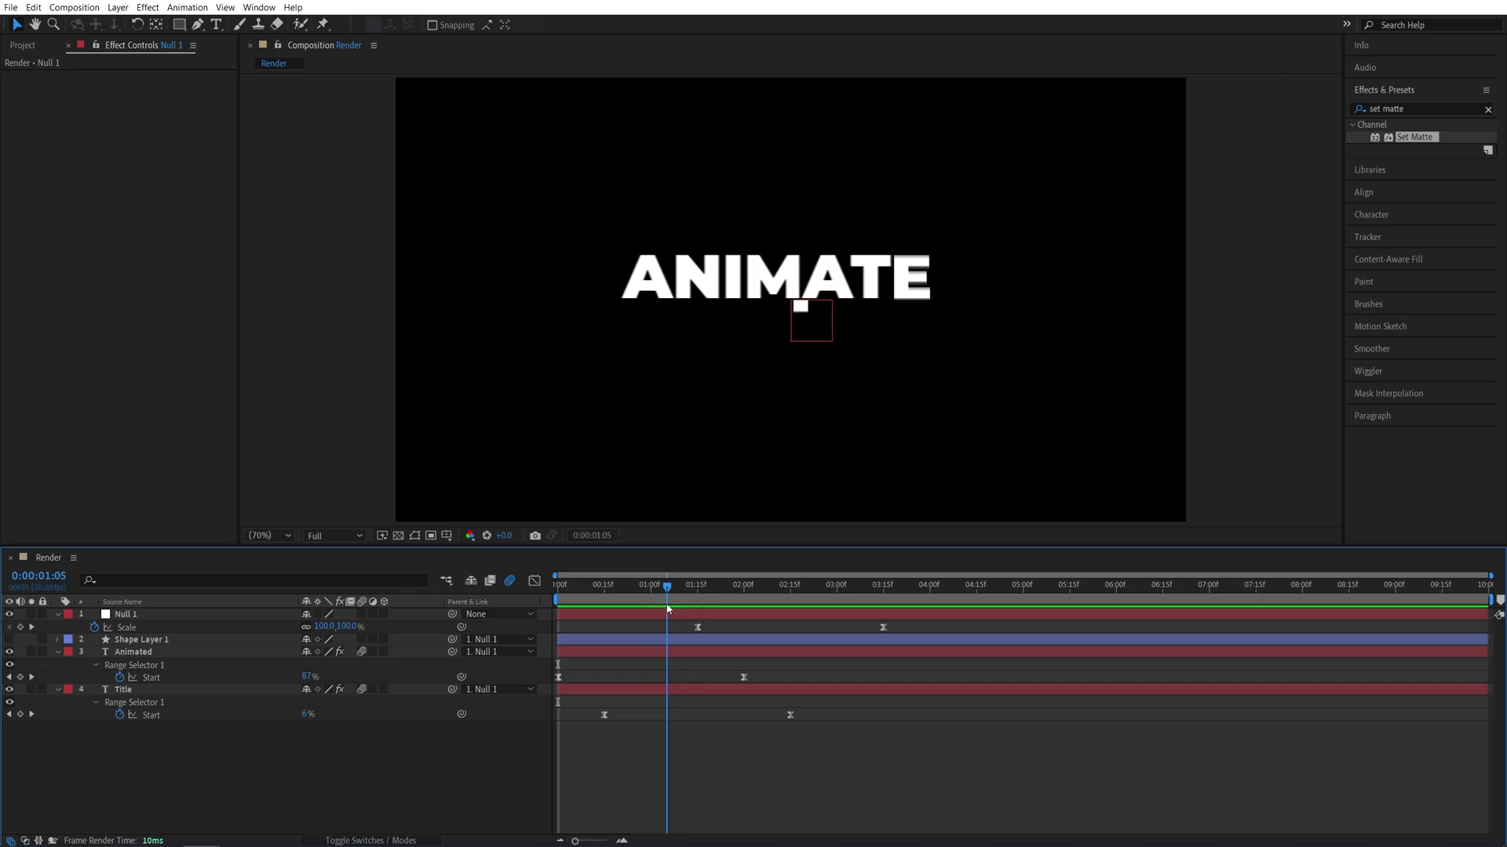
left_click(118, 7)
Step: Add Adjustment Layer 1 with a Transform effect skewing the title by -8, then preview
mouse_move(133, 19)
left_click(369, 104)
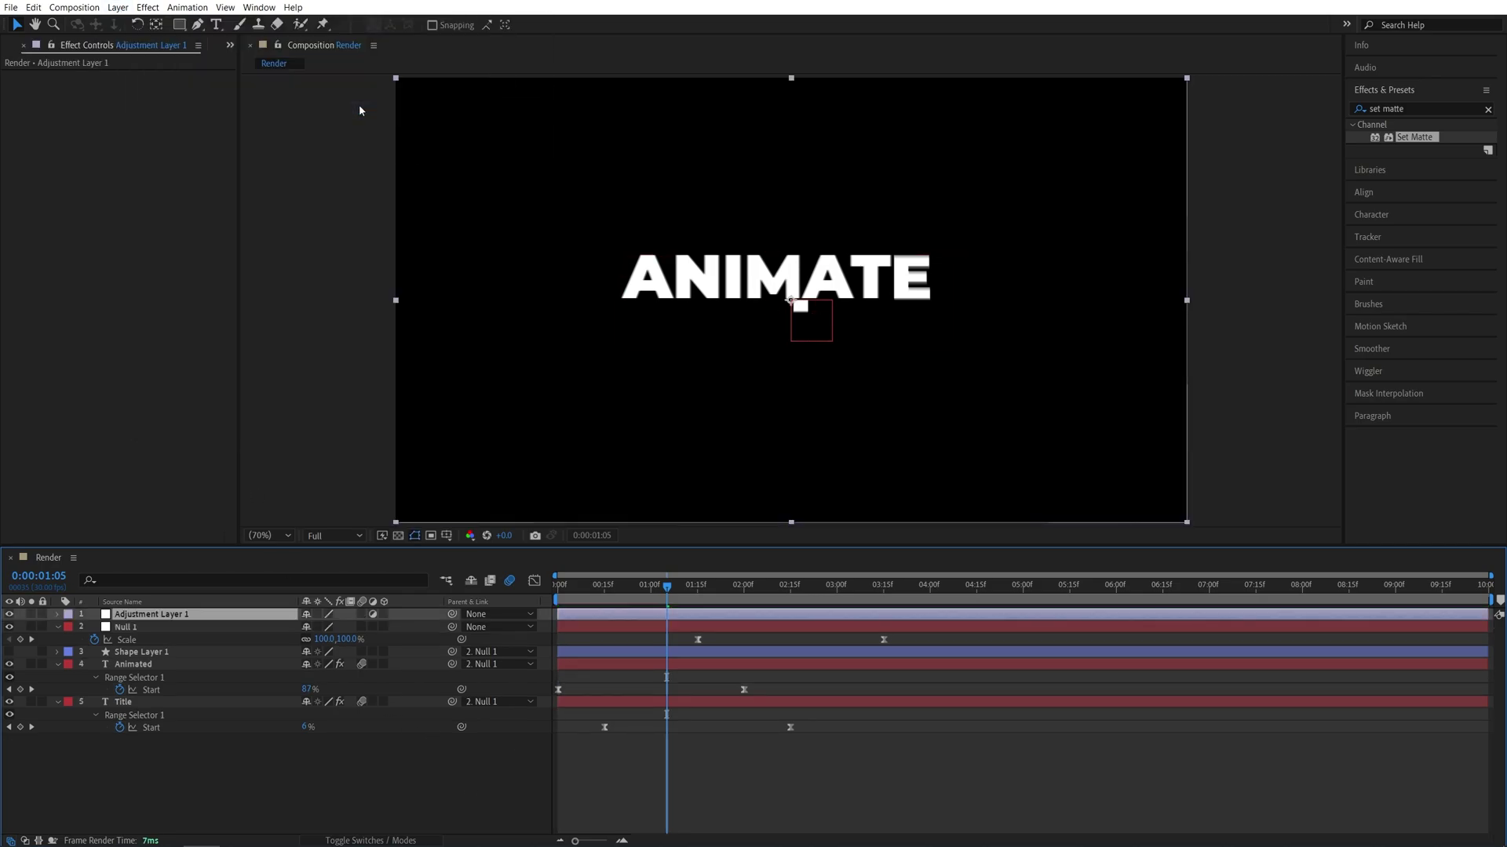
left_click(1423, 107)
type("transform")
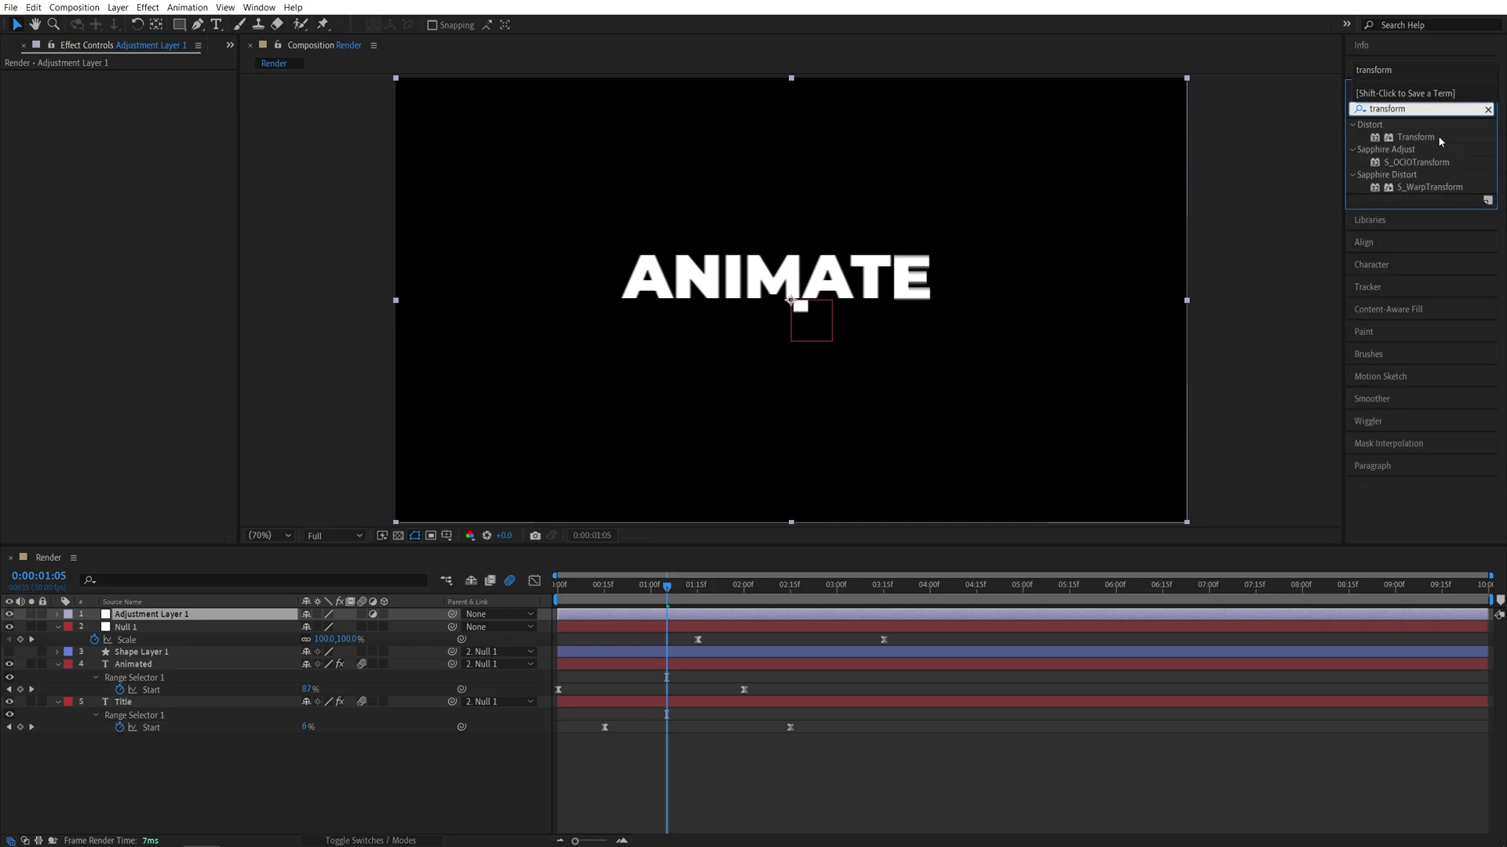
left_click_drag(1441, 141, 173, 617)
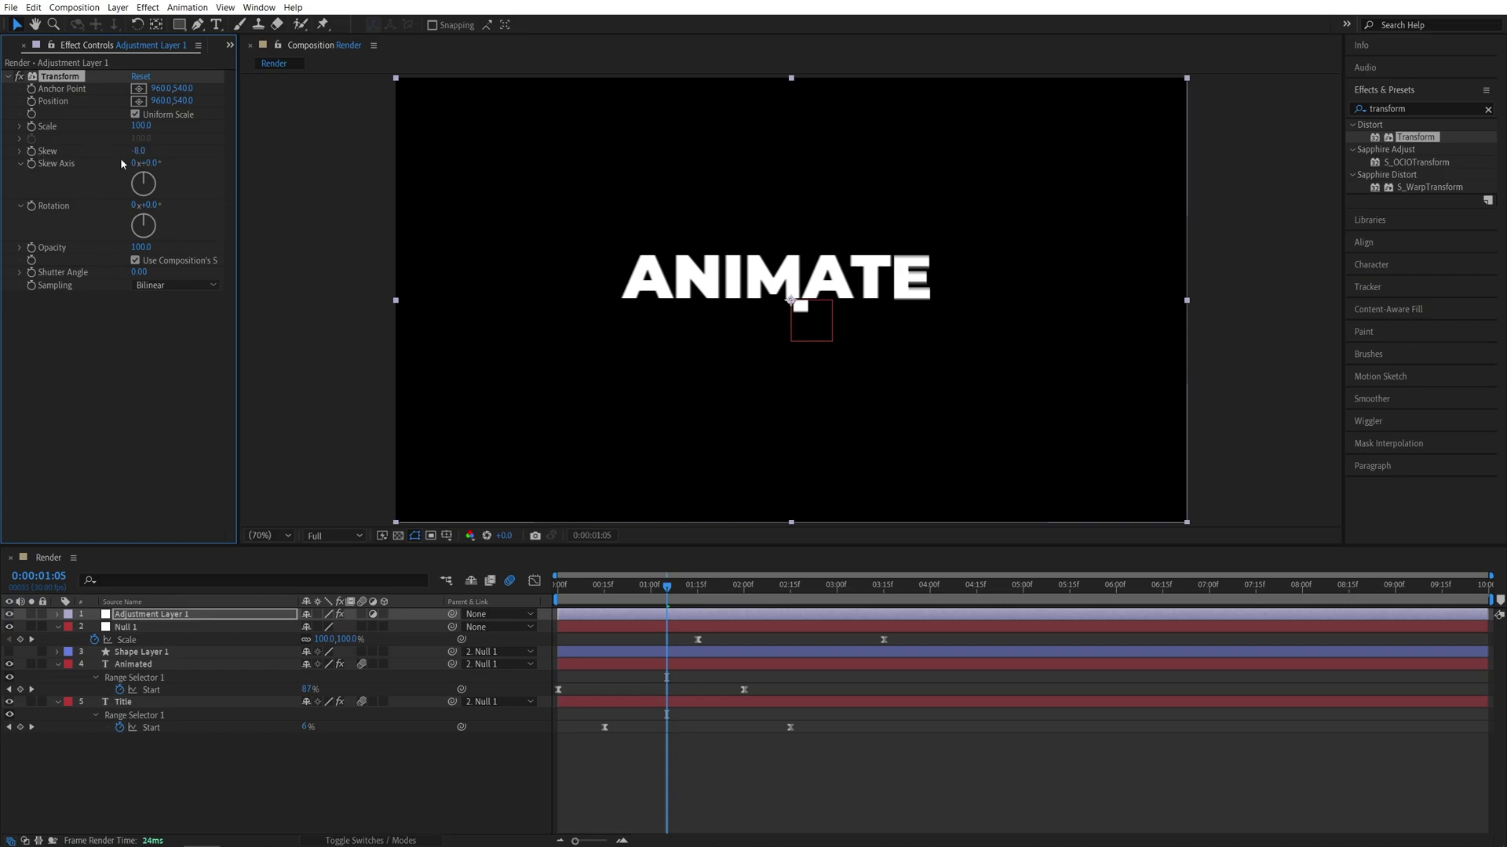
left_click_drag(646, 593, 476, 769)
key("space")
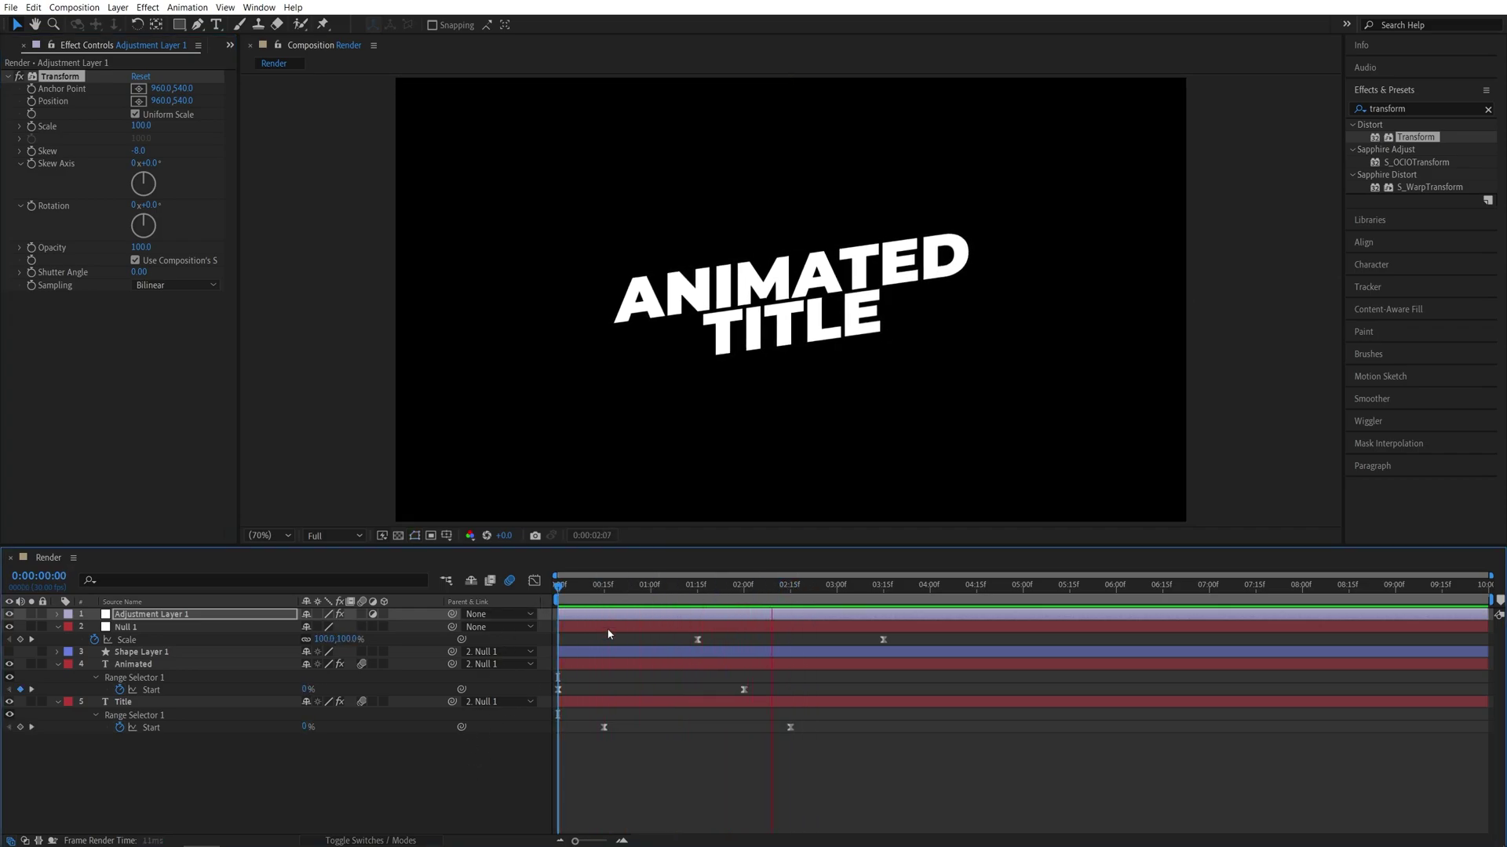
left_click_drag(676, 592, 897, 598)
left_click(432, 768)
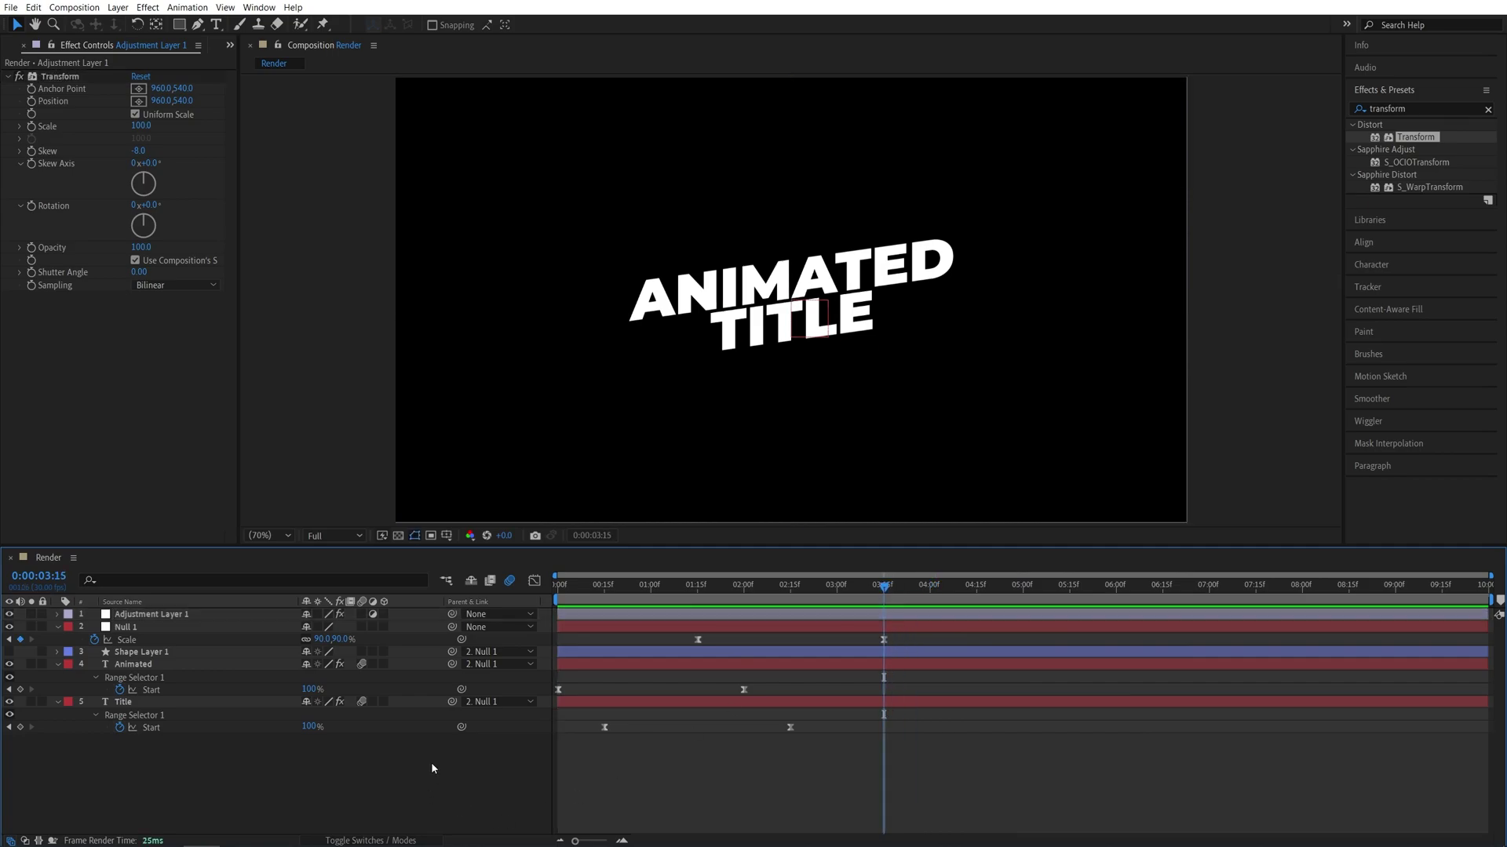
Step: Precompose all five layers into a comp named 'Title', open it and reveal its keyframes
left_click_drag(481, 779, 195, 618)
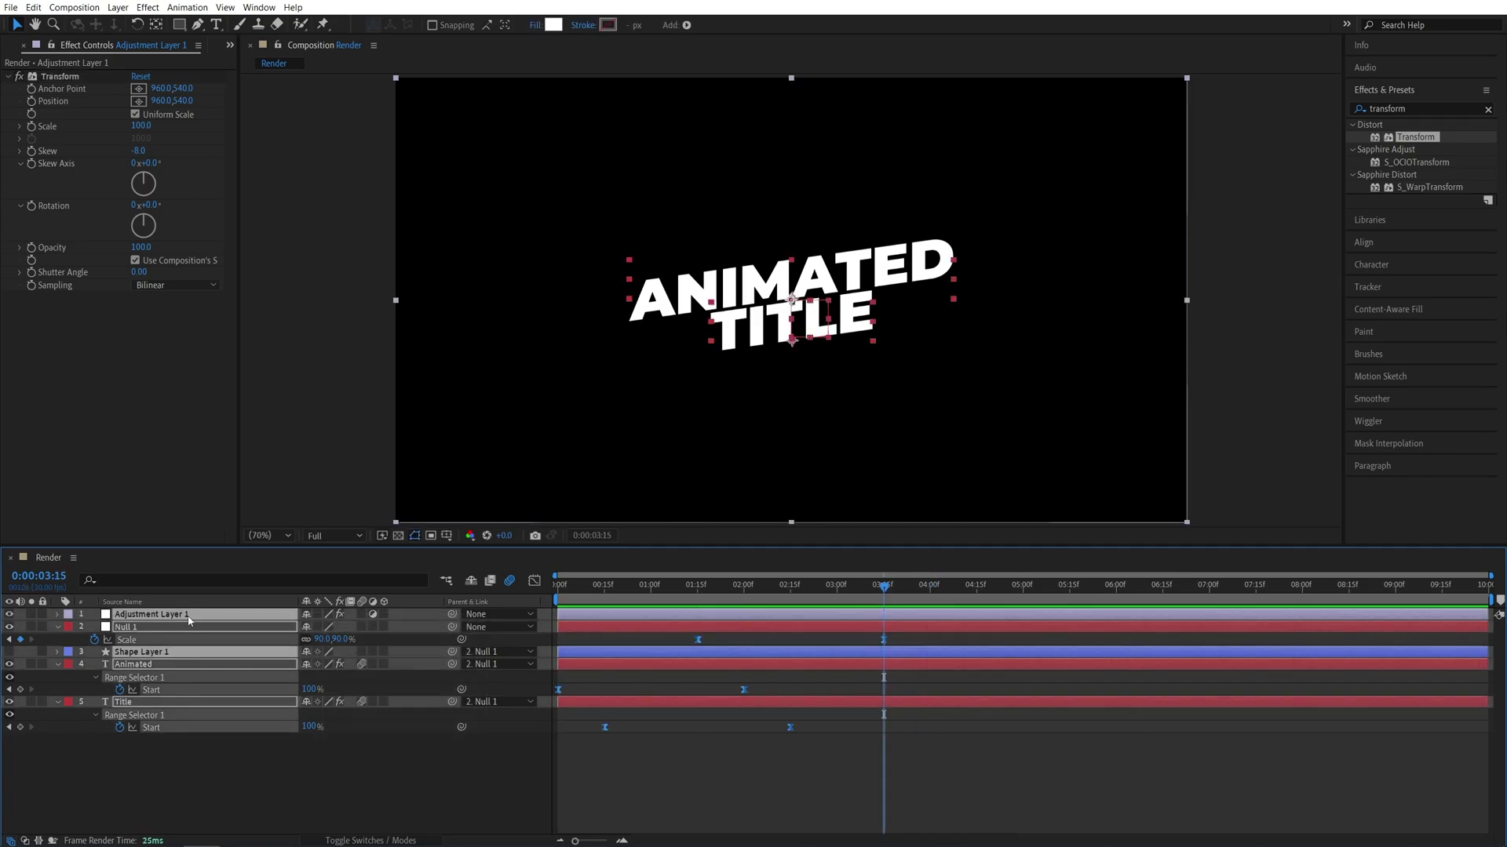
right_click(188, 621)
left_click(235, 546)
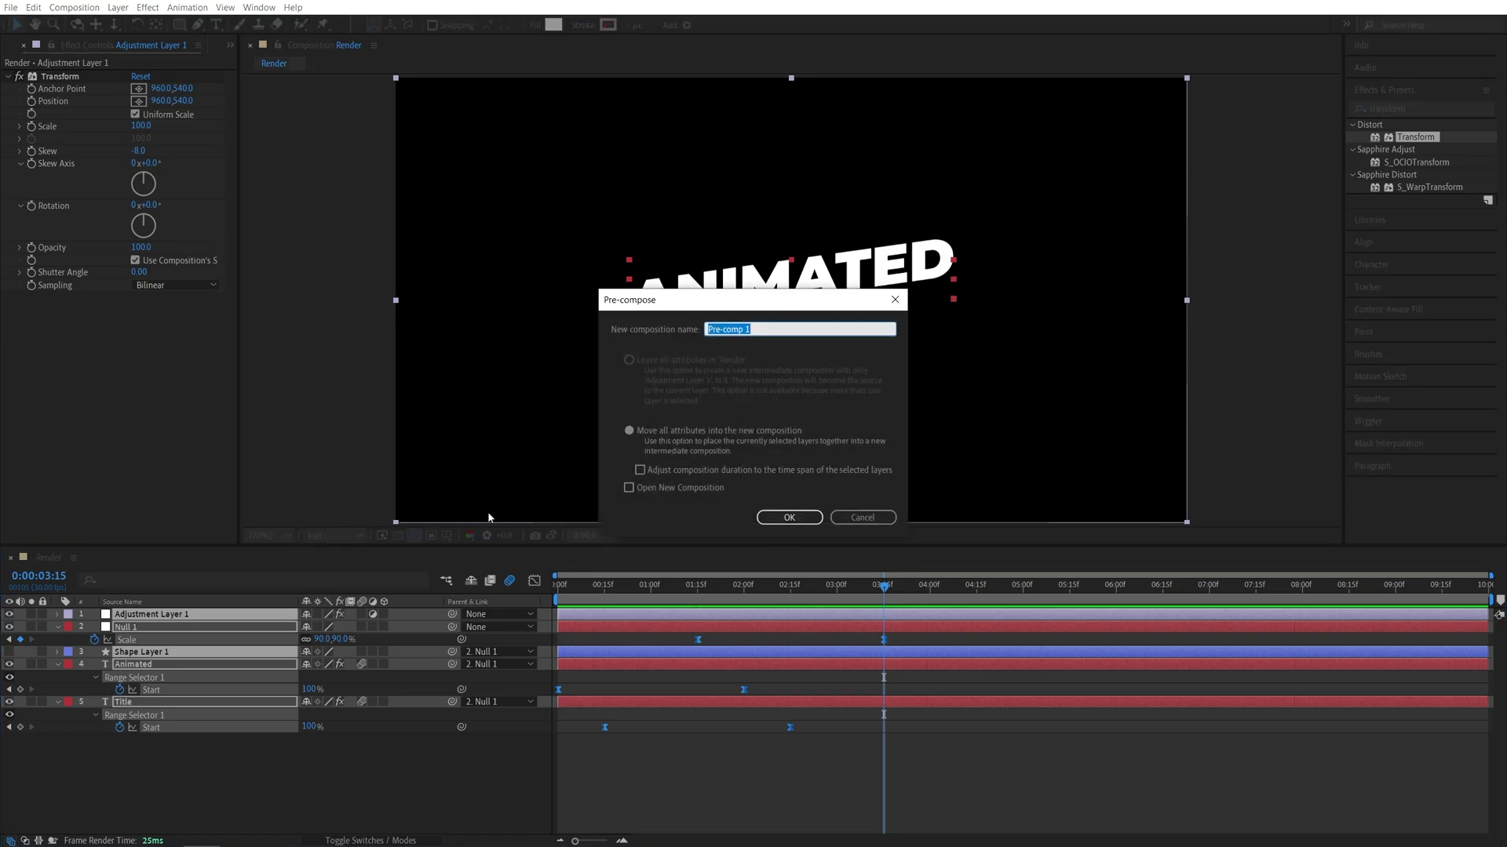
type("Title")
key("Return")
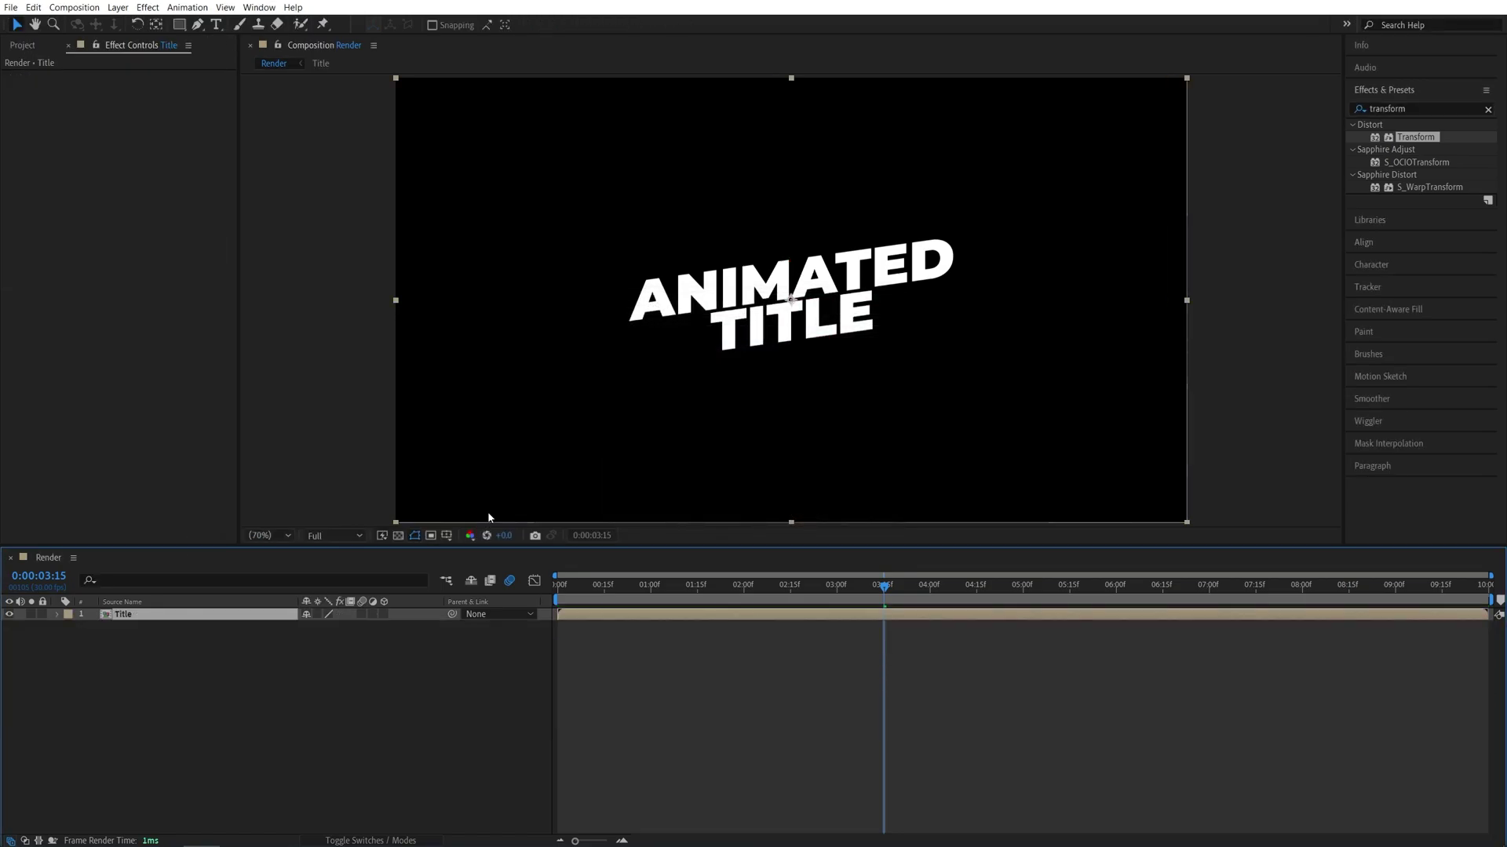
double_click(123, 616)
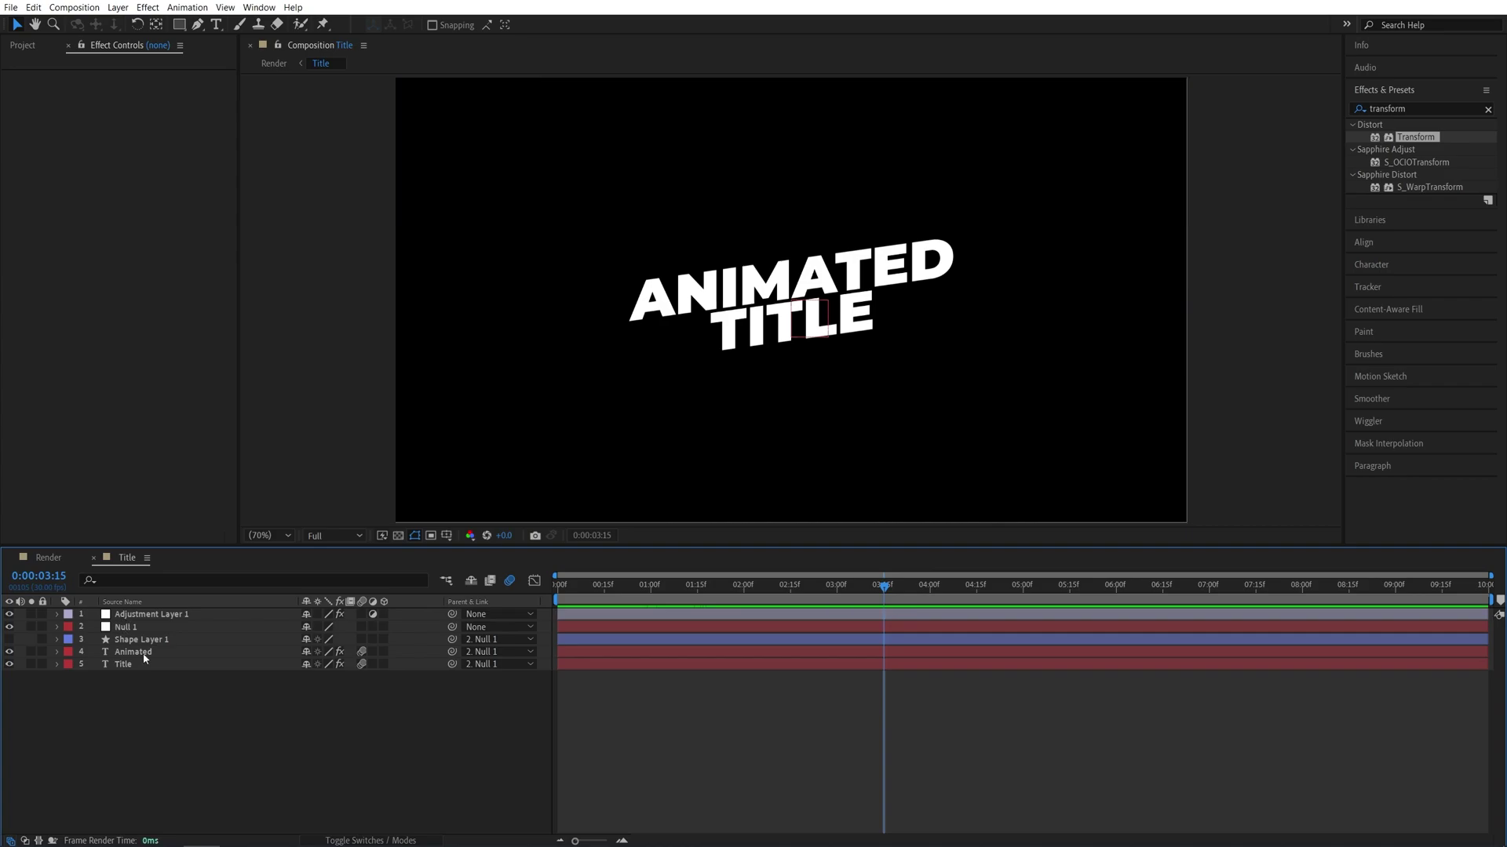
key("u")
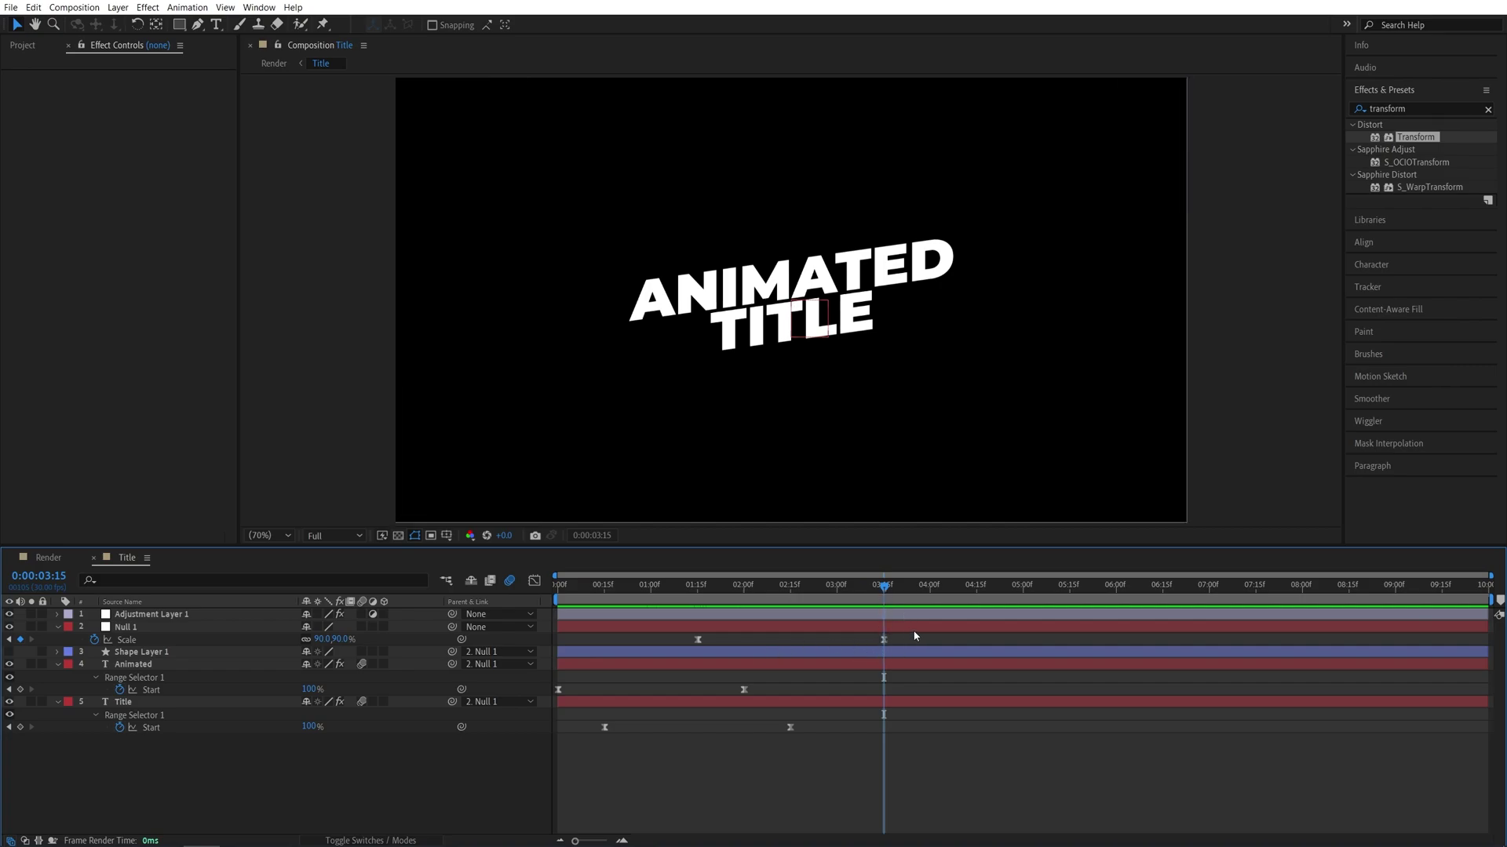
Step: Trim the Title precomp to a work area ending at 3:15
key("n")
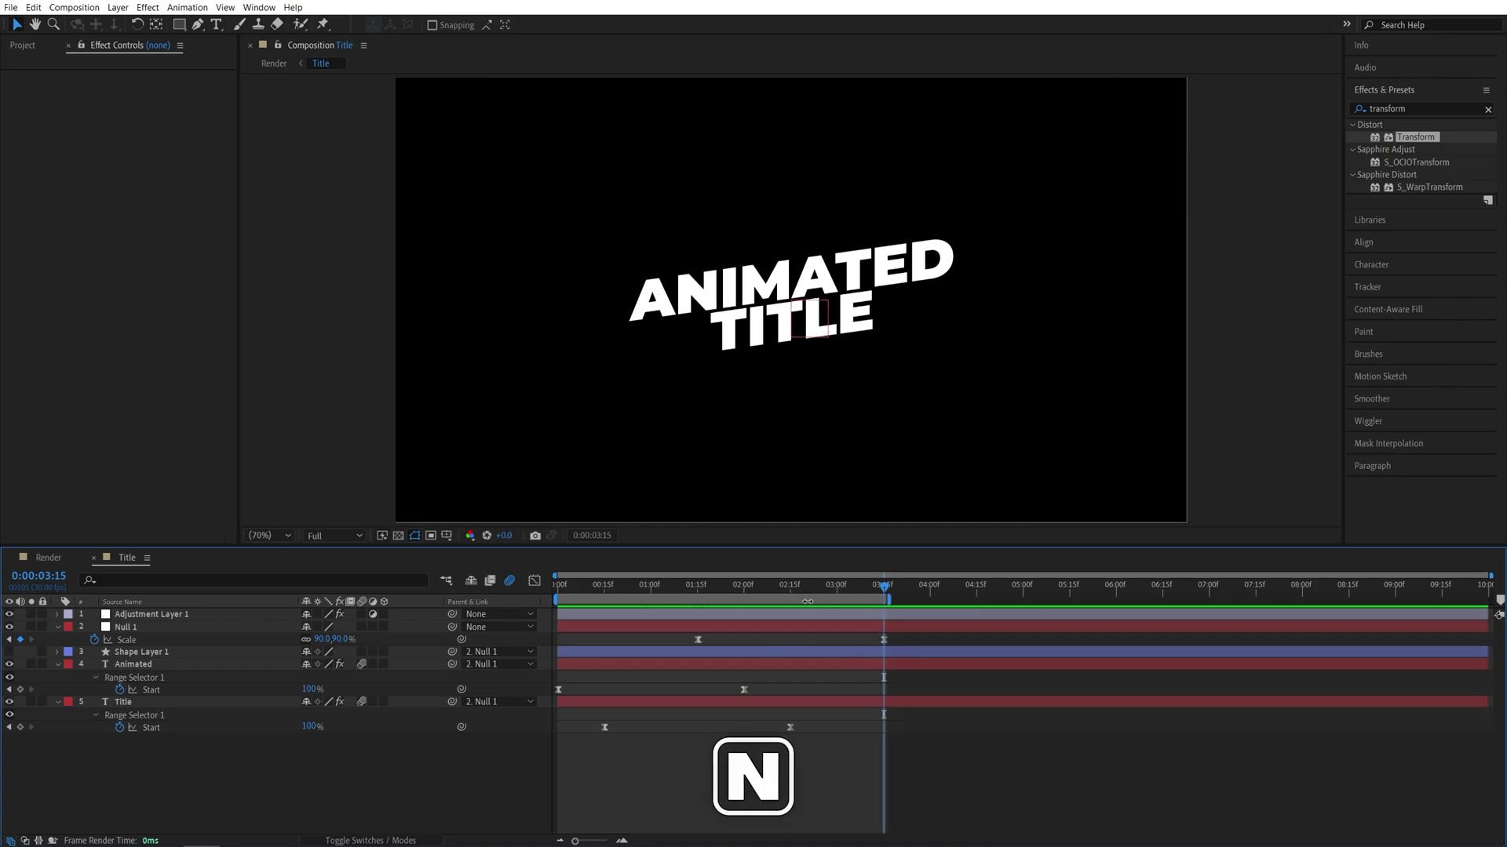
right_click(761, 598)
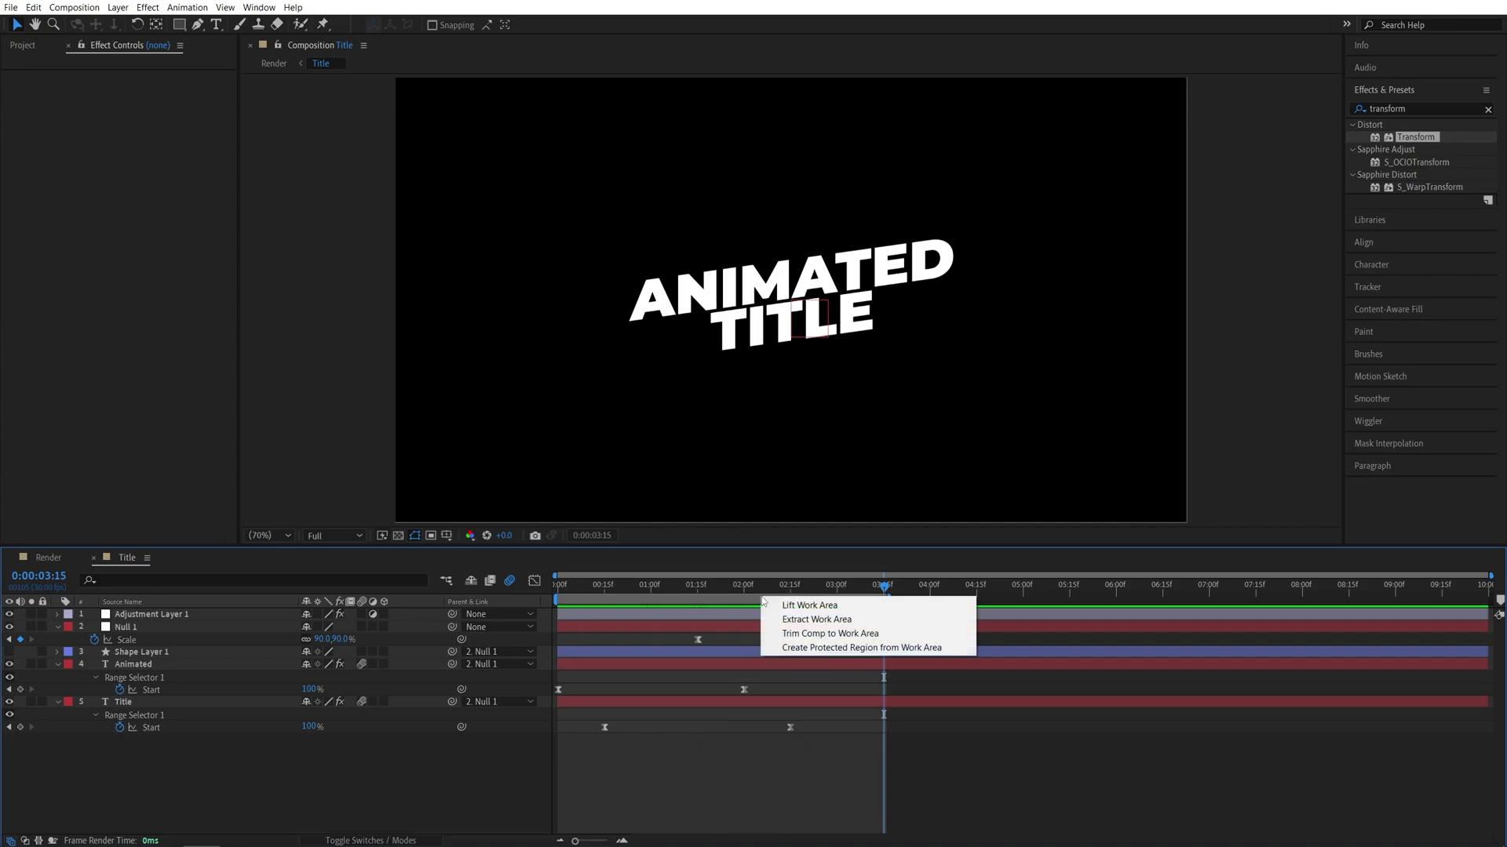
left_click(867, 633)
Step: In Render, duplicate the Title layer and slide the copy to start where the original ends
left_click(51, 558)
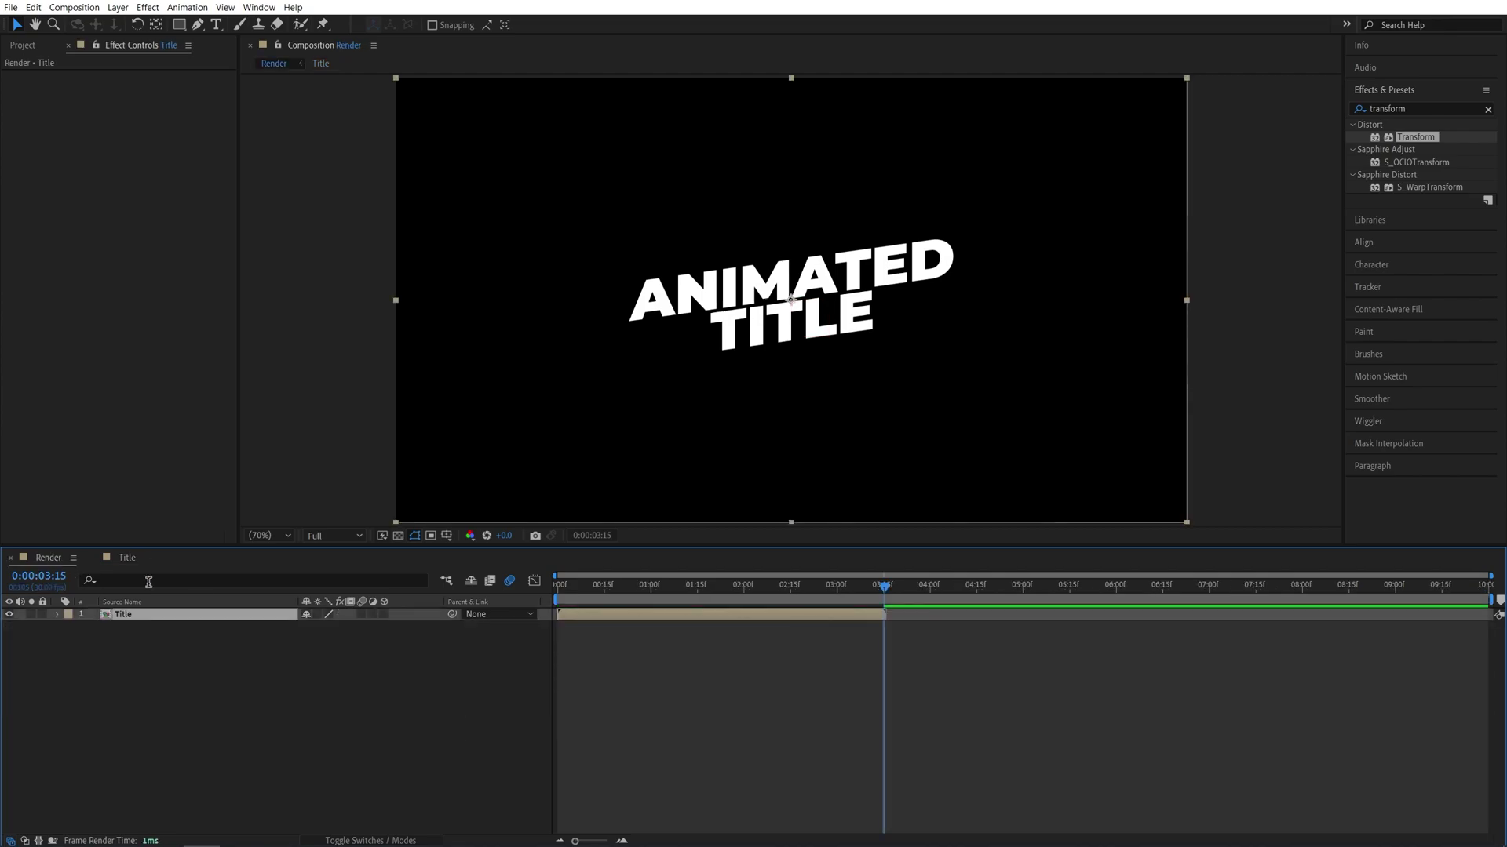
left_click(692, 717)
mouse_move(884, 588)
left_mouse_down()
mouse_move(901, 600)
mouse_move(884, 600)
left_mouse_up()
left_click(157, 614)
key("ctrl+d")
left_click_drag(884, 587, 772, 587)
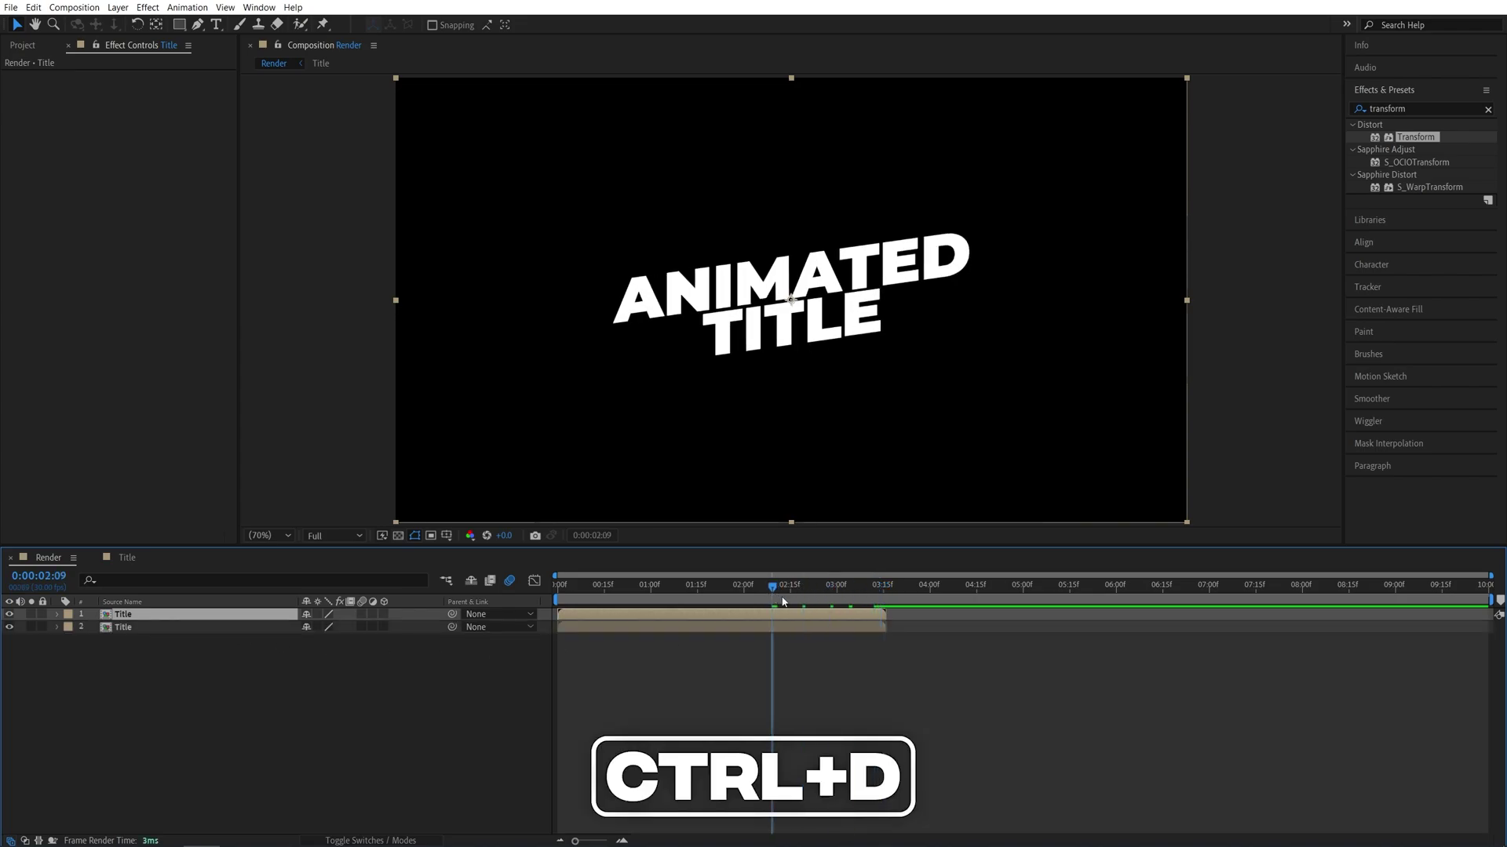
left_click_drag(592, 615, 887, 587)
left_click(873, 616)
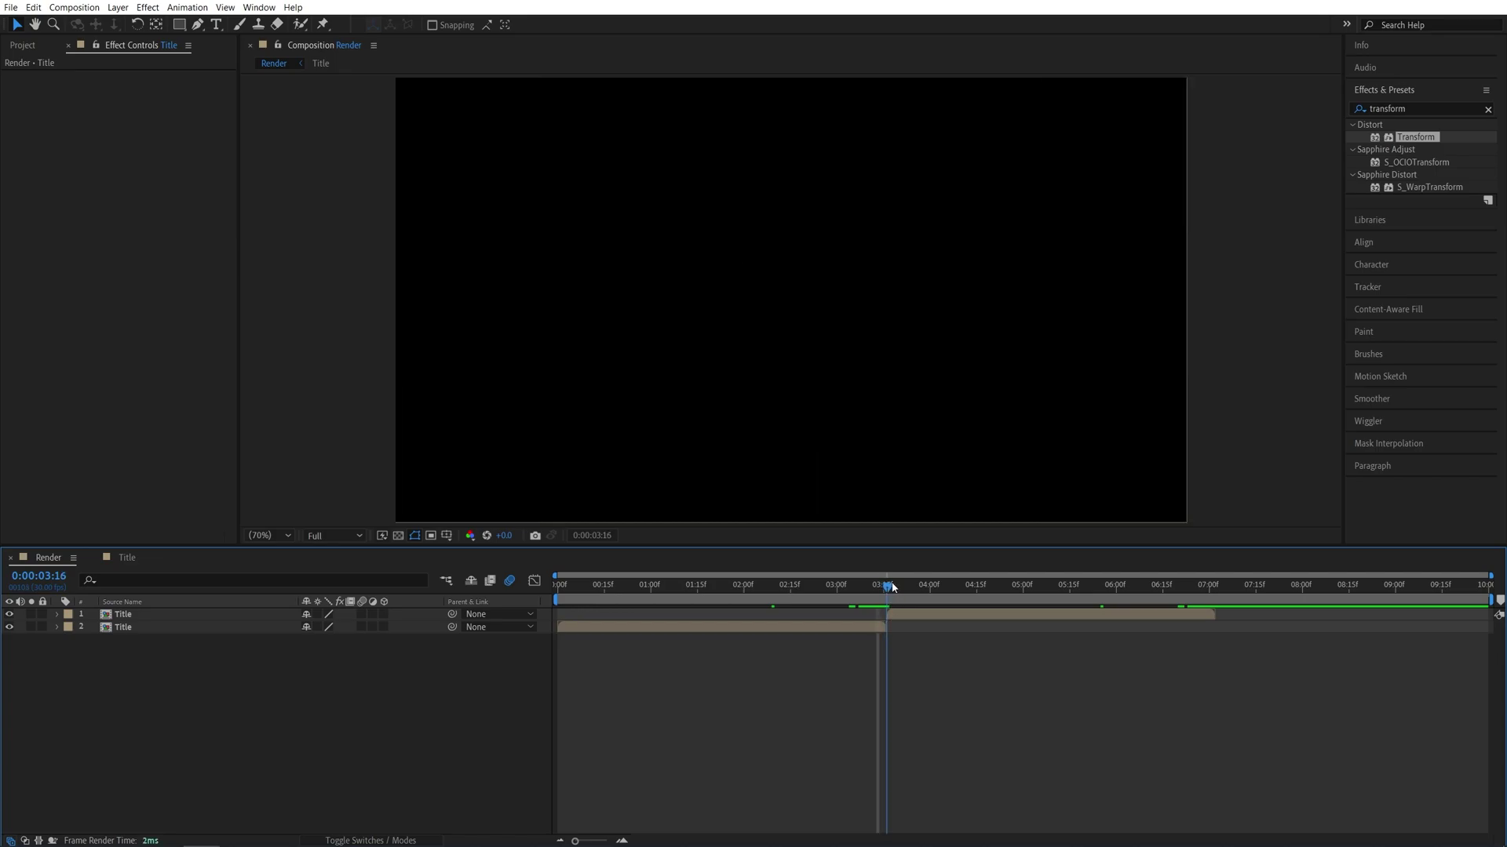
Step: Time-reverse the copied Title layer and end the work area at the copy's last frame
key("Page_Up")
key("Page_Up")
key("Page_Up")
key("Page_Up")
key("Page_Up")
key("Page_Up")
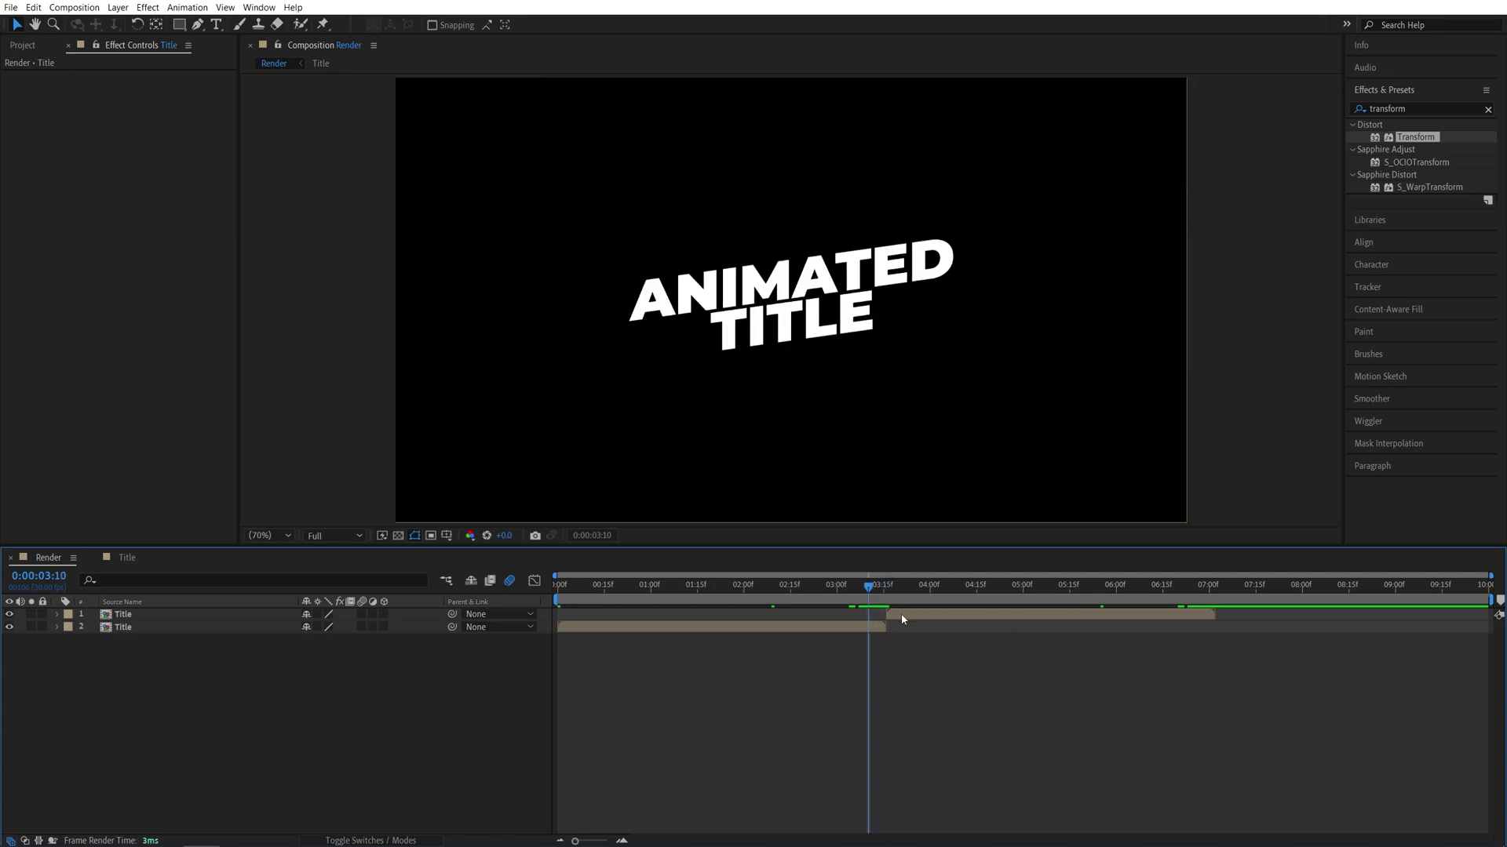
right_click(923, 618)
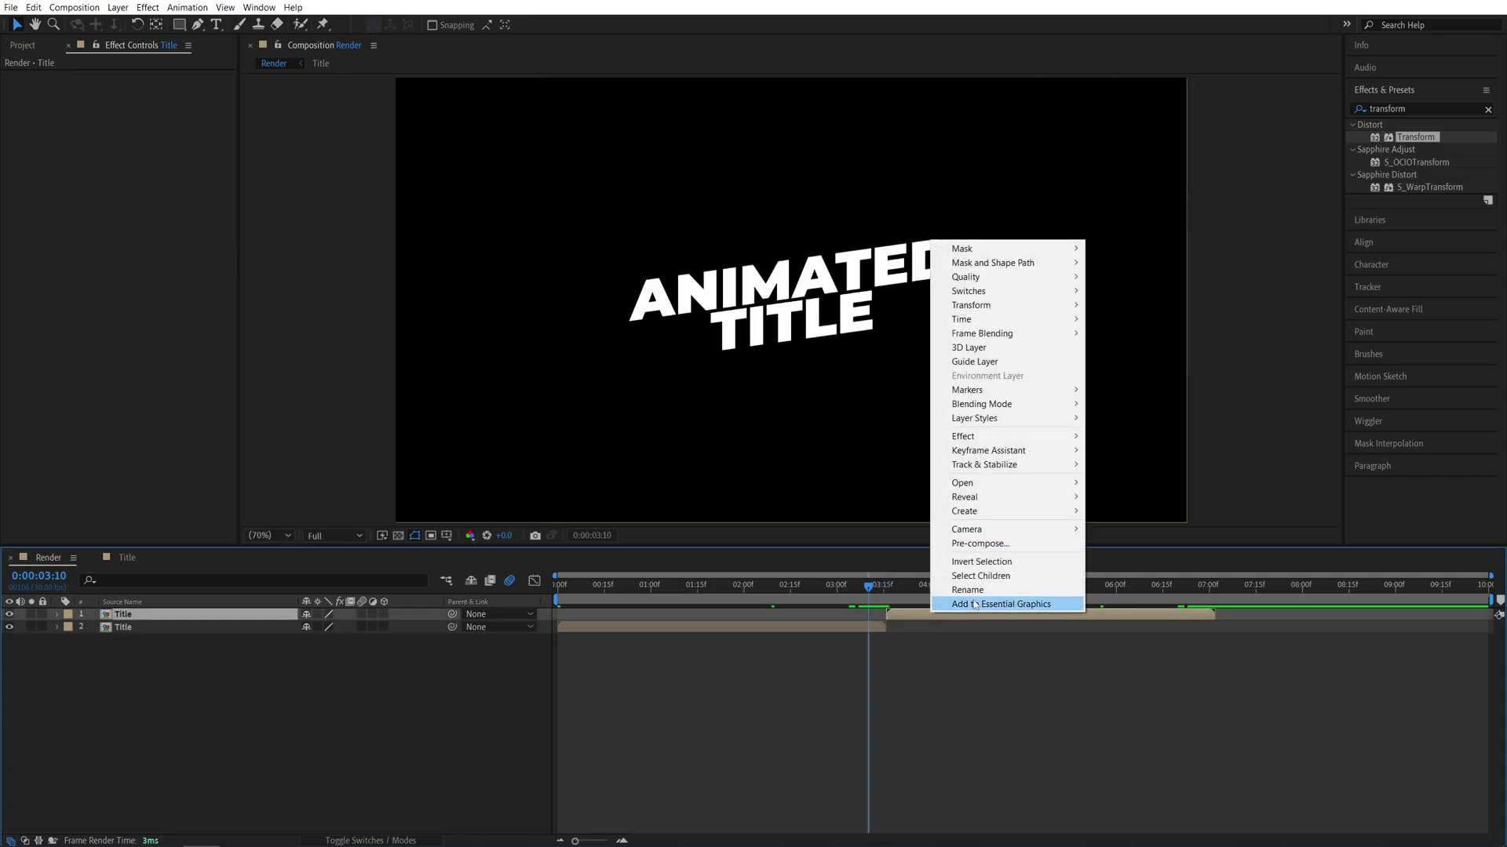
mouse_move(1020, 319)
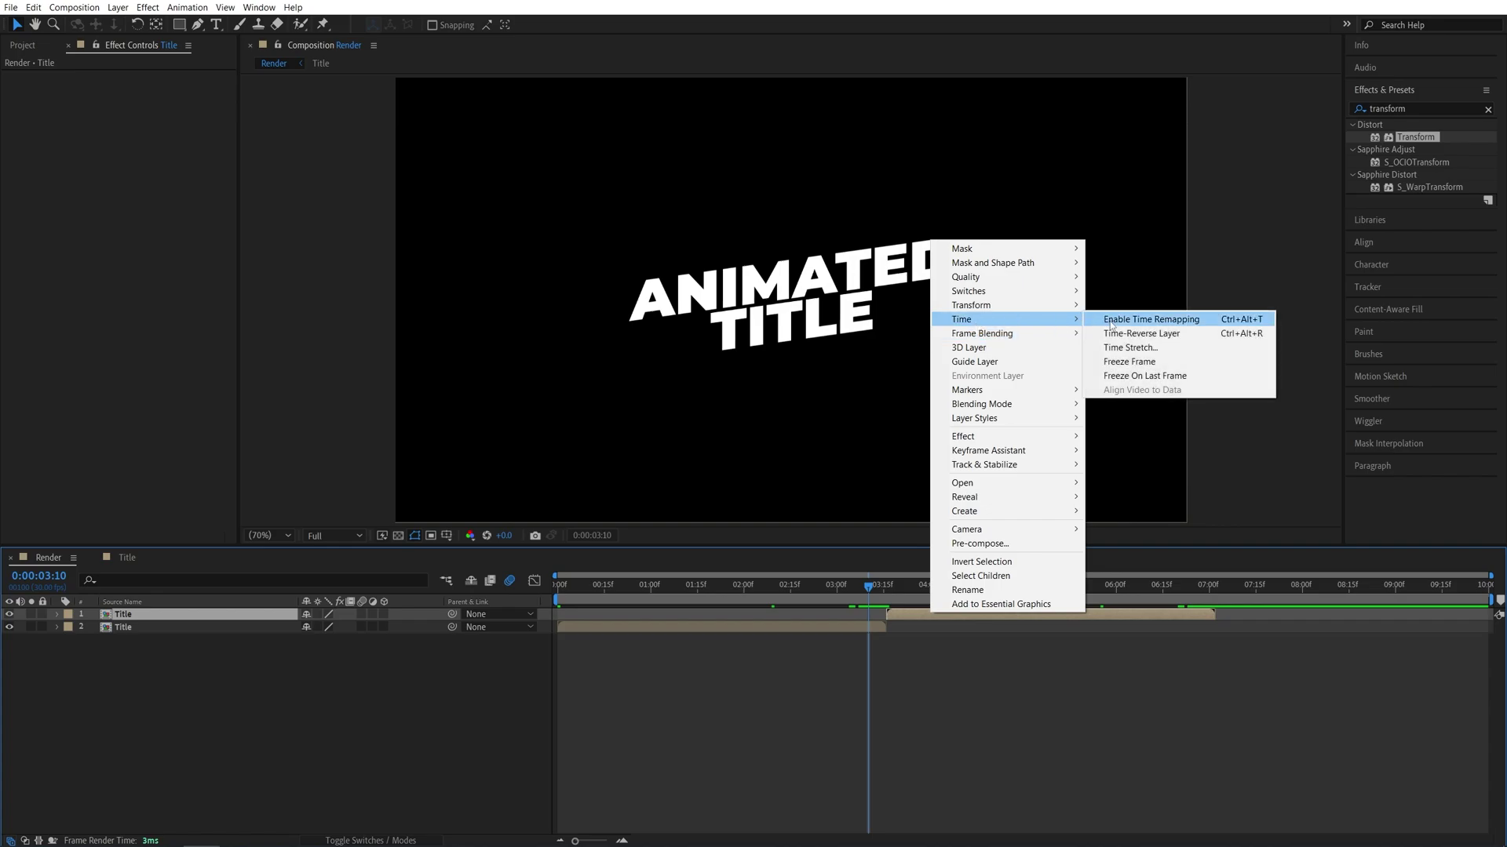
left_click(1239, 334)
key("o")
key("n")
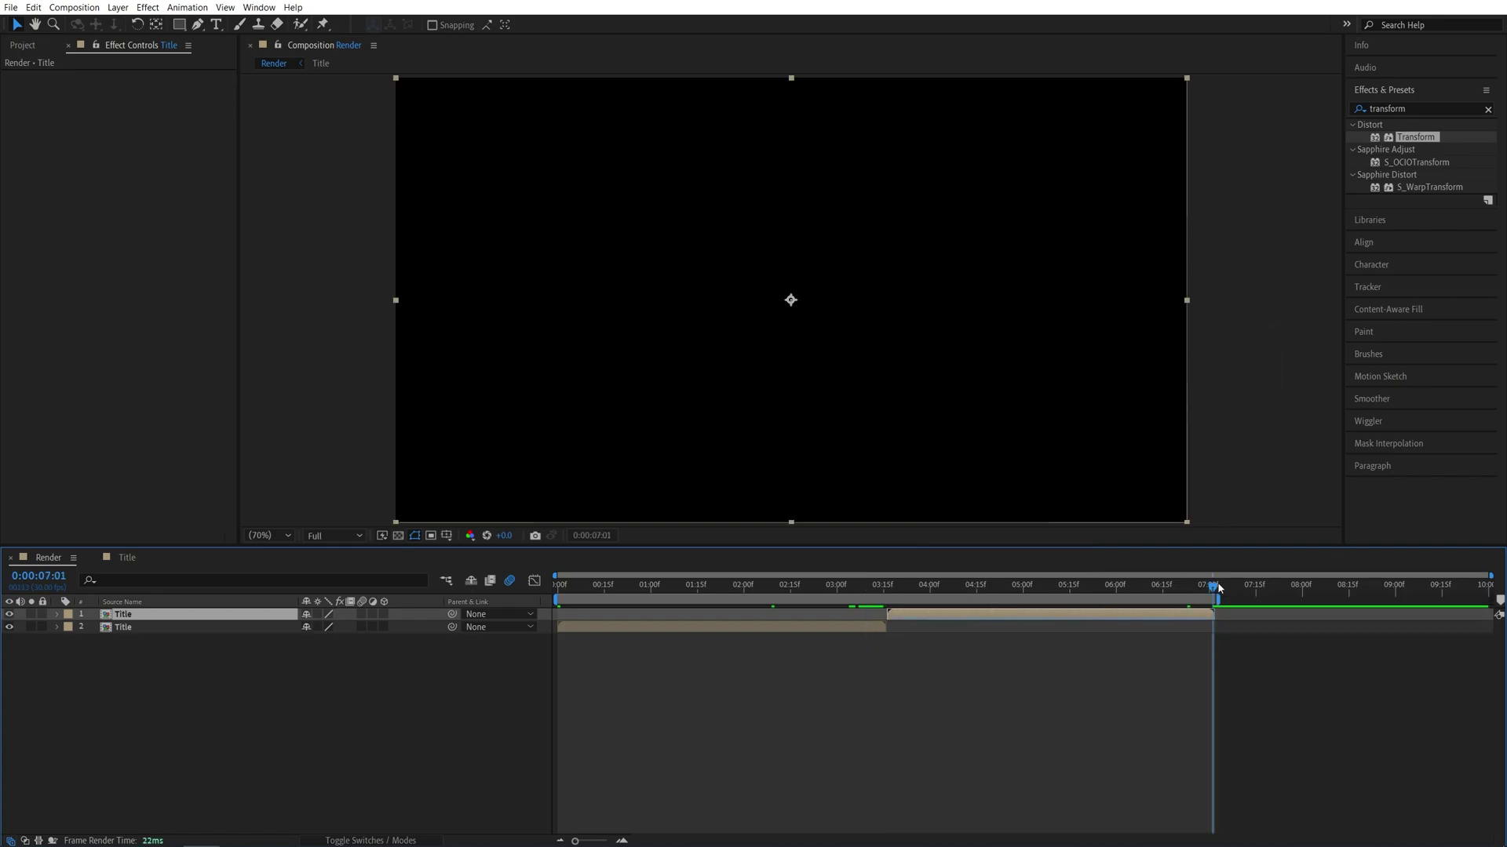
Step: Preview the full in-and-out title animation and review the outro frames
key("space")
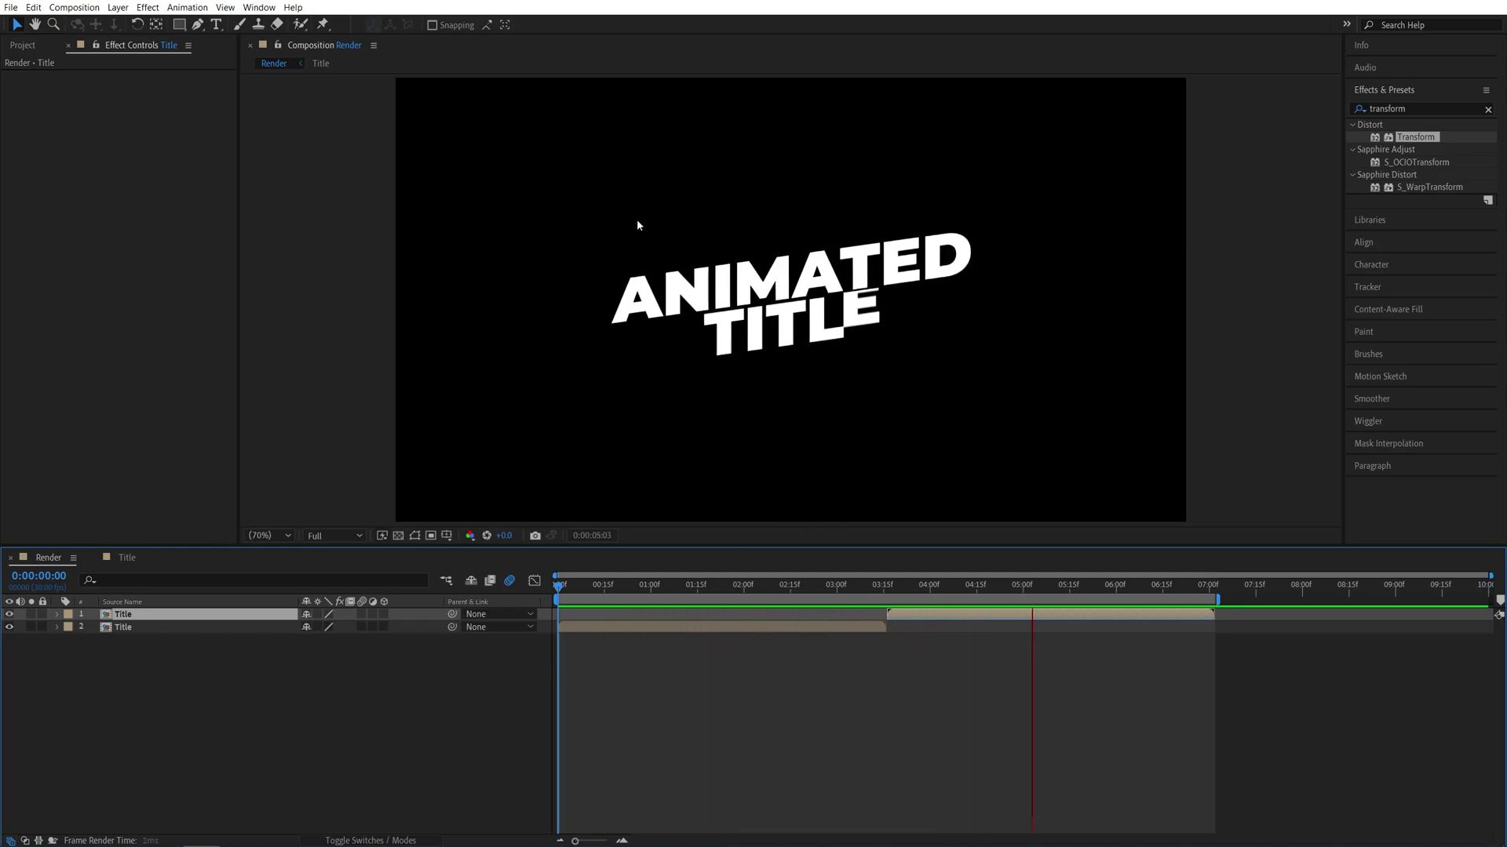
left_click_drag(888, 590, 1123, 606)
key("space")
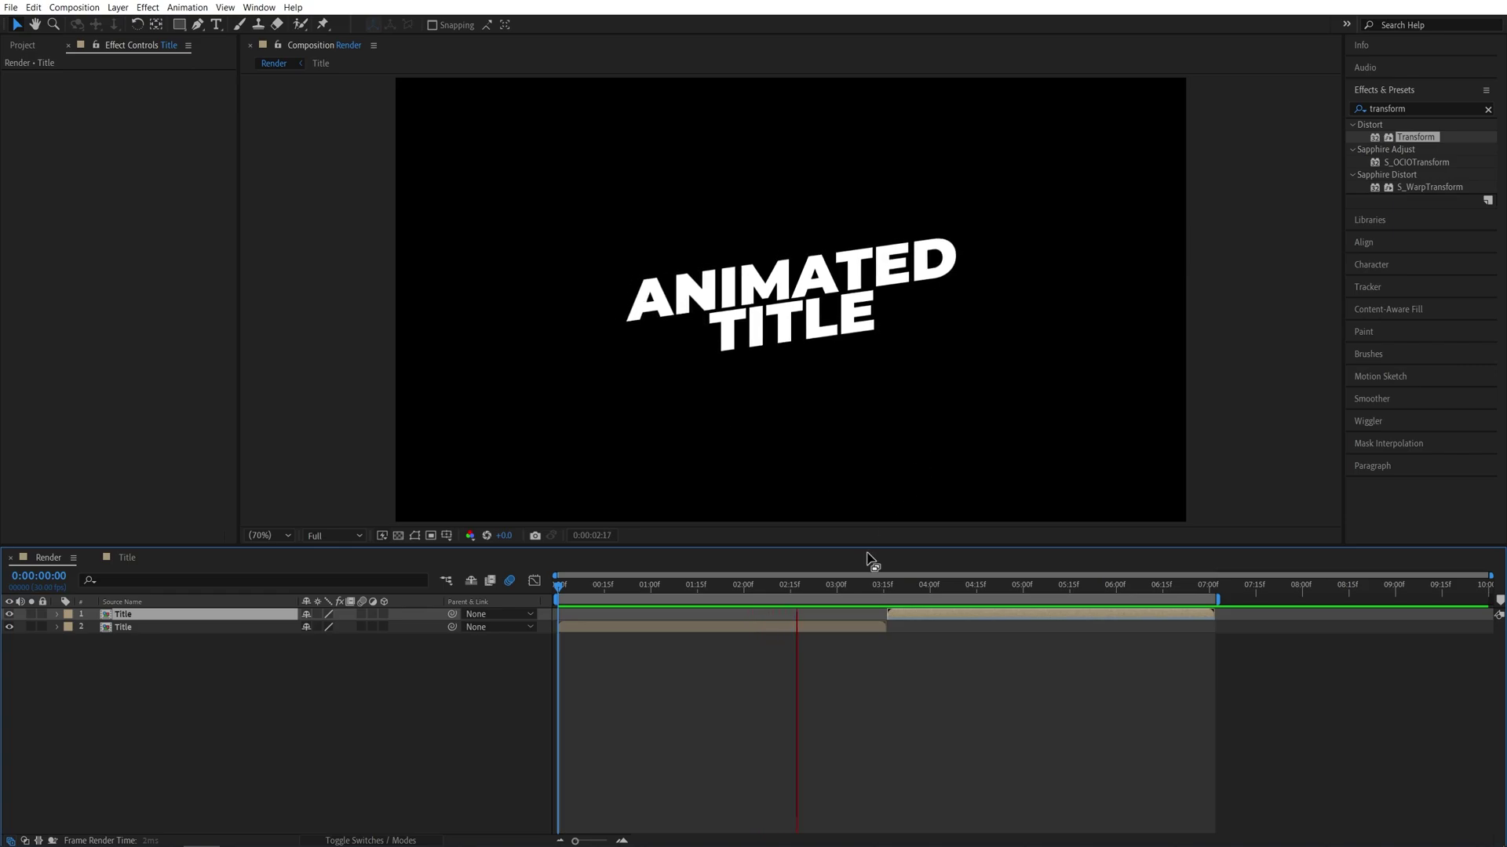
left_click_drag(883, 589, 948, 618)
left_click(256, 704)
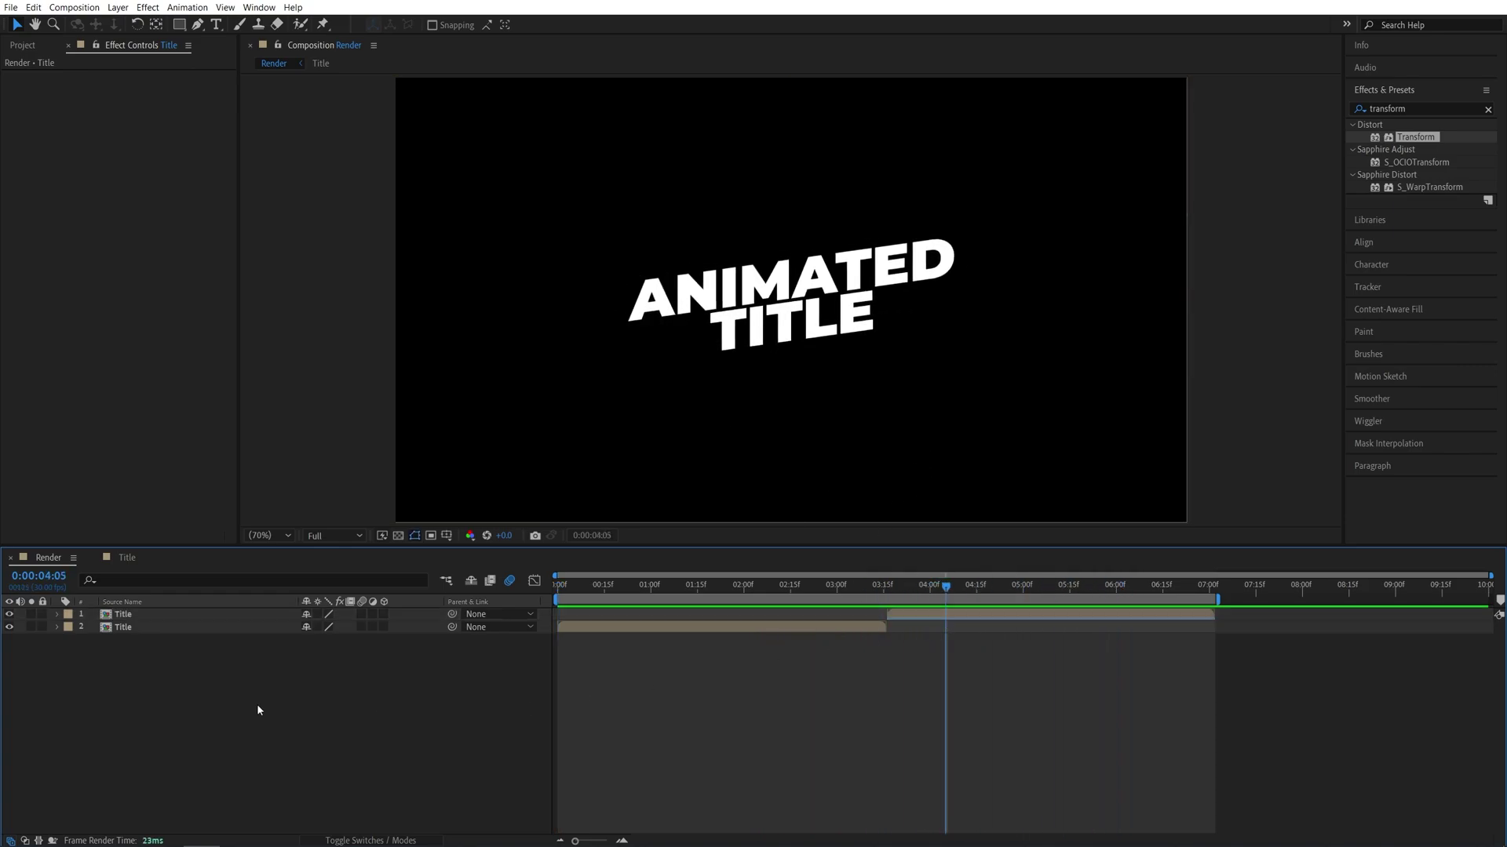
Step: Open the Title precomp at a frame showing the full title and select the Animated text layer
double_click(127, 628)
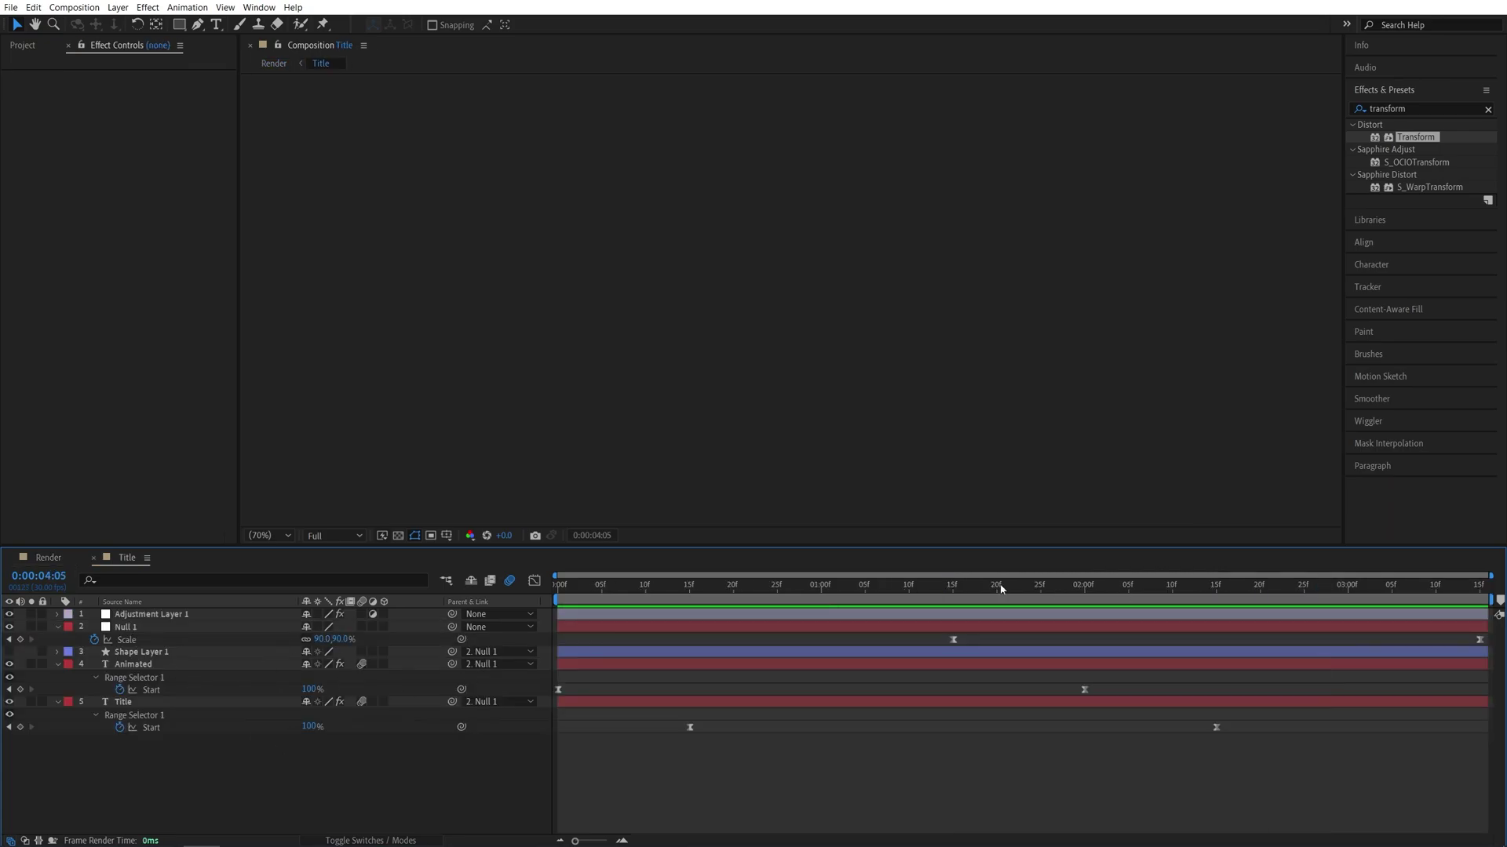
left_click_drag(1001, 588, 1321, 588)
left_click(145, 678)
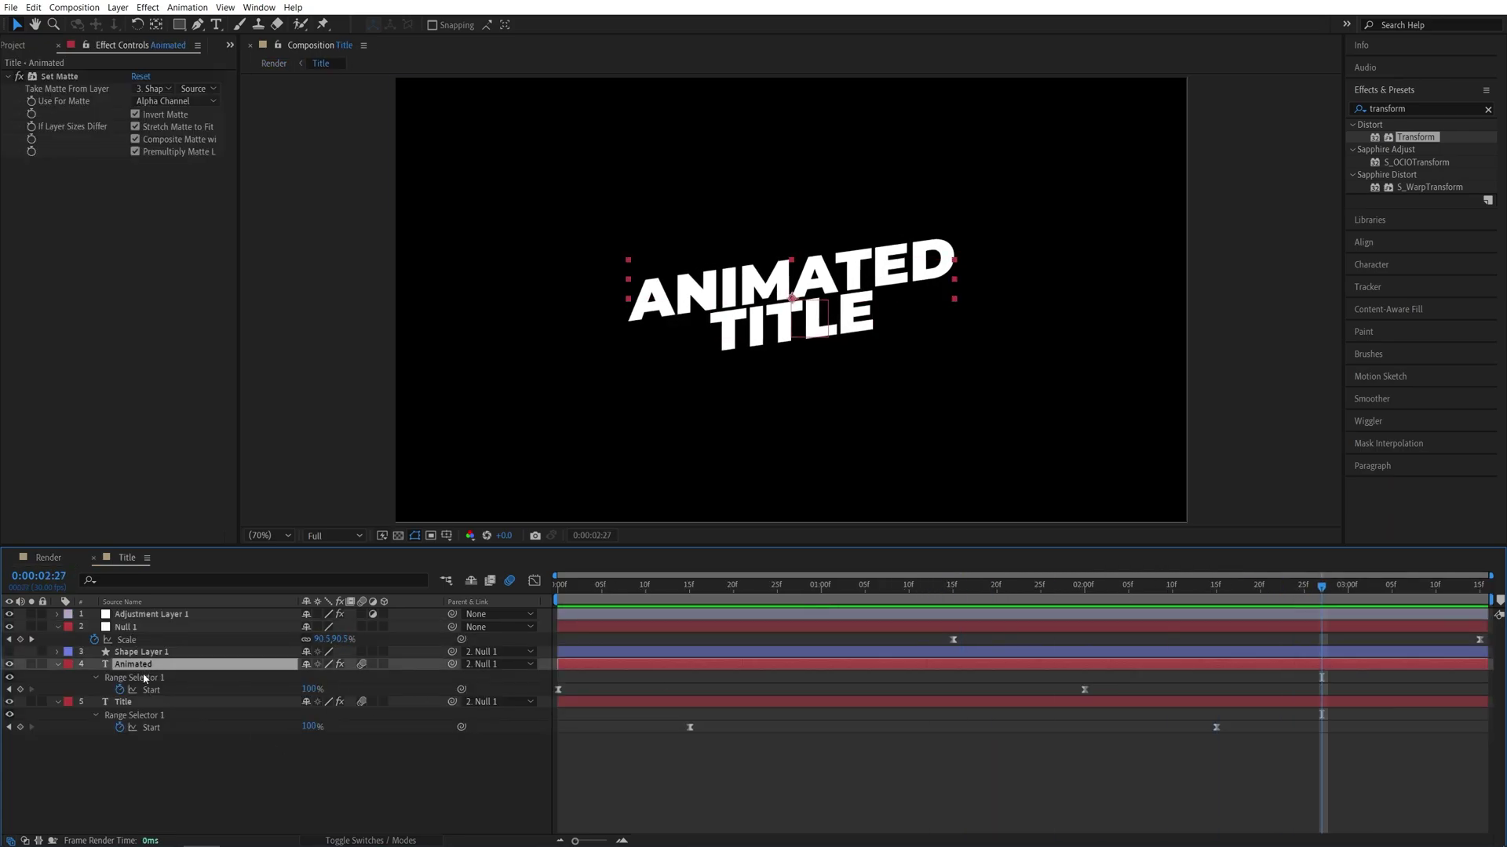
left_click(1379, 266)
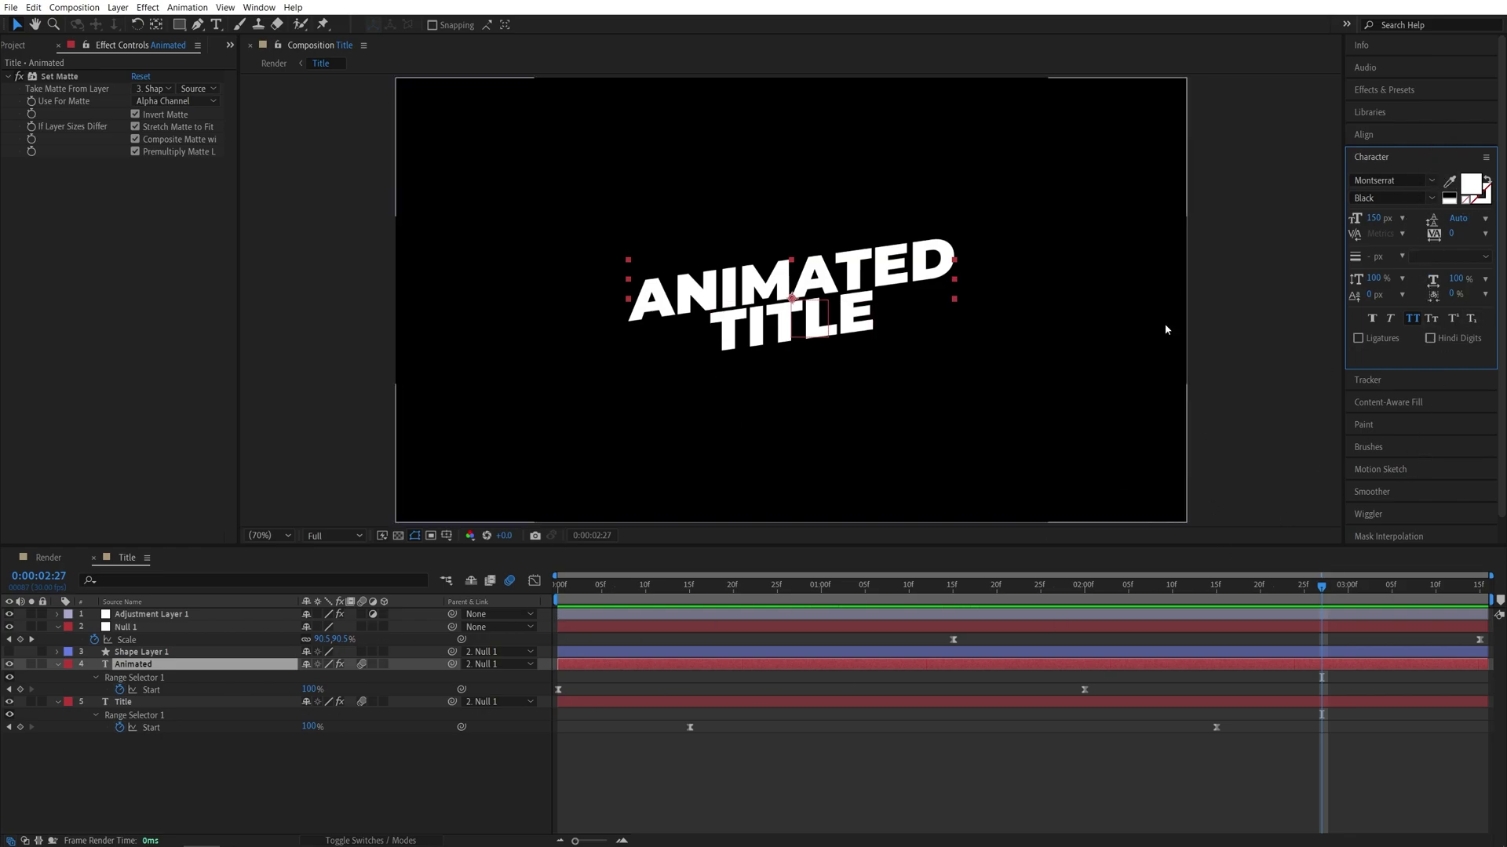
Step: Retype the lines as 'Motion' and 'Graphics', then return to the Render comp
double_click(149, 666)
type("Motion")
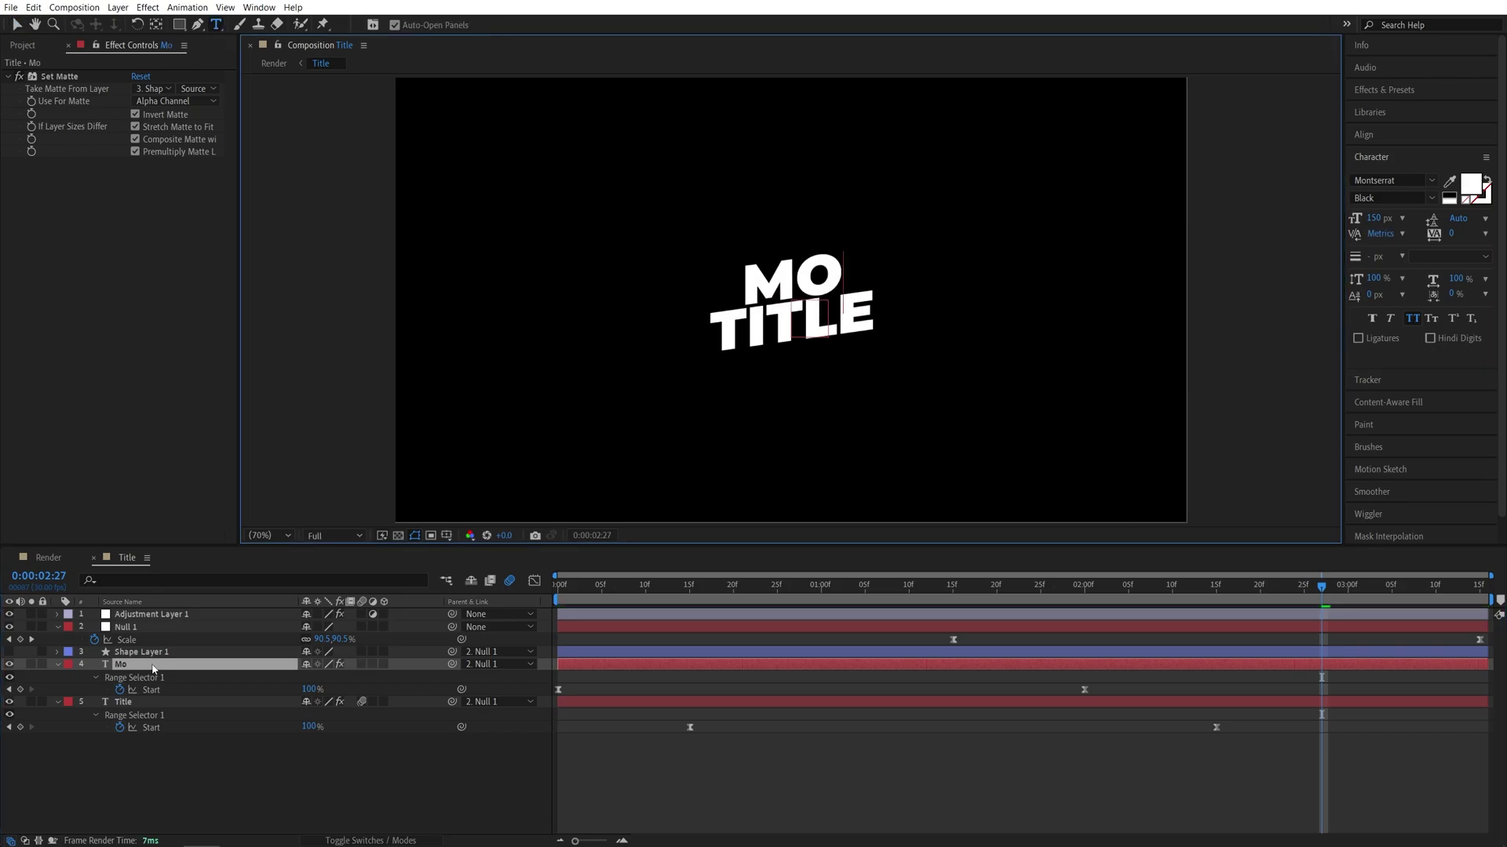
left_click(125, 704)
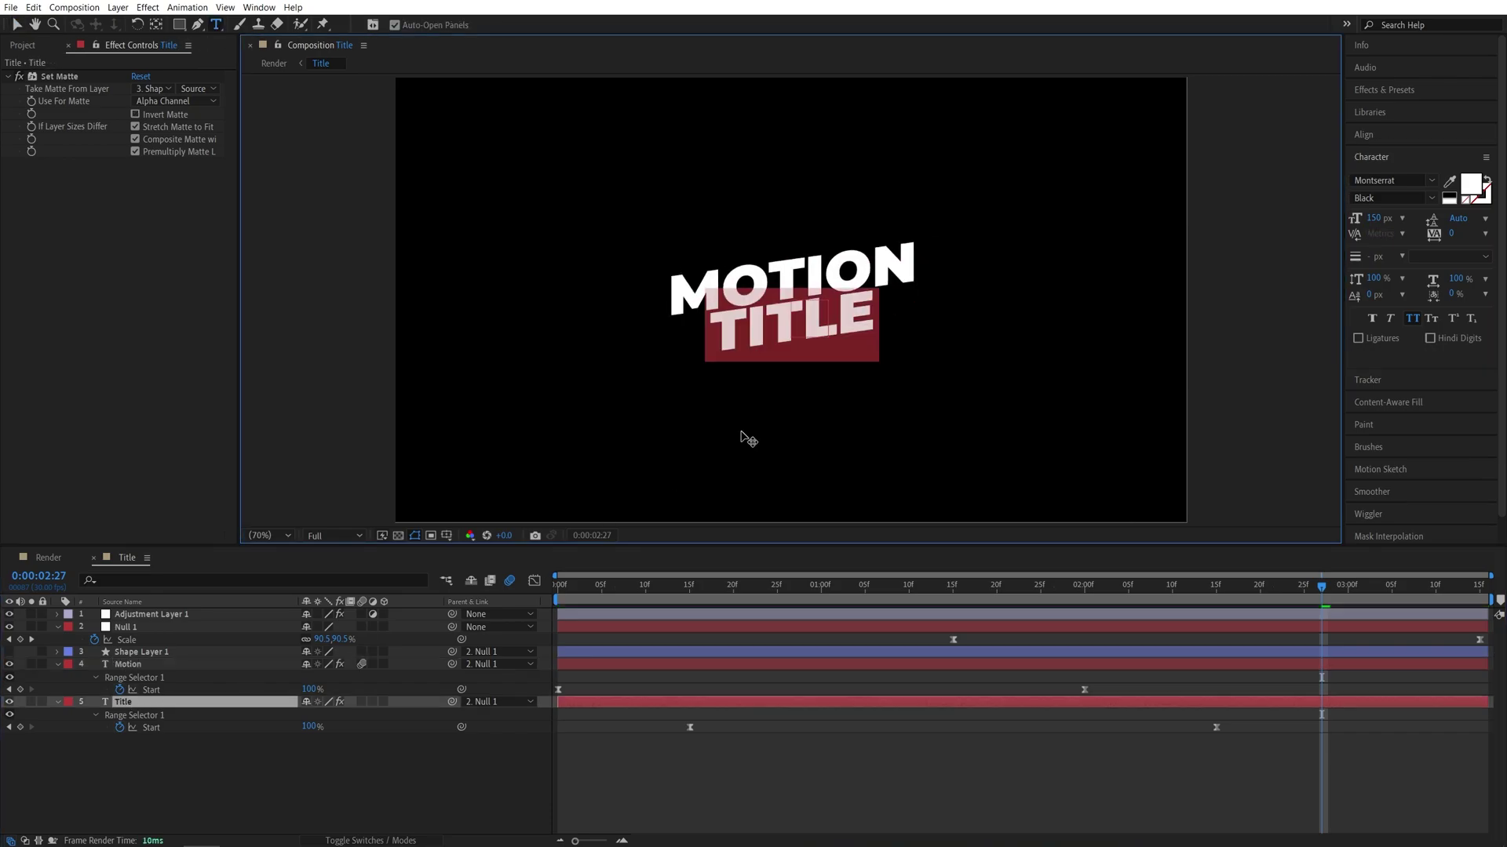
type("G")
type("hics")
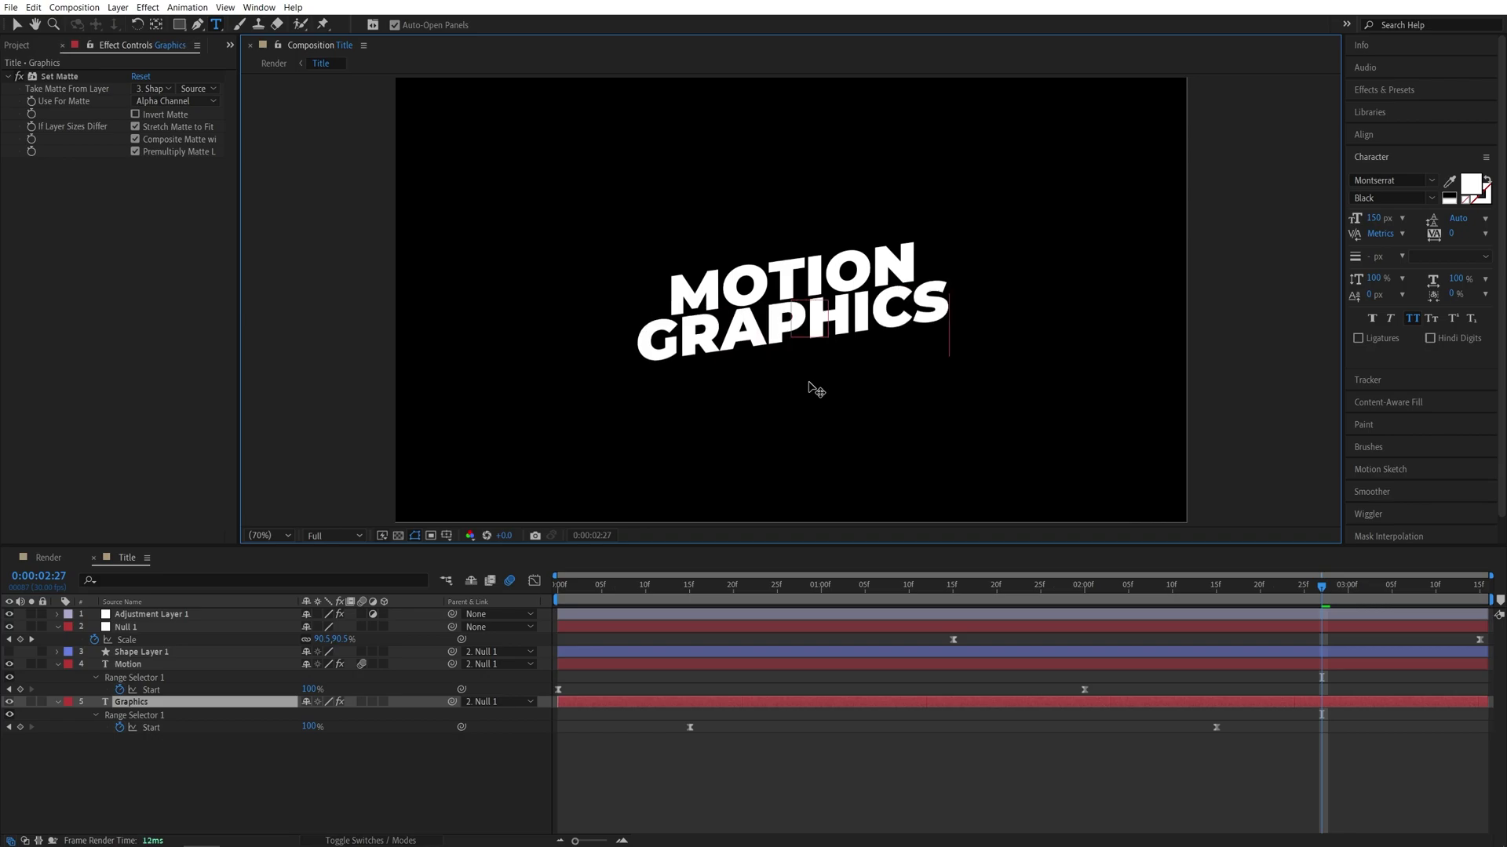
left_click(502, 720)
left_click(48, 557)
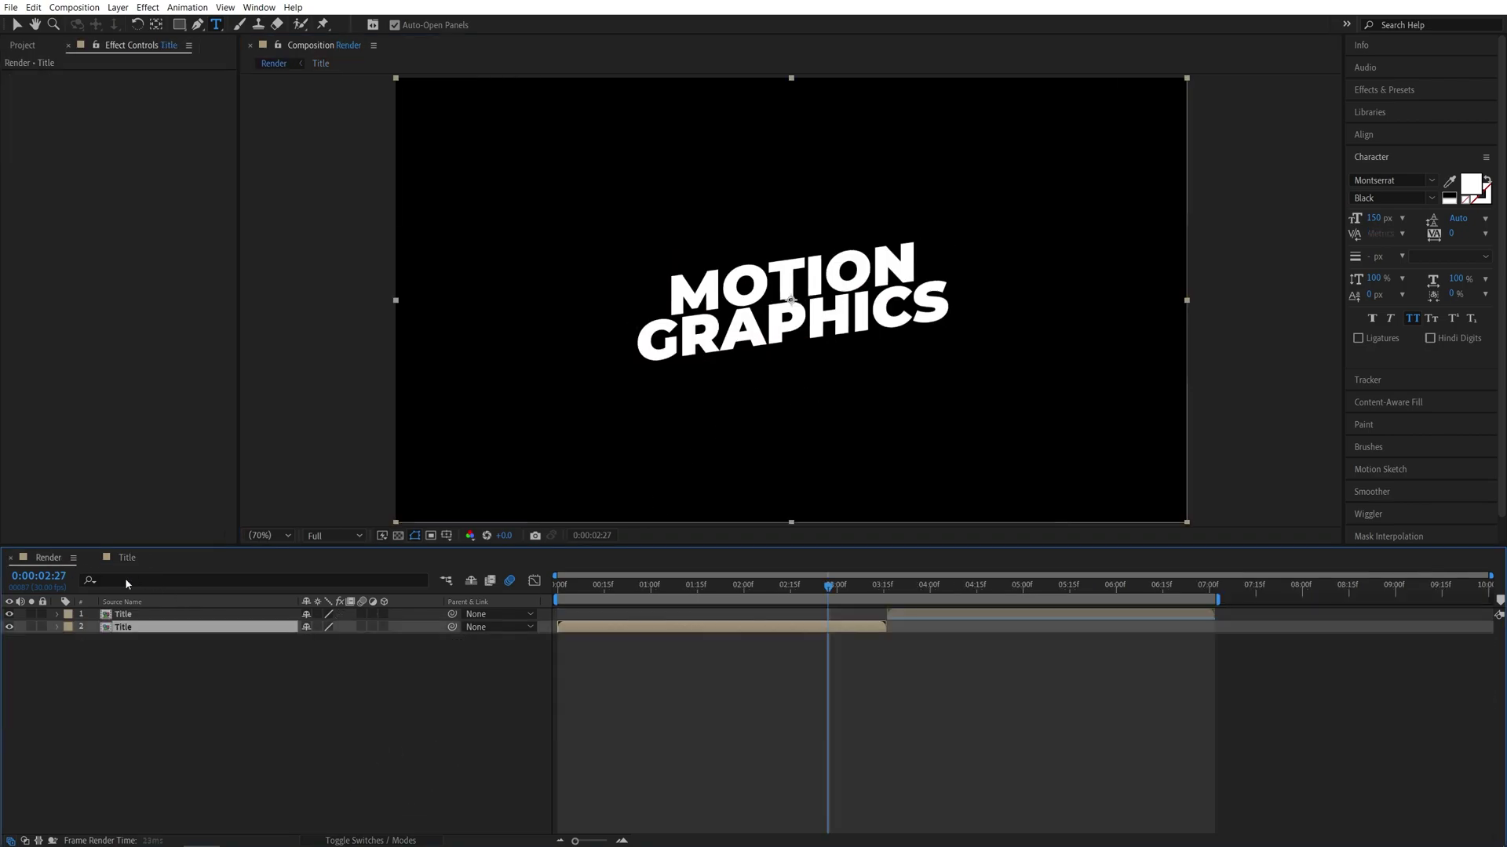
Step: Return to the first frame of the Render comp and hide the layer handles in the viewer
key("Home")
key("ctrl+shift+h")
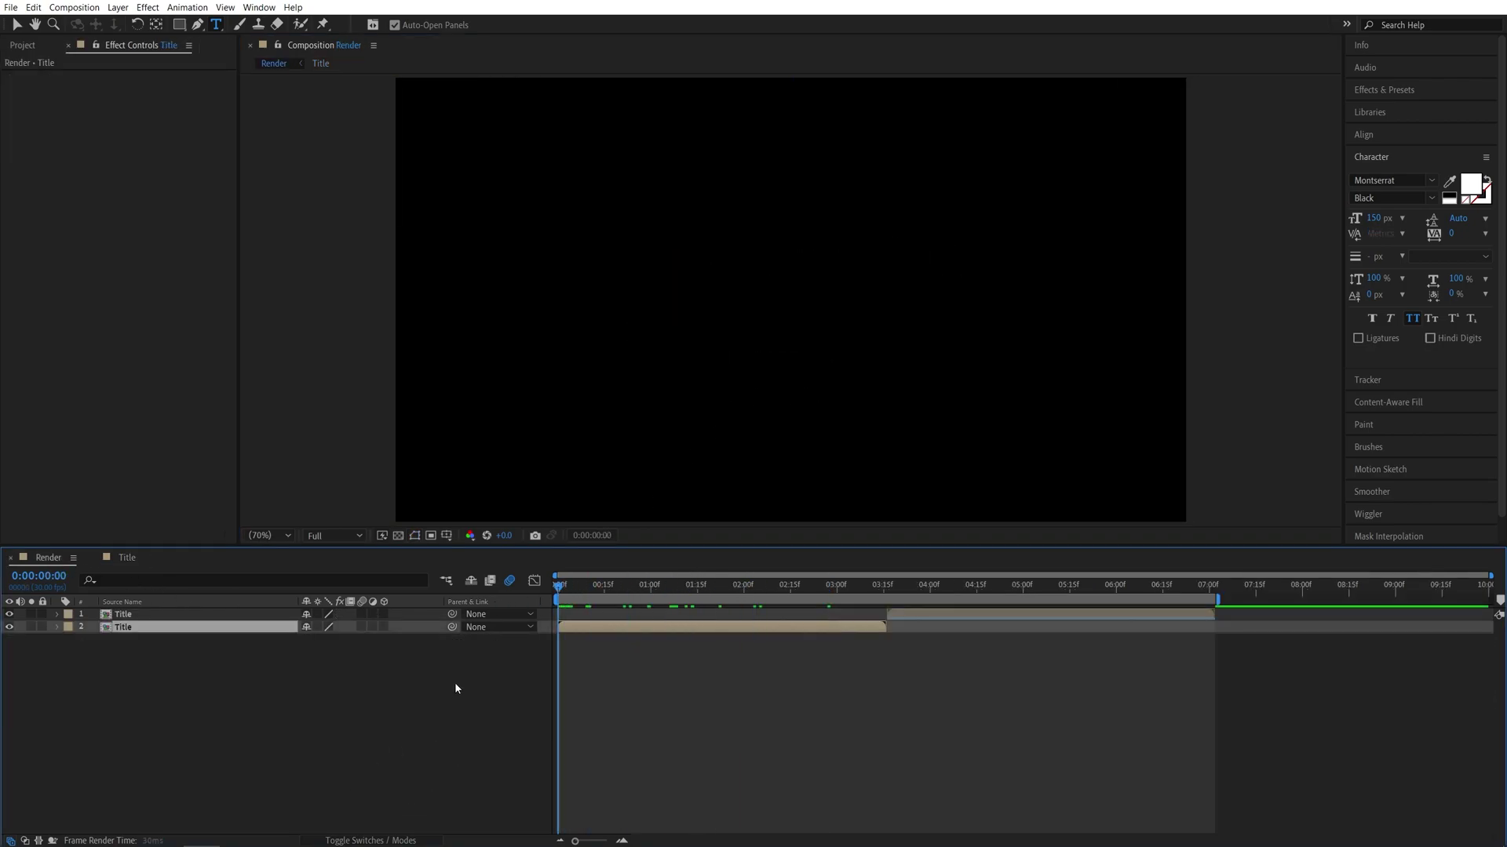